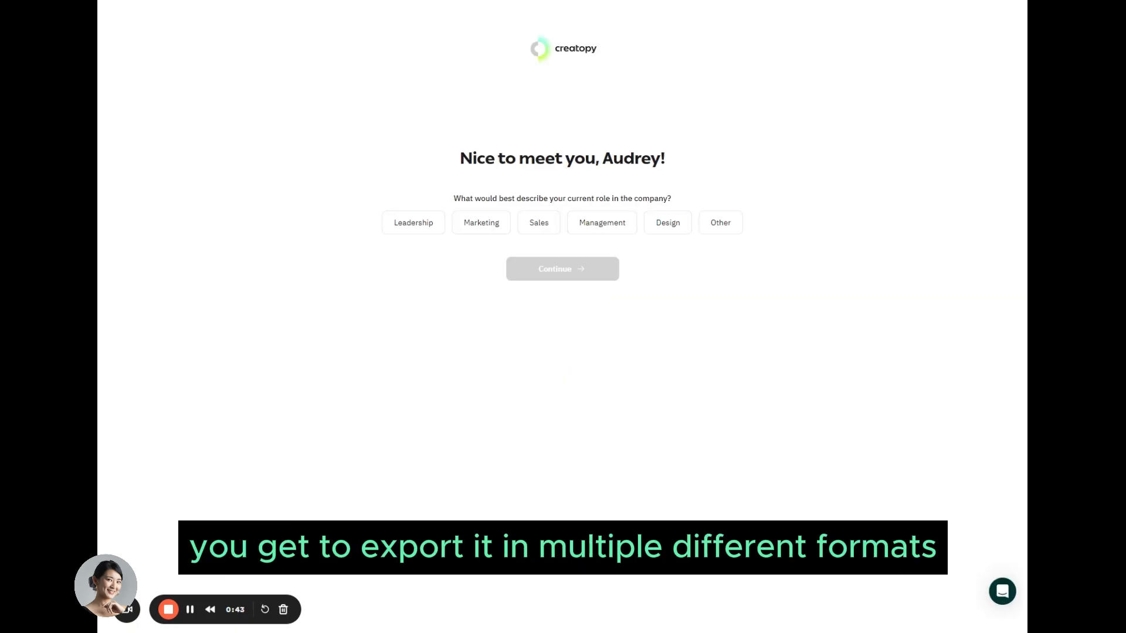
Step: Set the current company role to Marketing and continue the onboarding
click(483, 225)
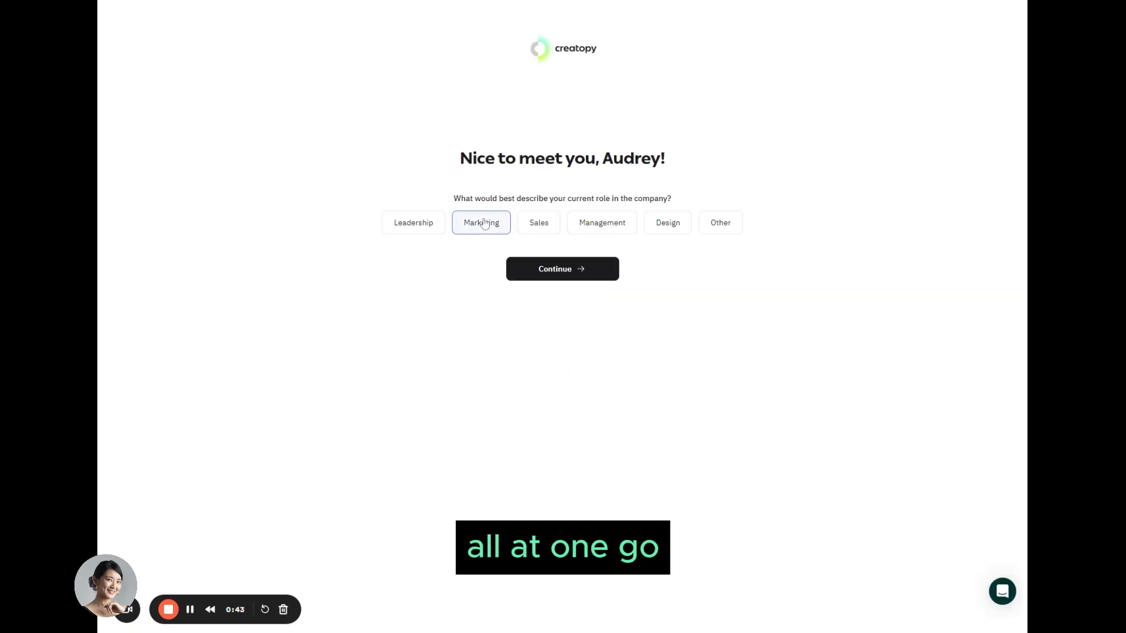
click(584, 280)
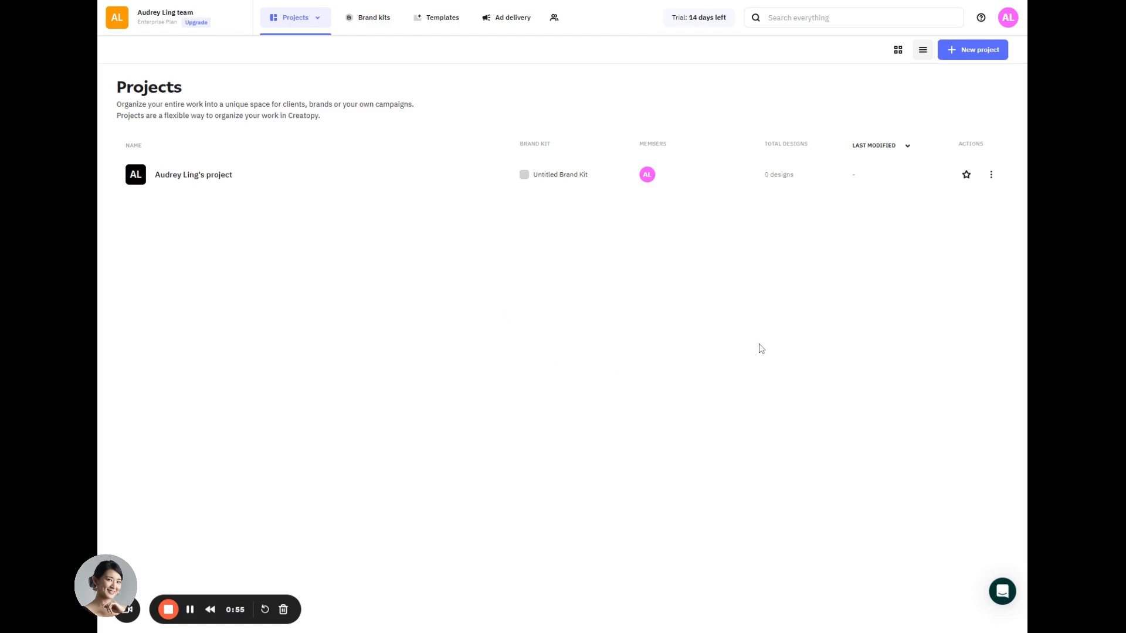
Step: Open the existing project and start a new design using the suggested Social Campaign Set
click(192, 180)
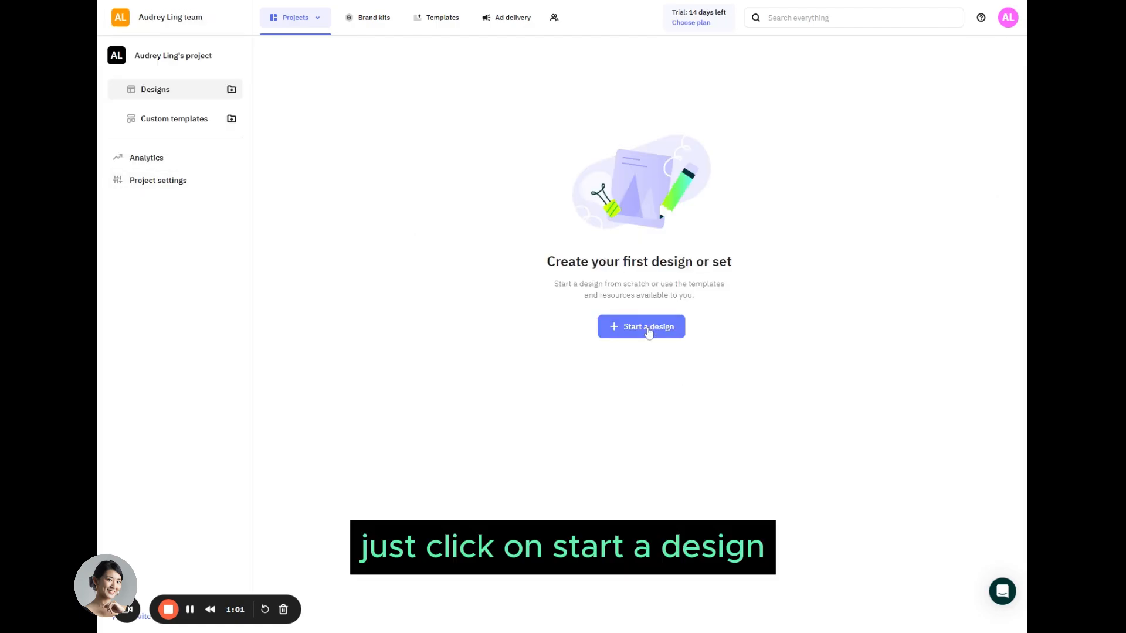
click(648, 333)
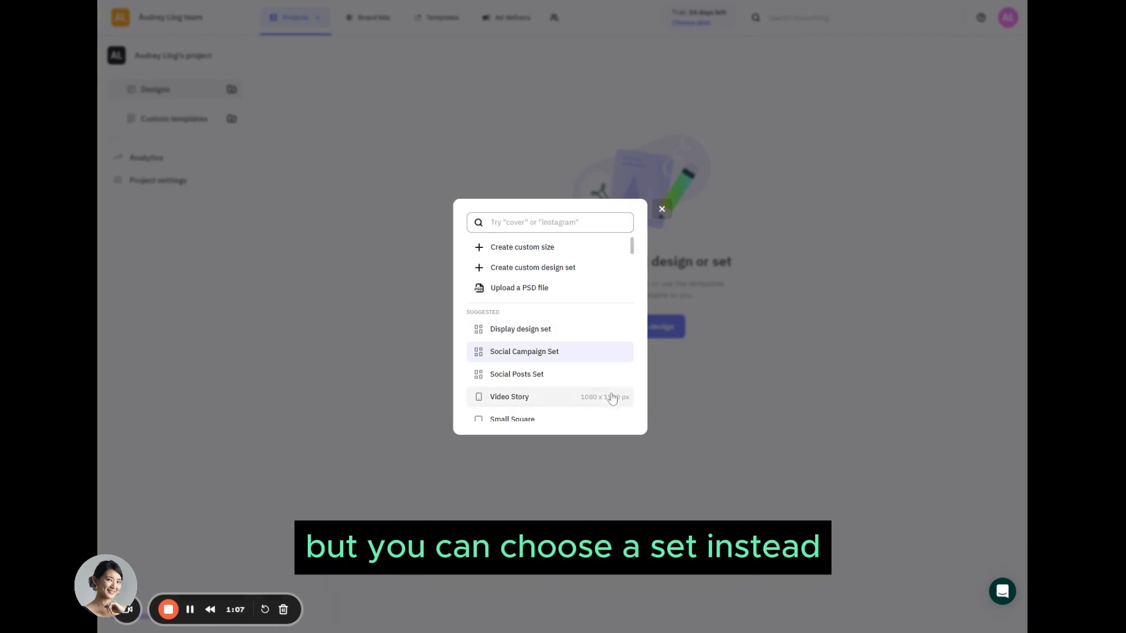
scroll(610, 394, down, 1)
scroll(605, 404, down, 6)
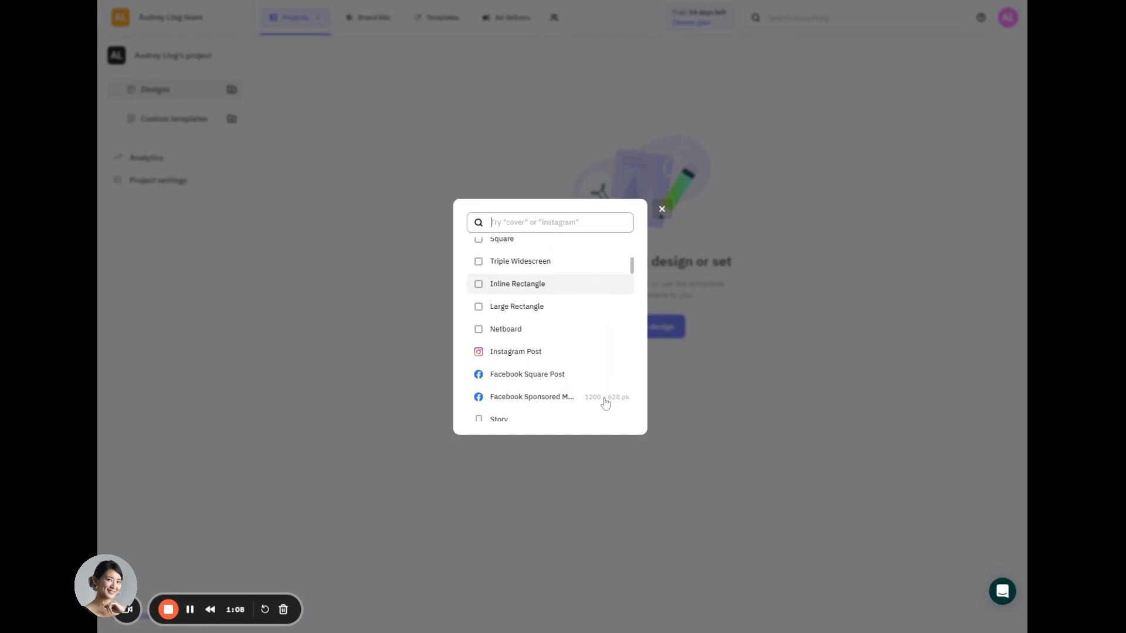
scroll(606, 401, down, 5)
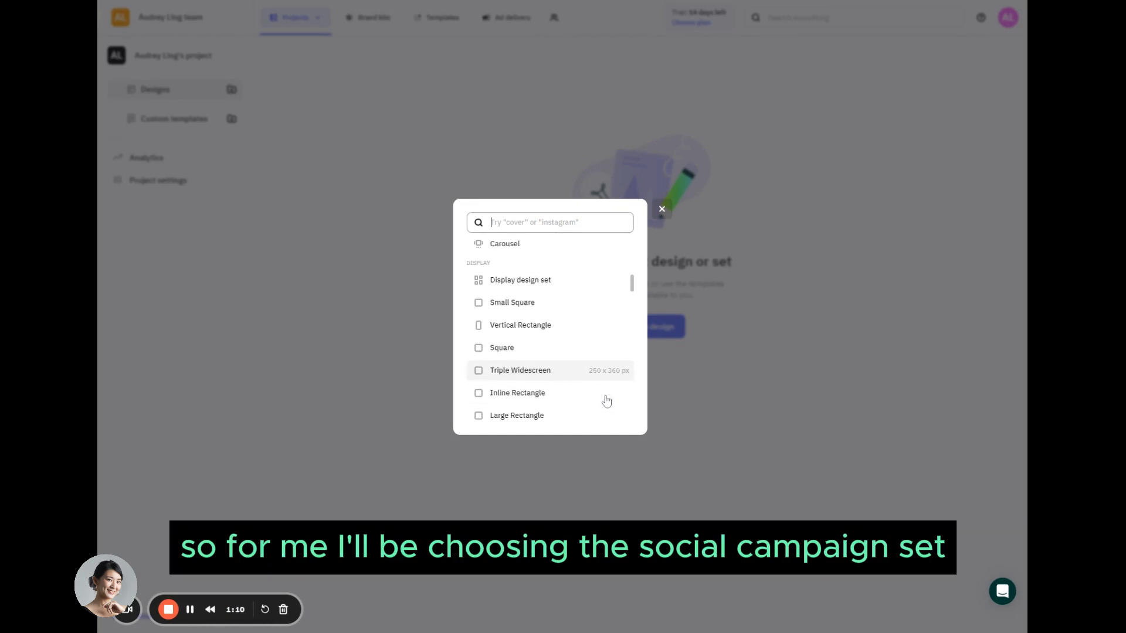
scroll(607, 400, down, 8)
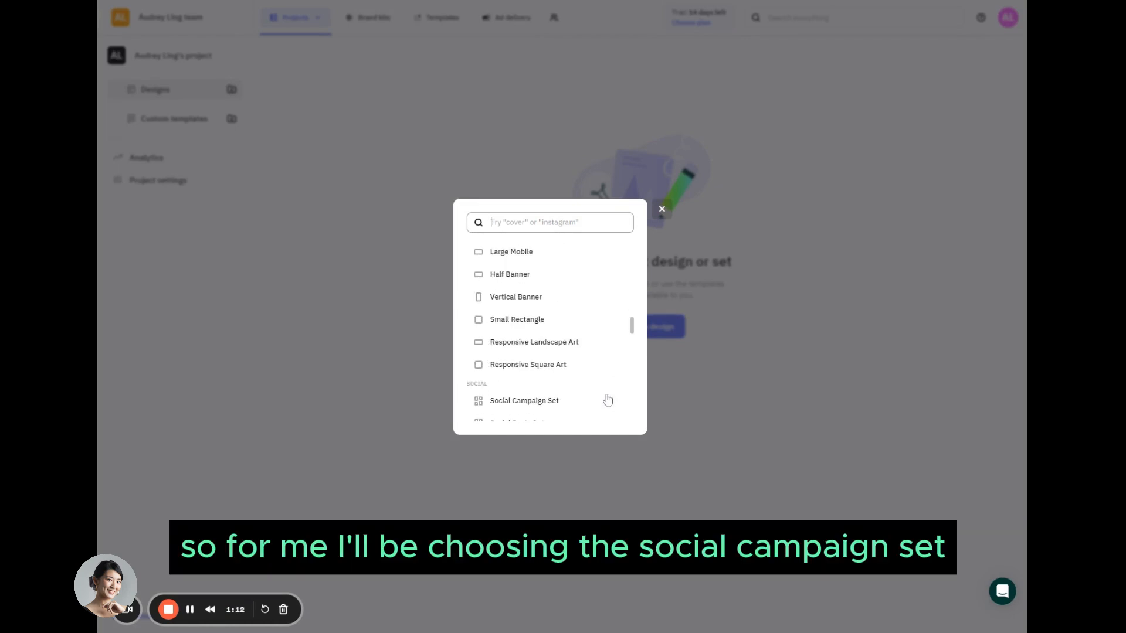
scroll(609, 400, up, 4)
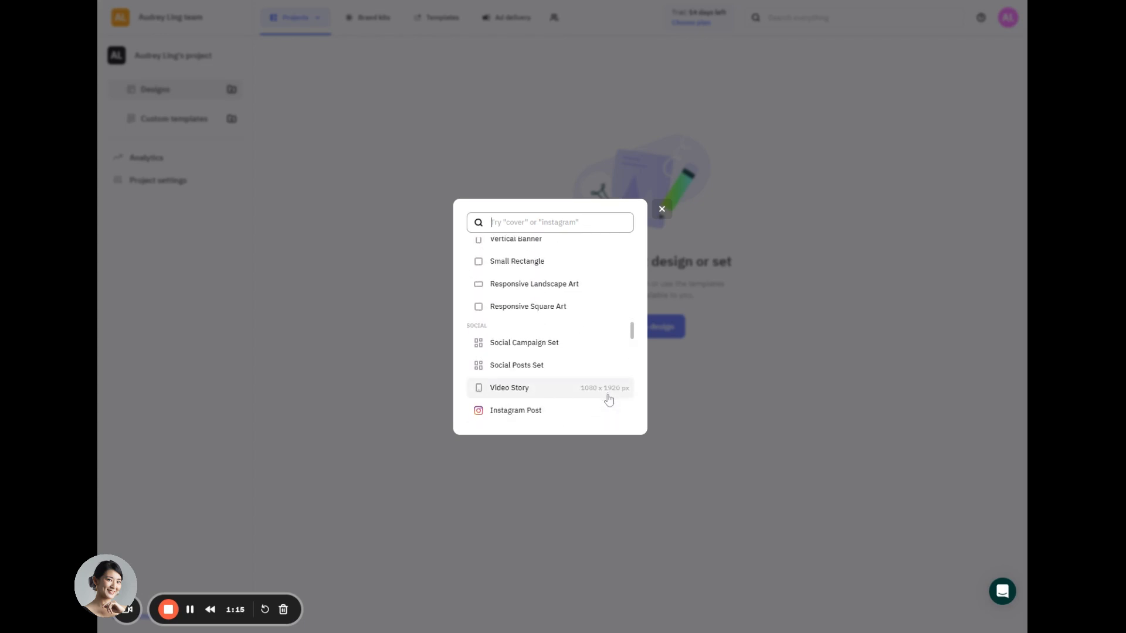
scroll(609, 400, down, 10)
scroll(610, 399, up, 9)
scroll(610, 400, up, 10)
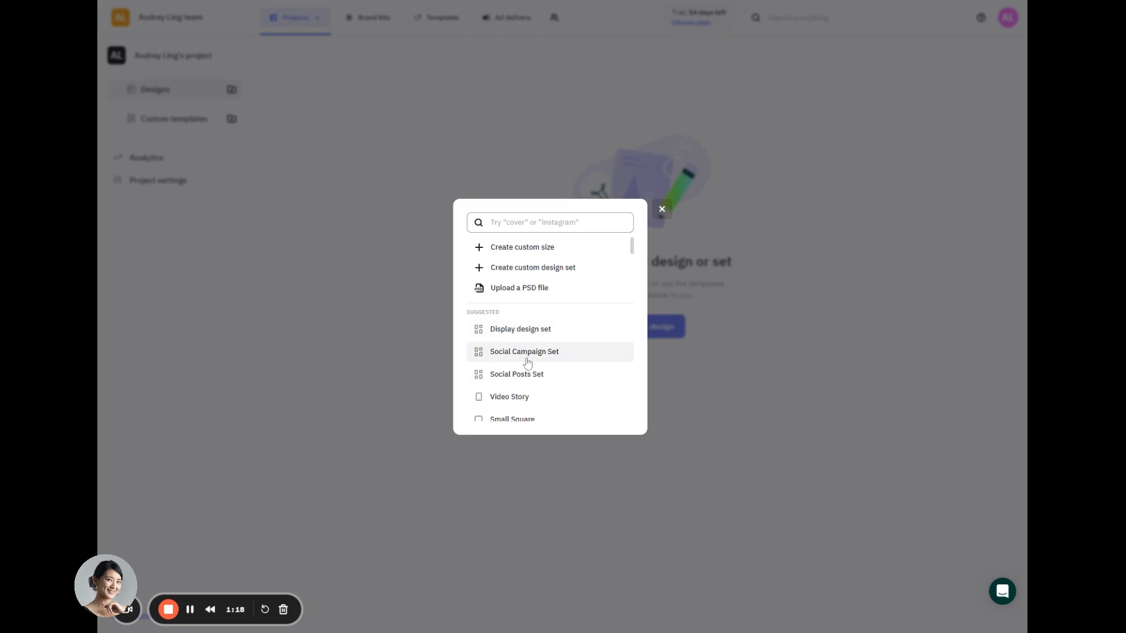
click(531, 359)
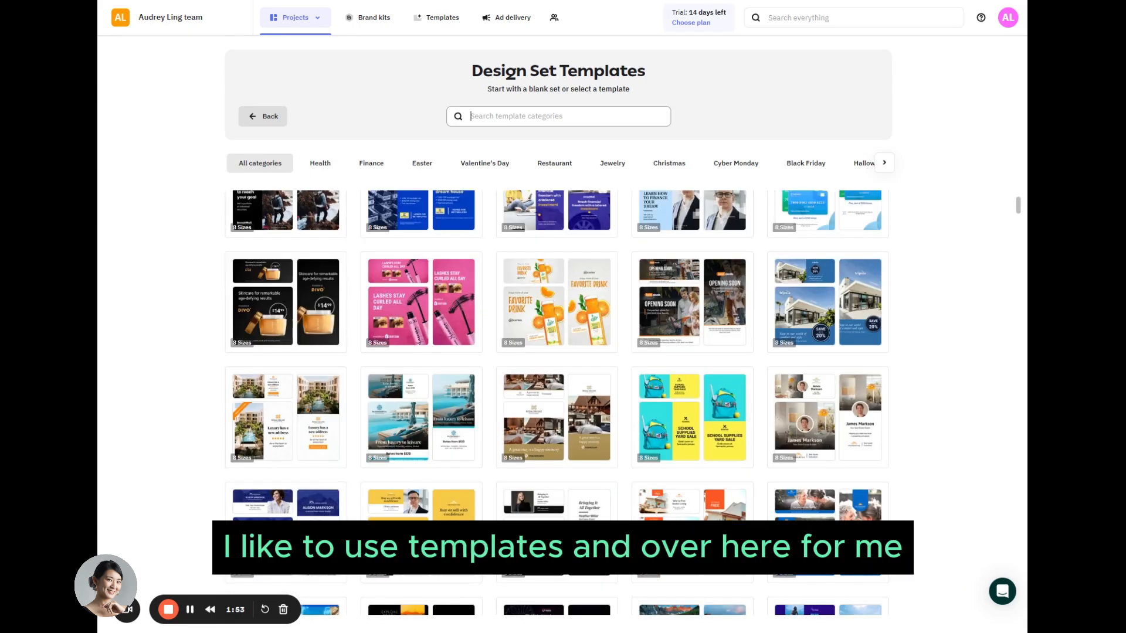
Step: Filter the design set templates to the Ecommerce category and choose the yellow Samsung Galaxy Watch Active template
click(326, 169)
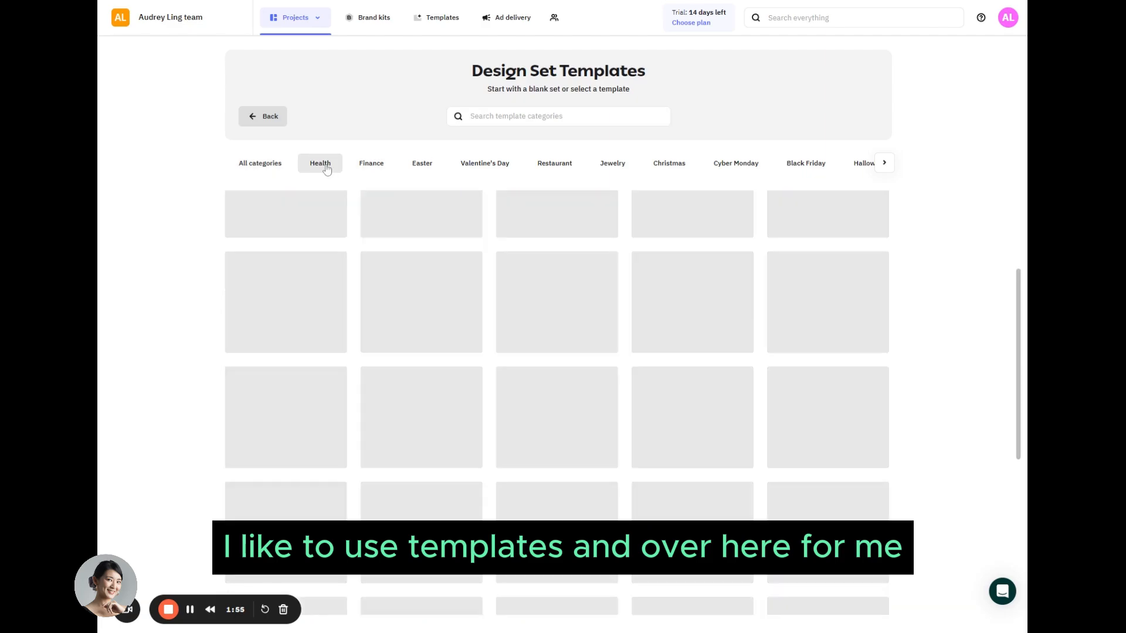
click(883, 164)
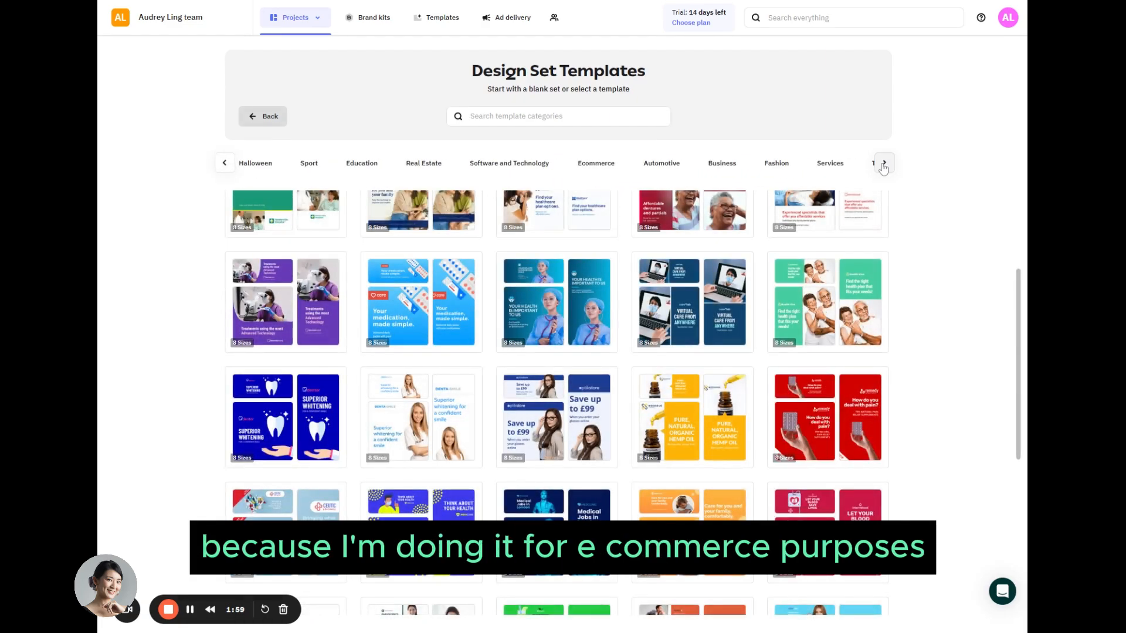
click(597, 170)
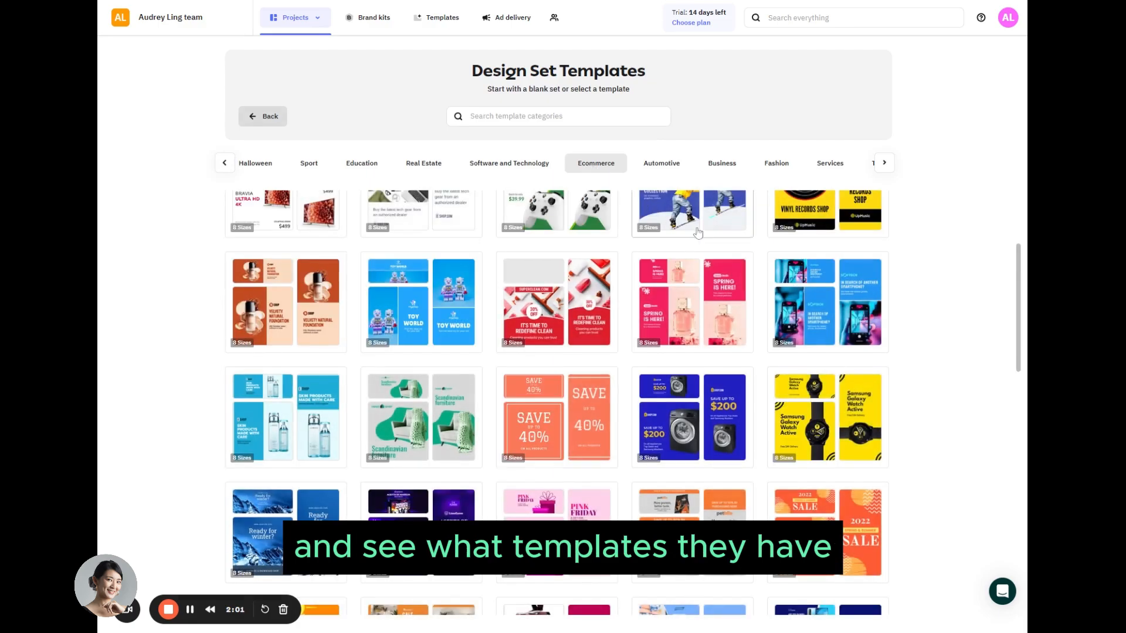
scroll(696, 372, up, 3)
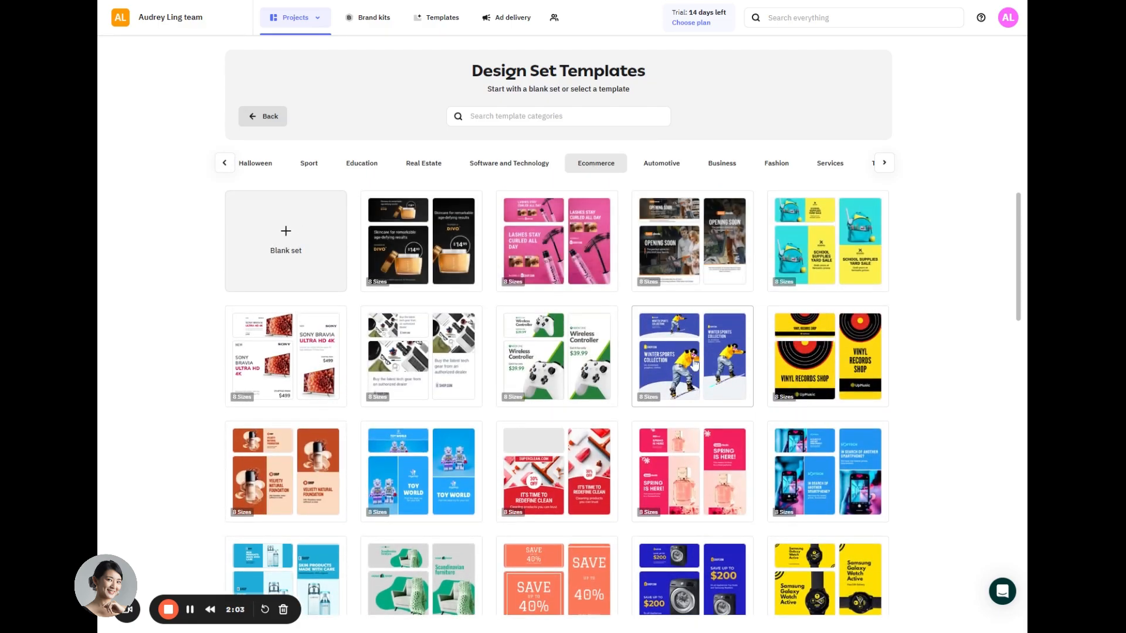
scroll(693, 361, down, 1)
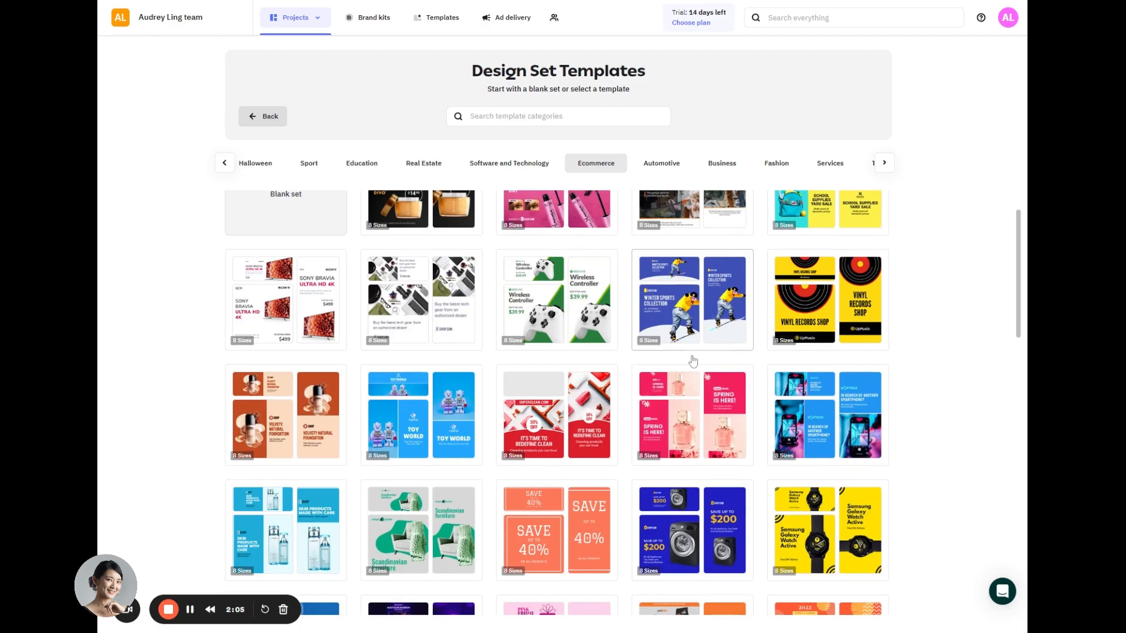
scroll(693, 361, down, 1)
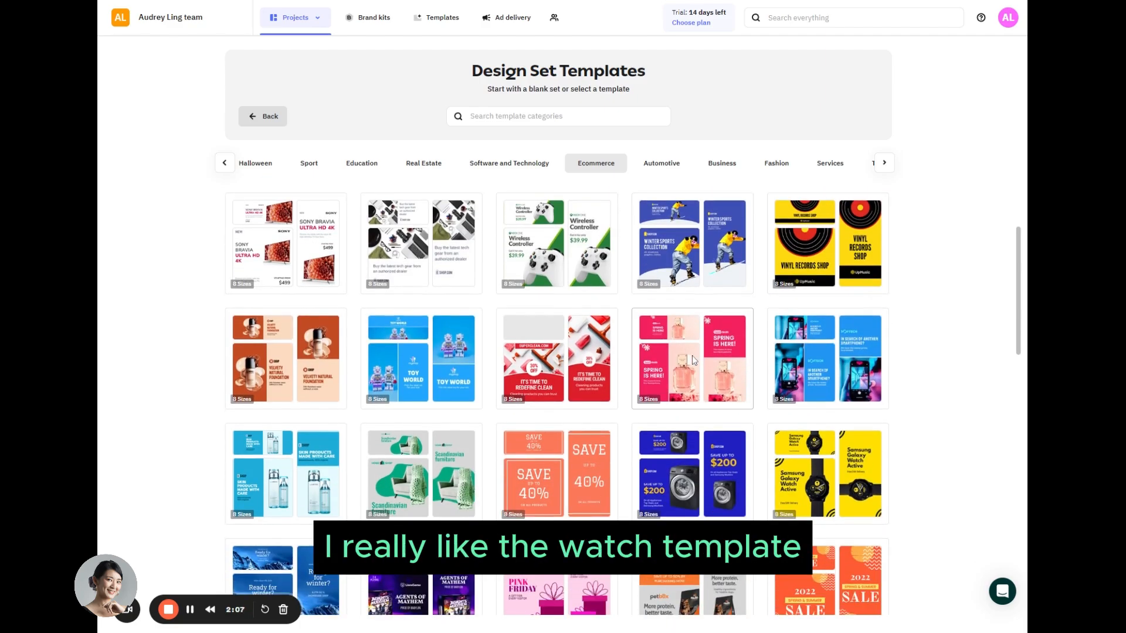
scroll(693, 361, down, 2)
scroll(693, 360, down, 2)
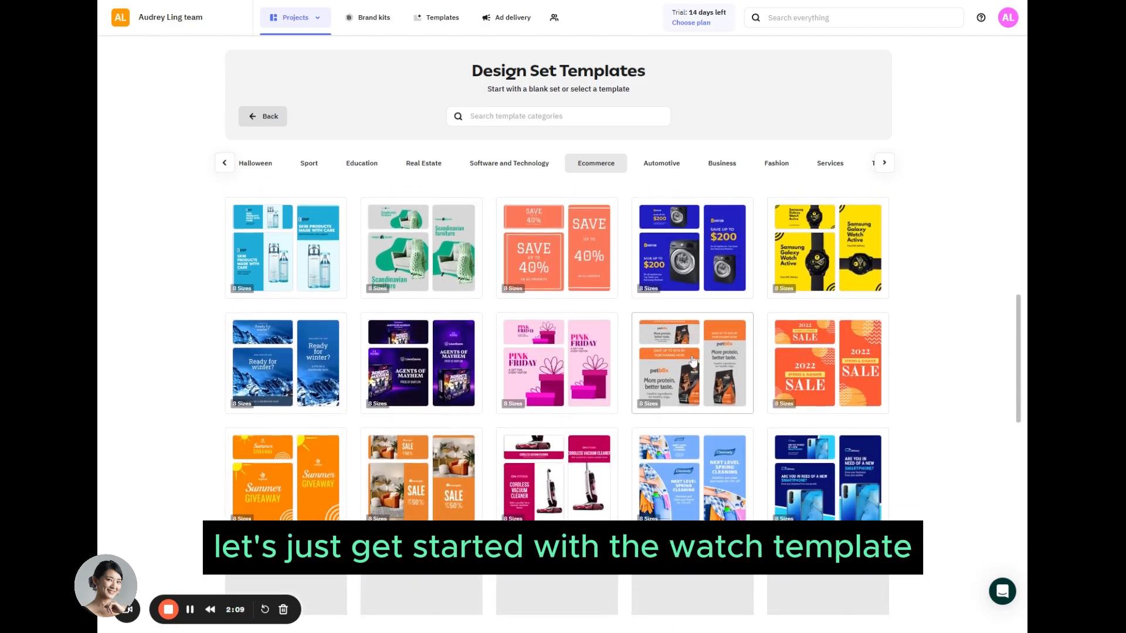
click(820, 265)
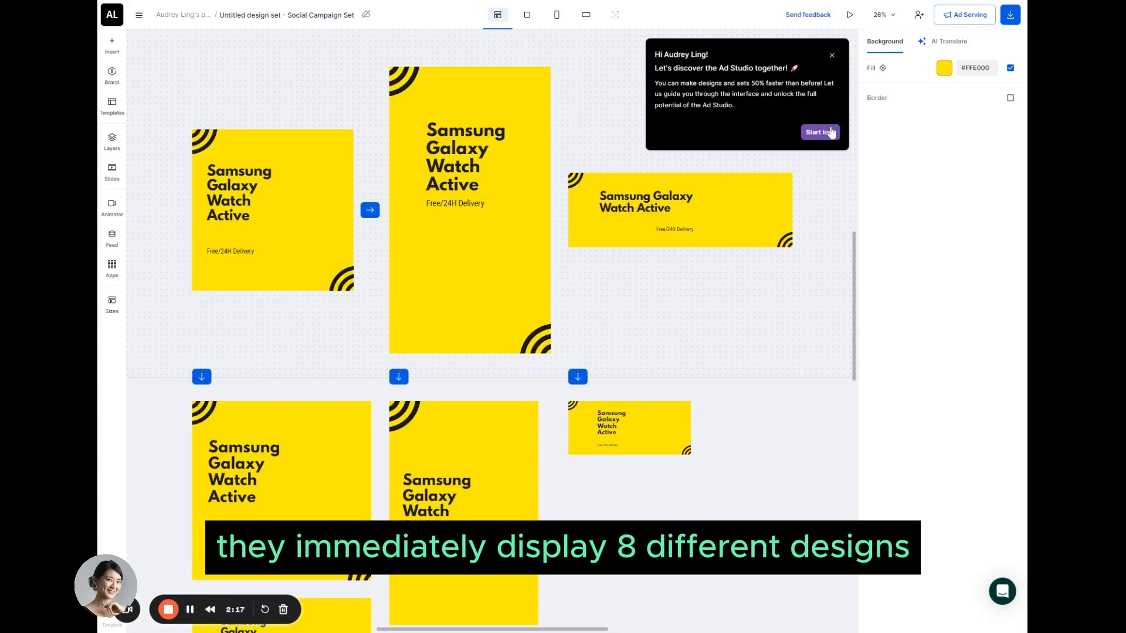
Step: Follow the guided tour to the layout selector and filter the stage by vertical, horizontal, and finally square layouts
click(831, 133)
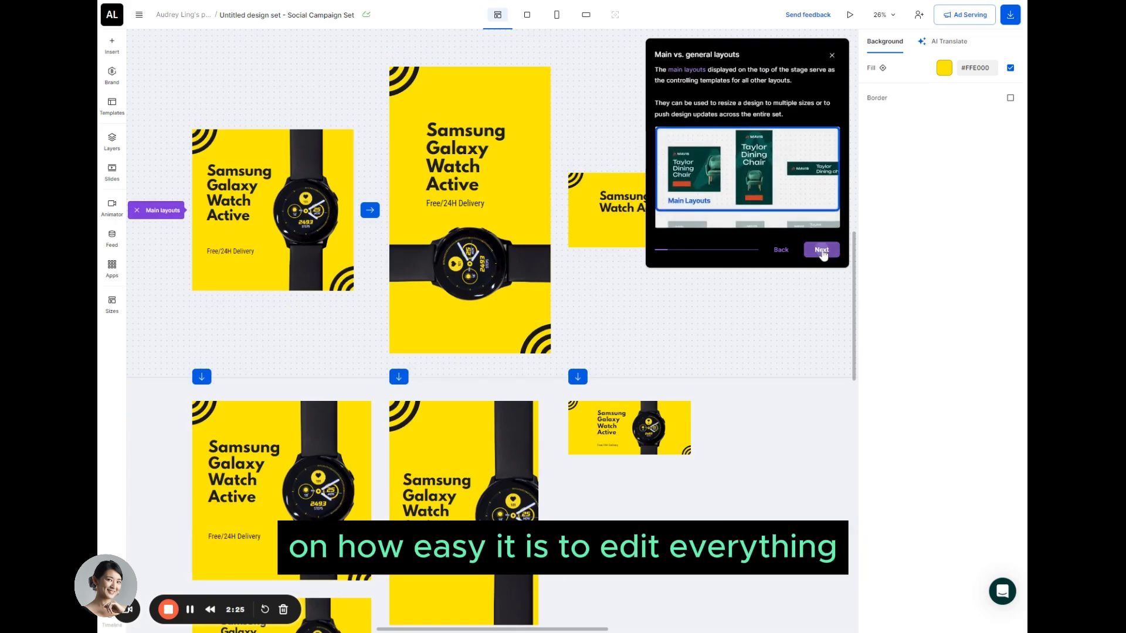
click(822, 251)
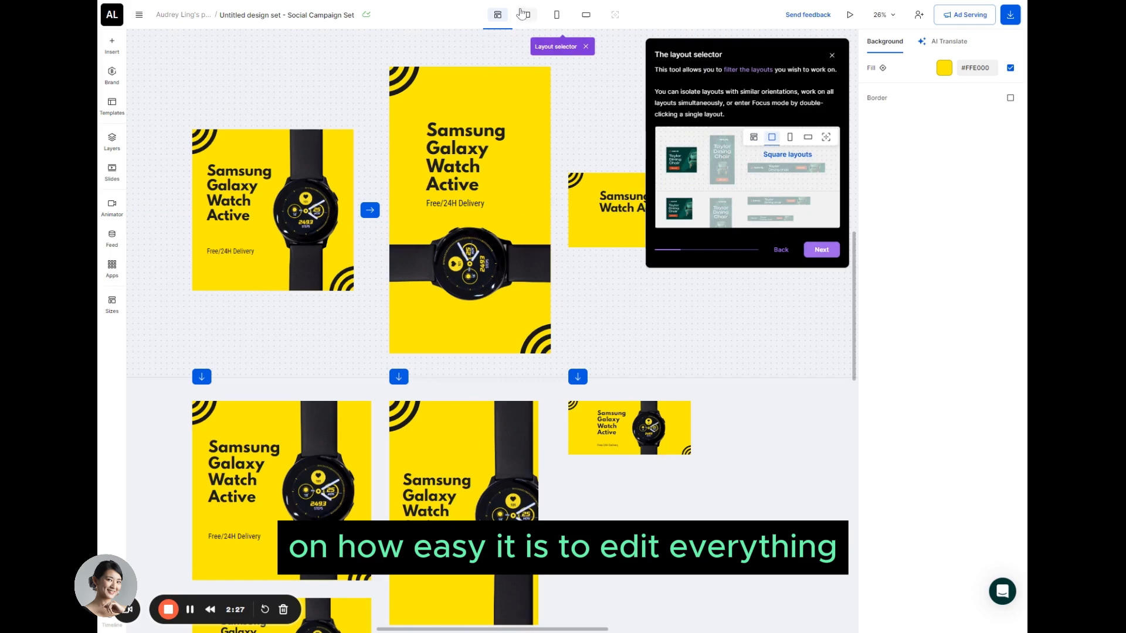
click(557, 15)
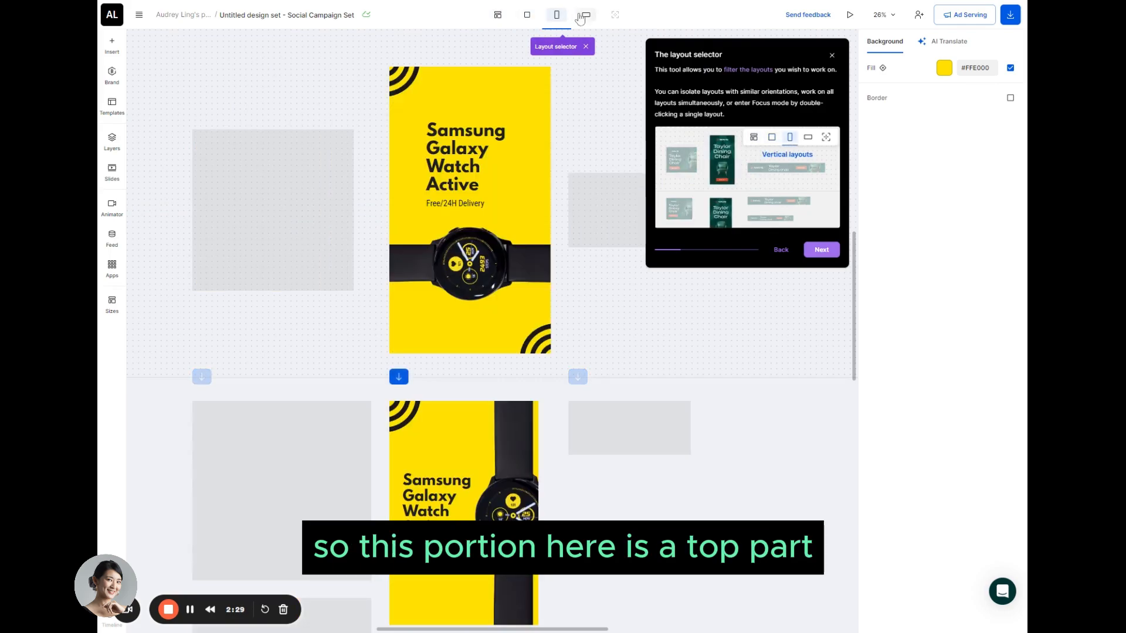
click(585, 16)
click(526, 17)
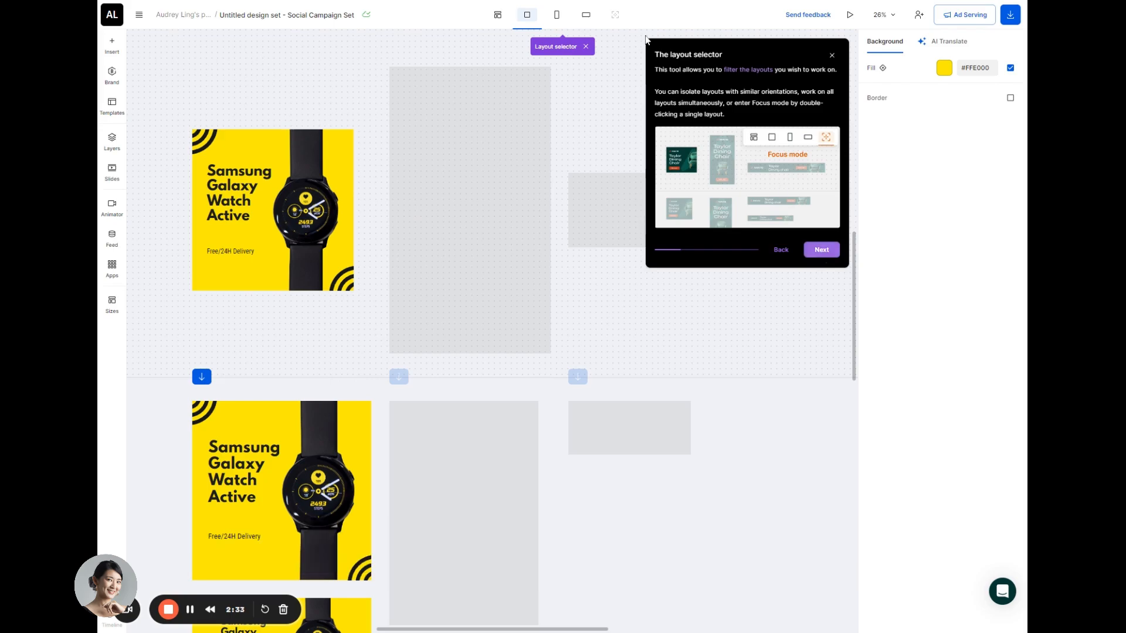
Step: Advance the tour to the main square layout and isolate that layout in Focus mode
click(302, 188)
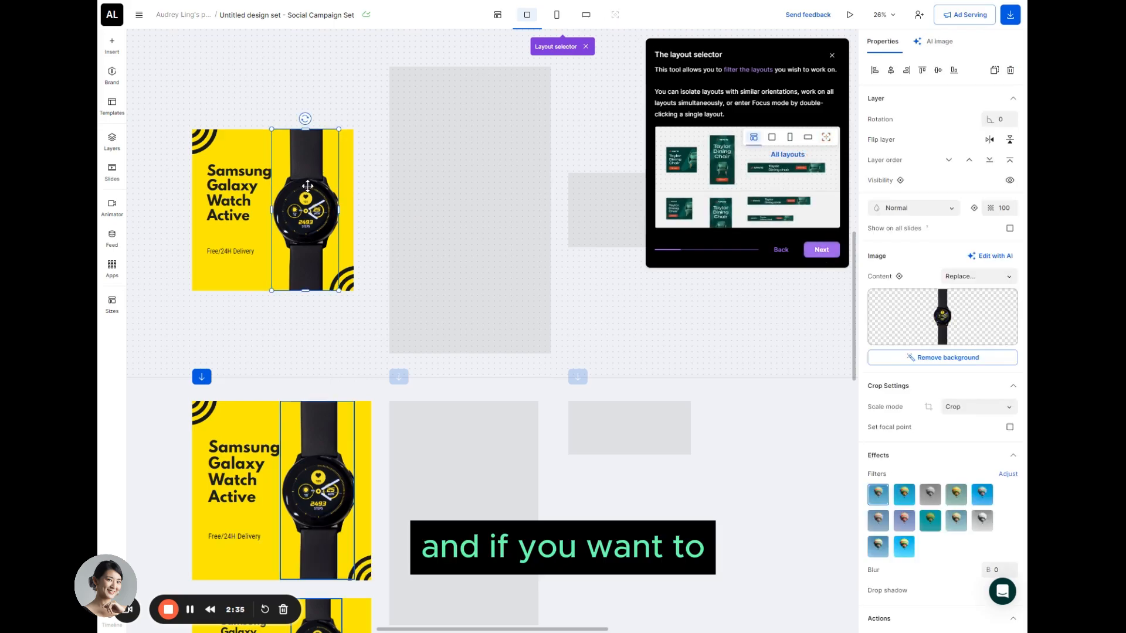
click(256, 146)
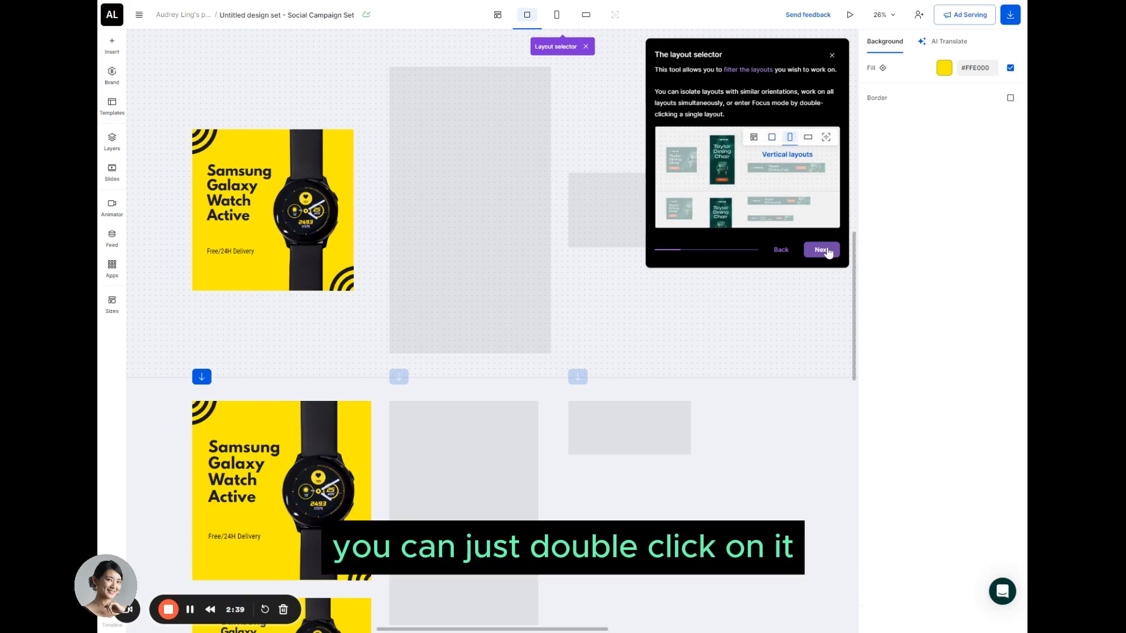
click(821, 250)
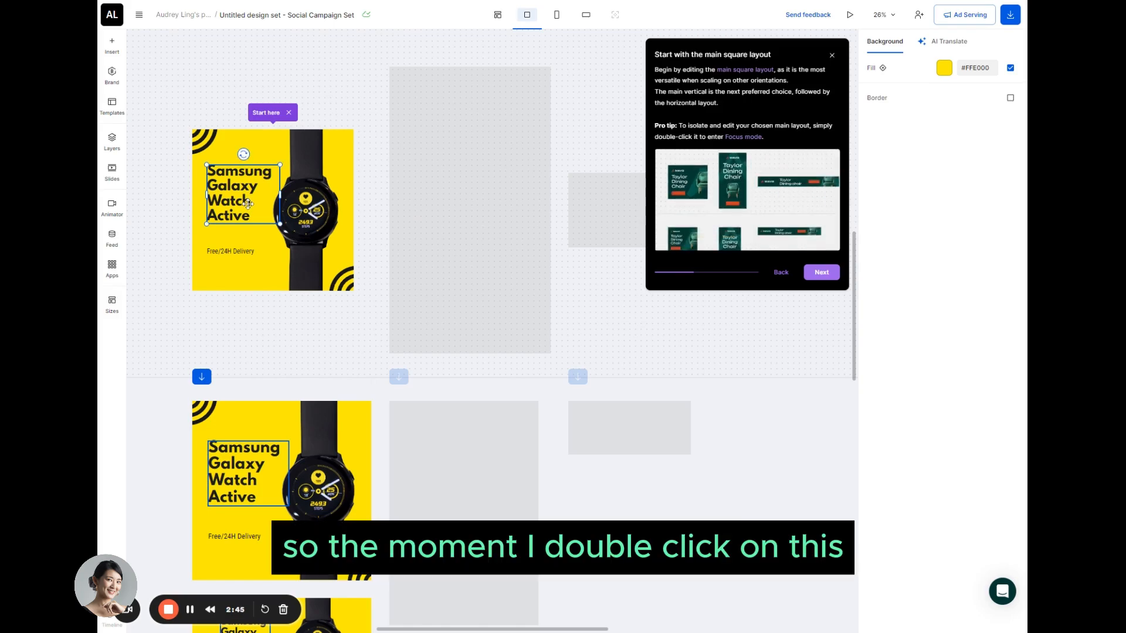
click(248, 204)
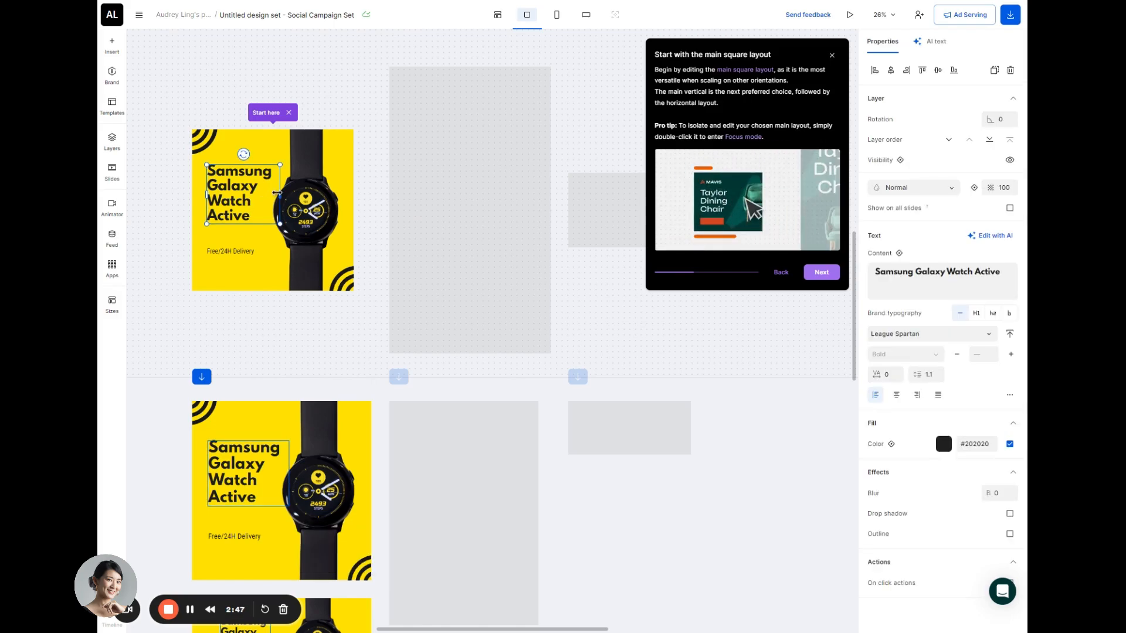
double_click(299, 186)
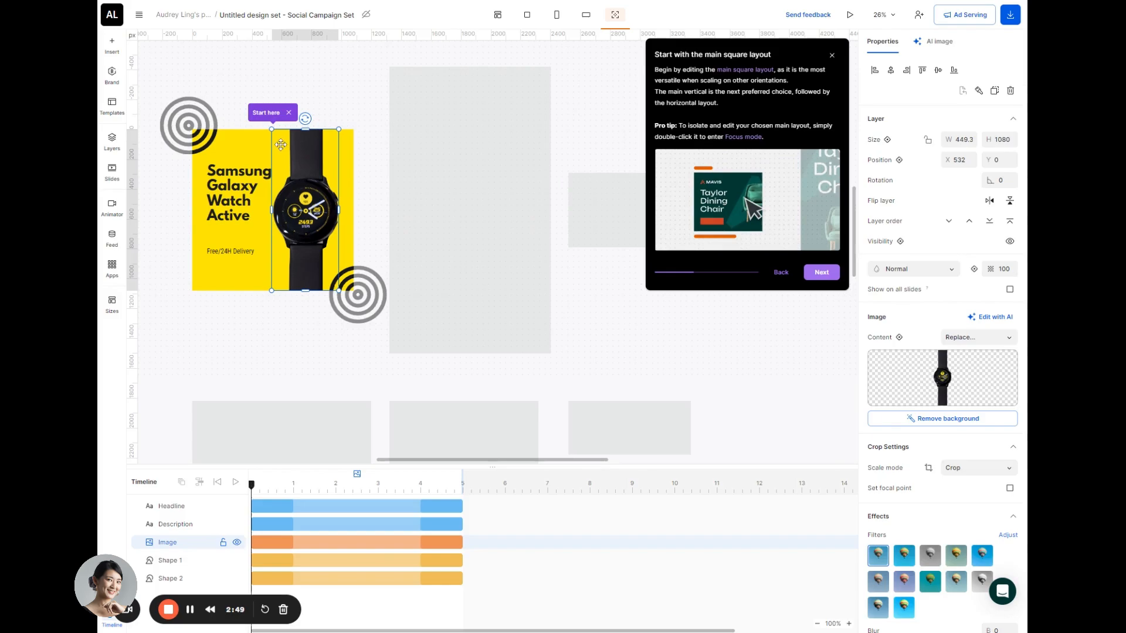
Step: Open the main square layout's "Samsung Galaxy Watch Active" headline for text editing
click(246, 181)
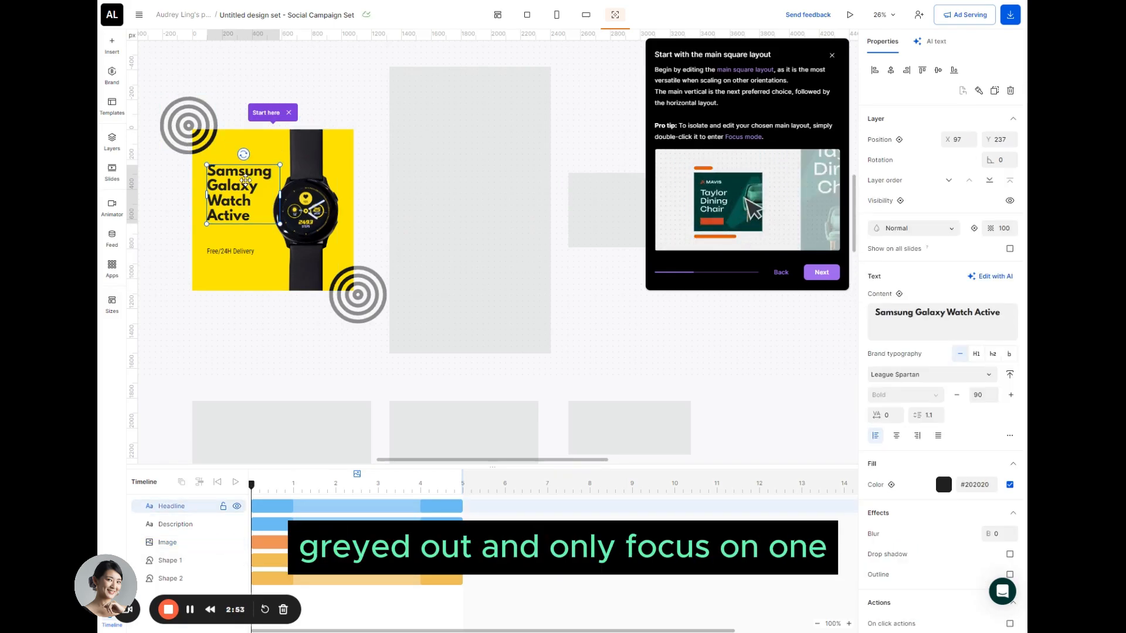
double_click(246, 179)
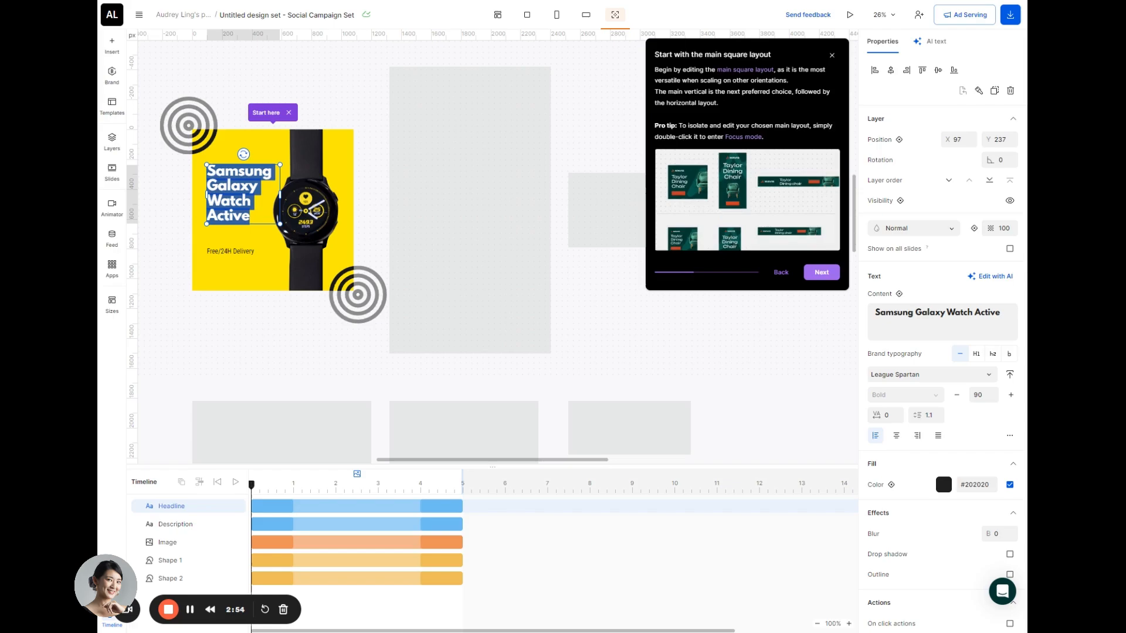
click(210, 167)
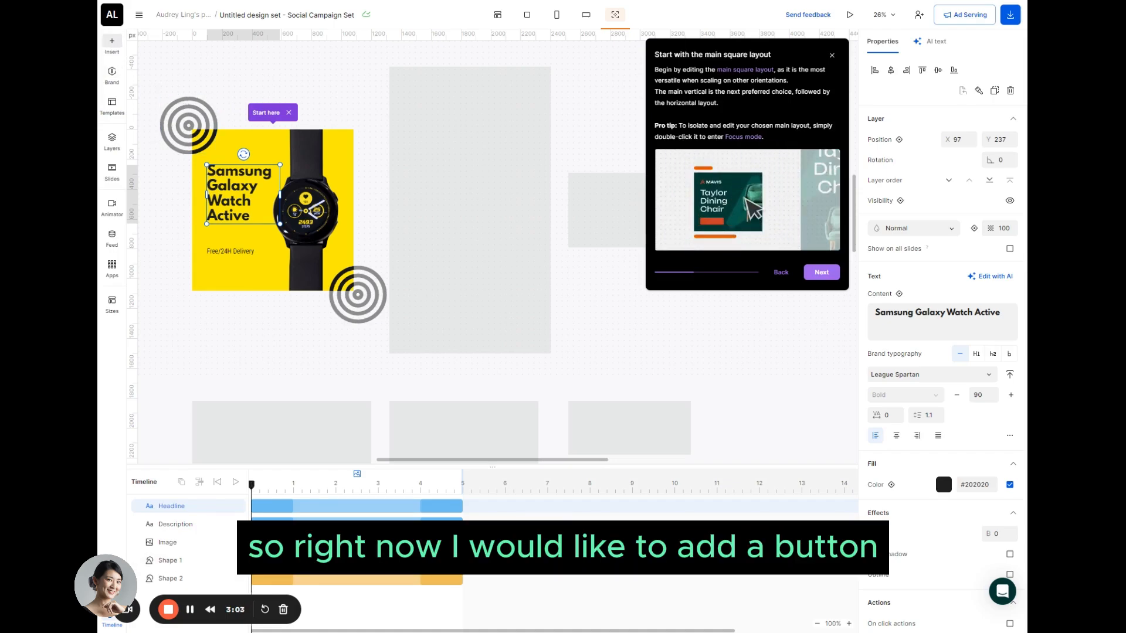
Step: Insert two red-gradient CLOSE buttons in the main square layout, placing one over the lower watch strap at about X 747, Y 826
click(117, 42)
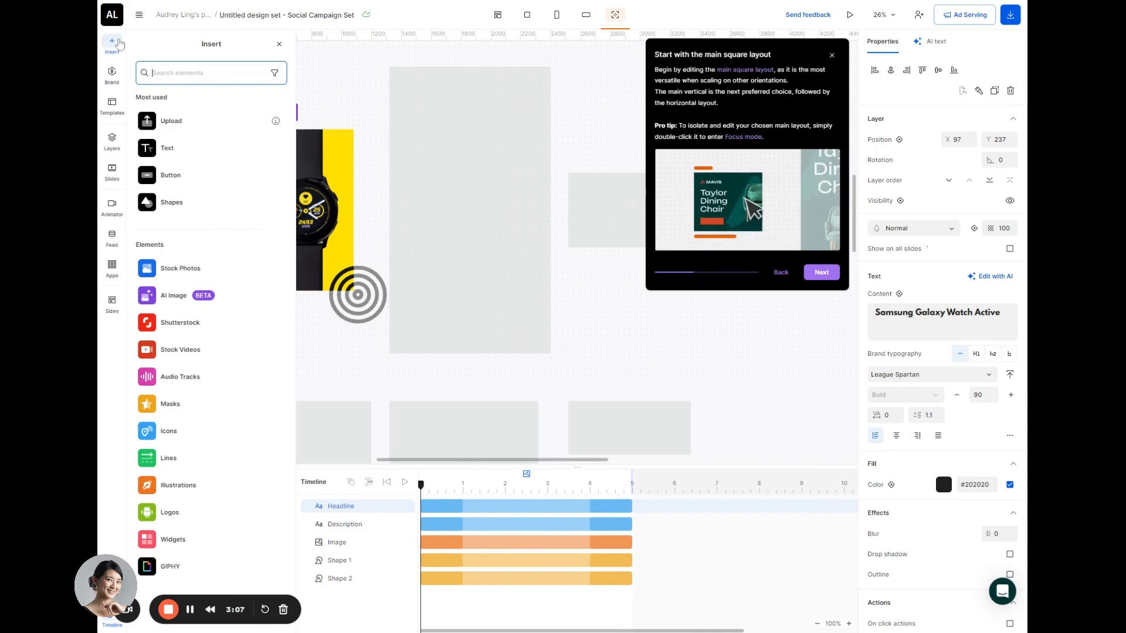
click(188, 179)
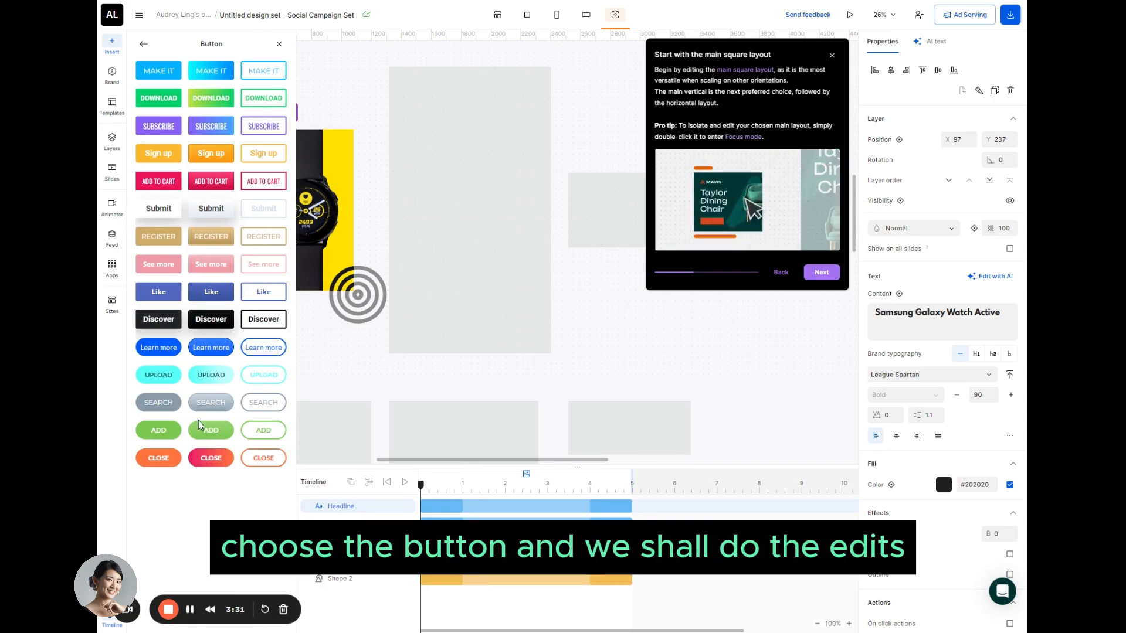
click(208, 463)
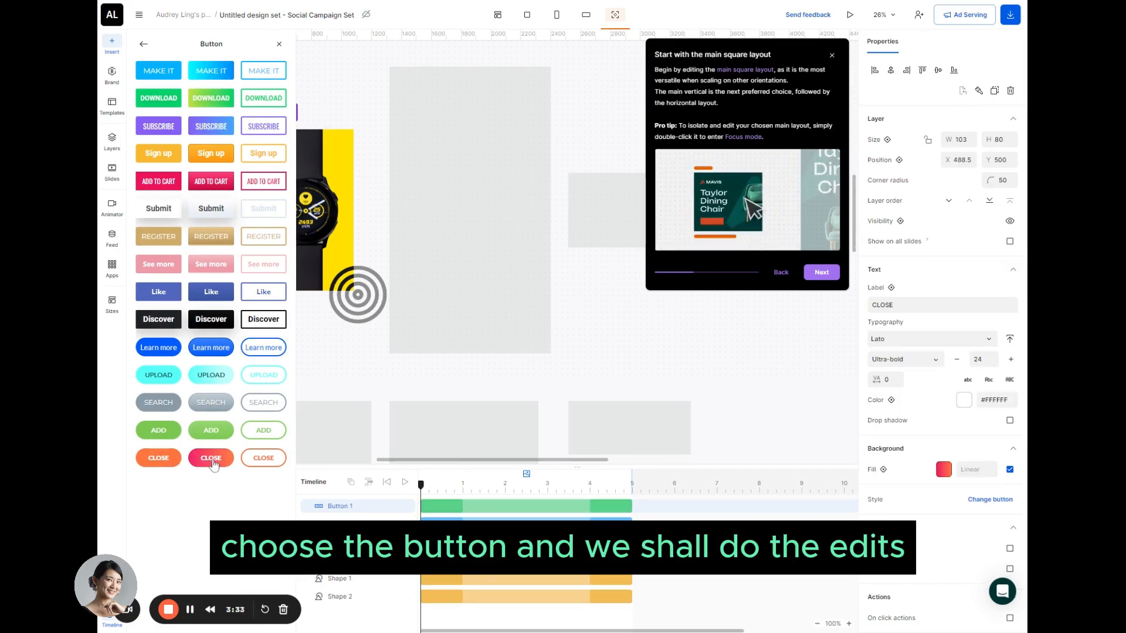
drag(285, 406, 312, 259)
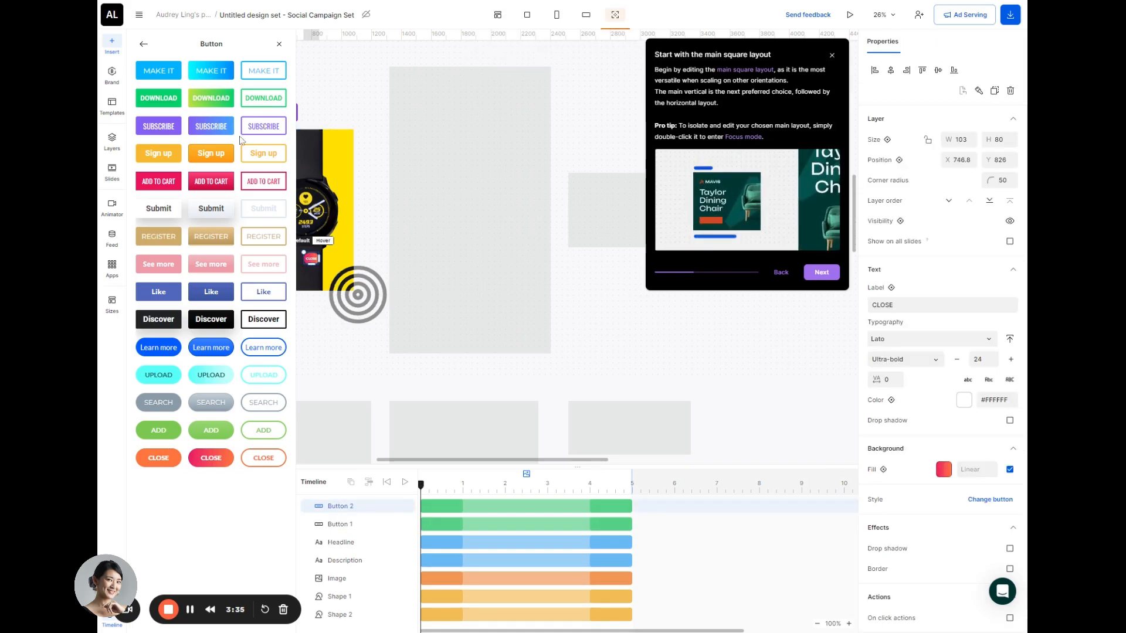
click(314, 67)
click(280, 46)
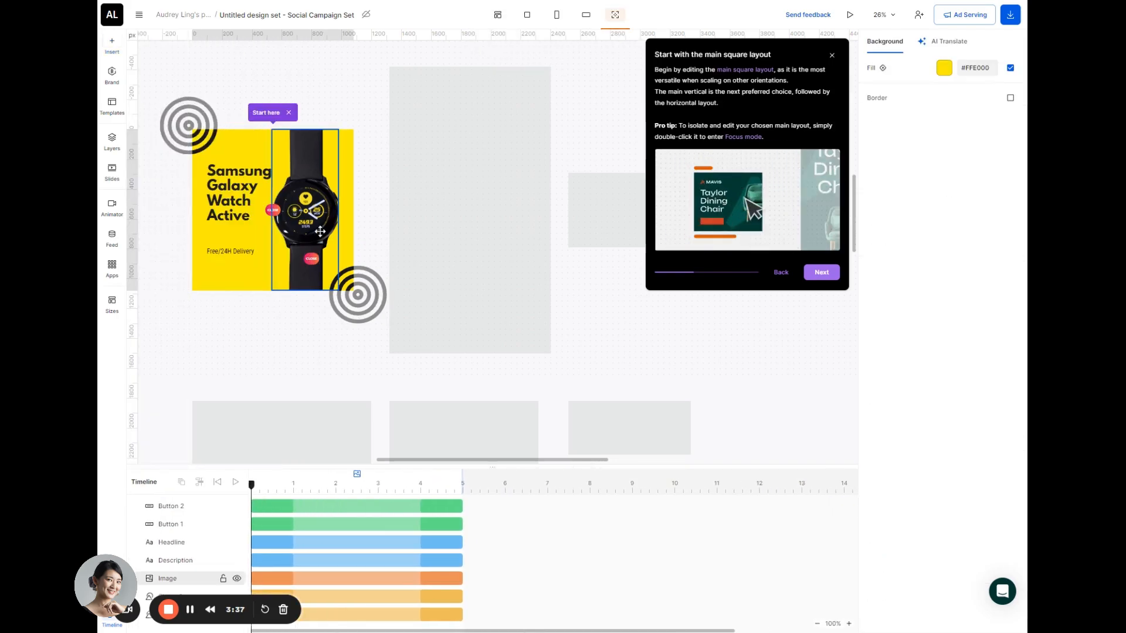
Step: Place one CLOSE button below "Free/24H Delivery" at X 97, Y 879, sized about 370 × 118, and delete the other one
drag(310, 257, 216, 270)
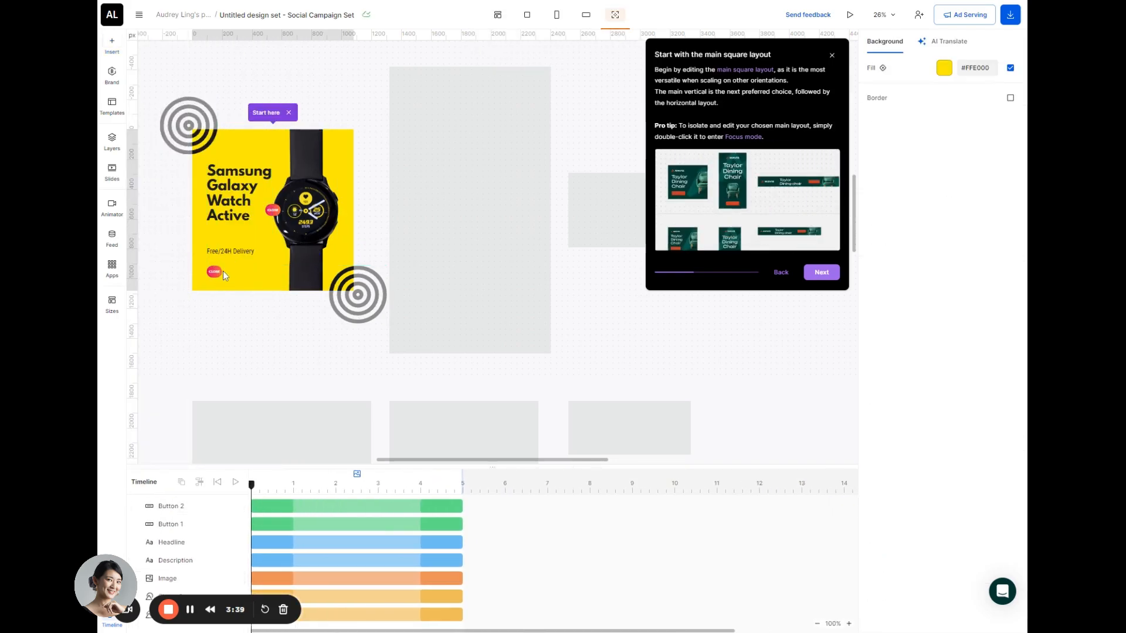
click(223, 271)
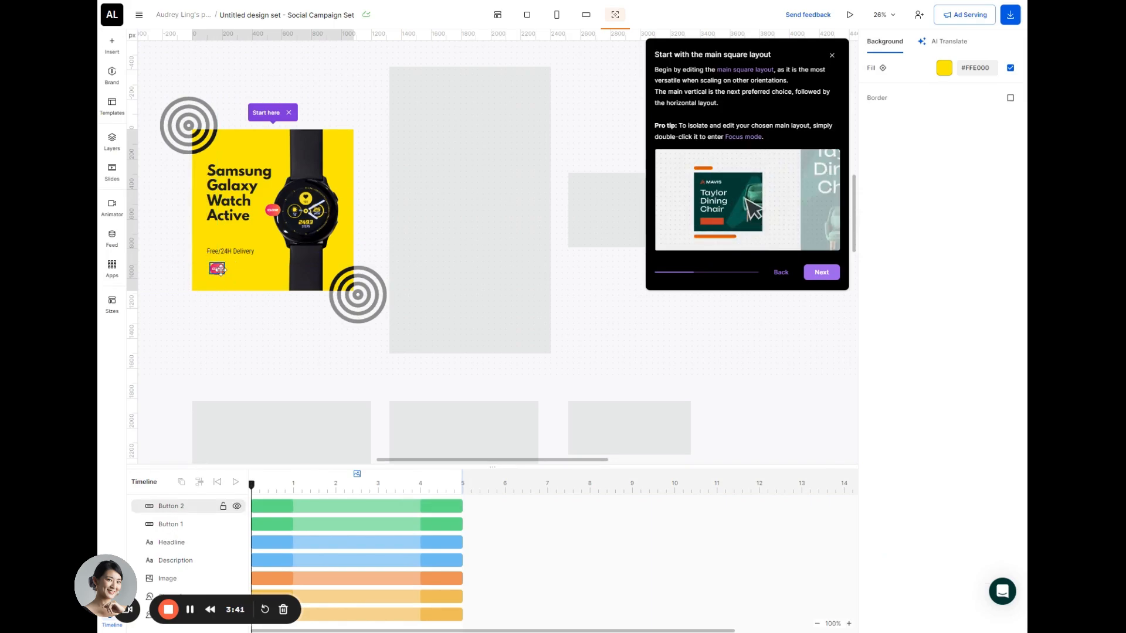
mouse_move(224, 270)
mouse_down()
mouse_move(265, 272)
mouse_move(211, 269)
mouse_move(233, 270)
mouse_up()
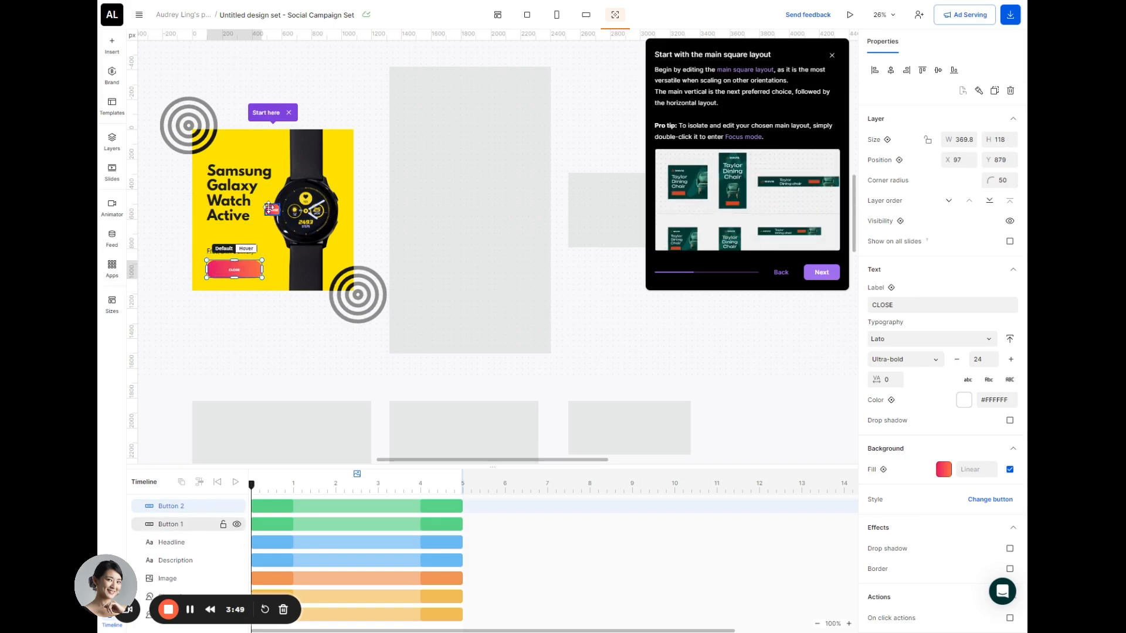
click(271, 210)
key(Delete)
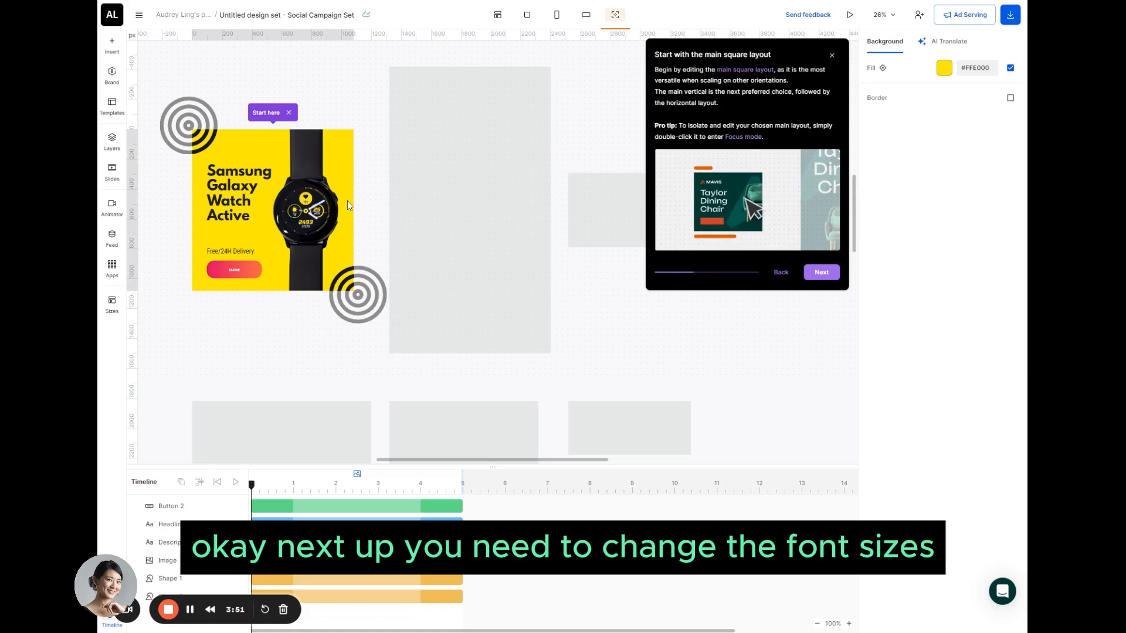
Step: Change the remaining button's label to "GET NOW"
click(252, 270)
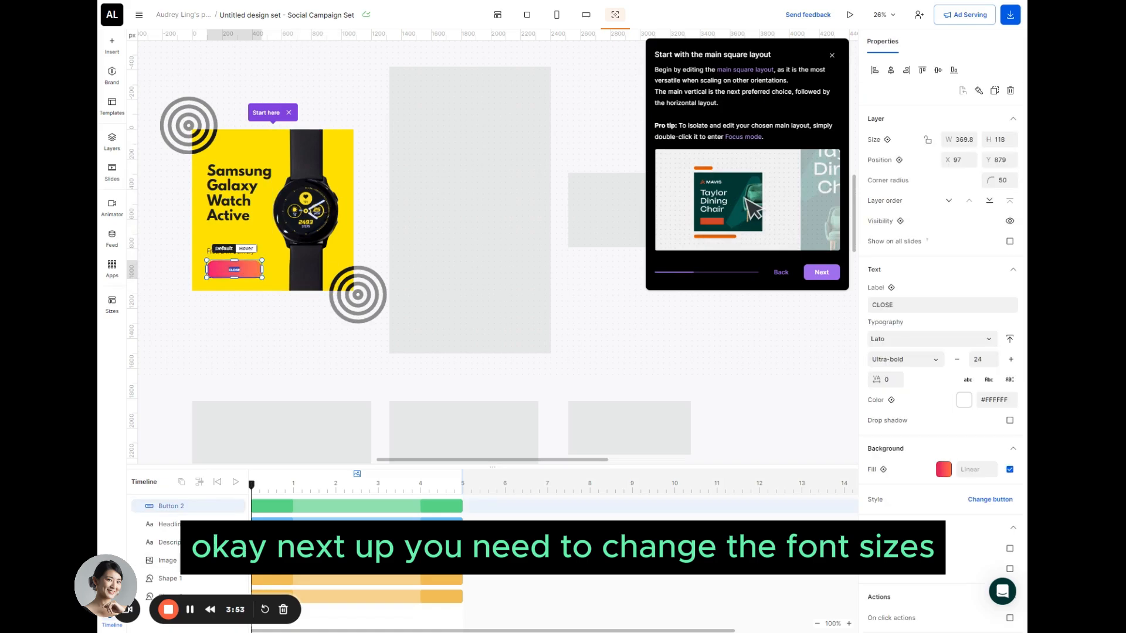
text(GET)
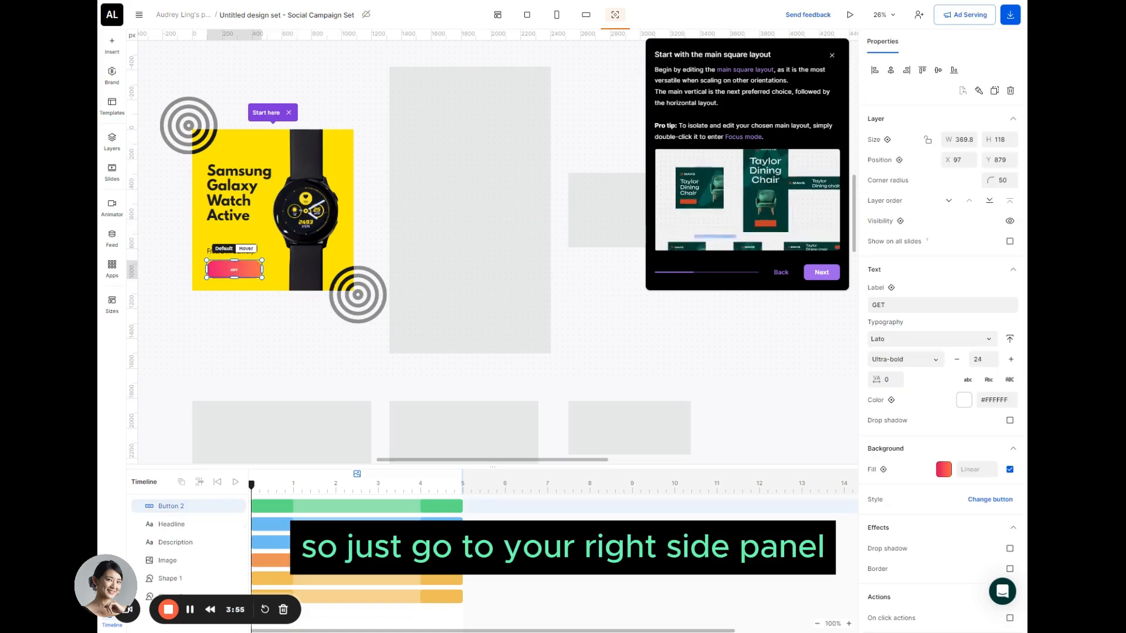
text( NOW)
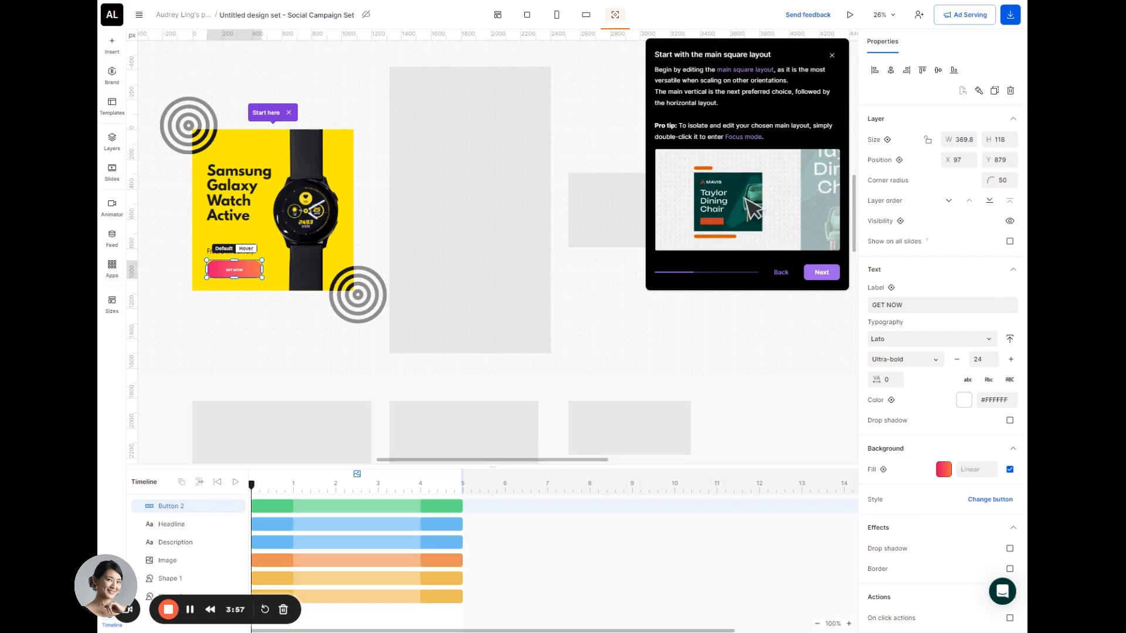
Step: Increase the GET NOW button's font size to 40
click(1011, 359)
click(1011, 360)
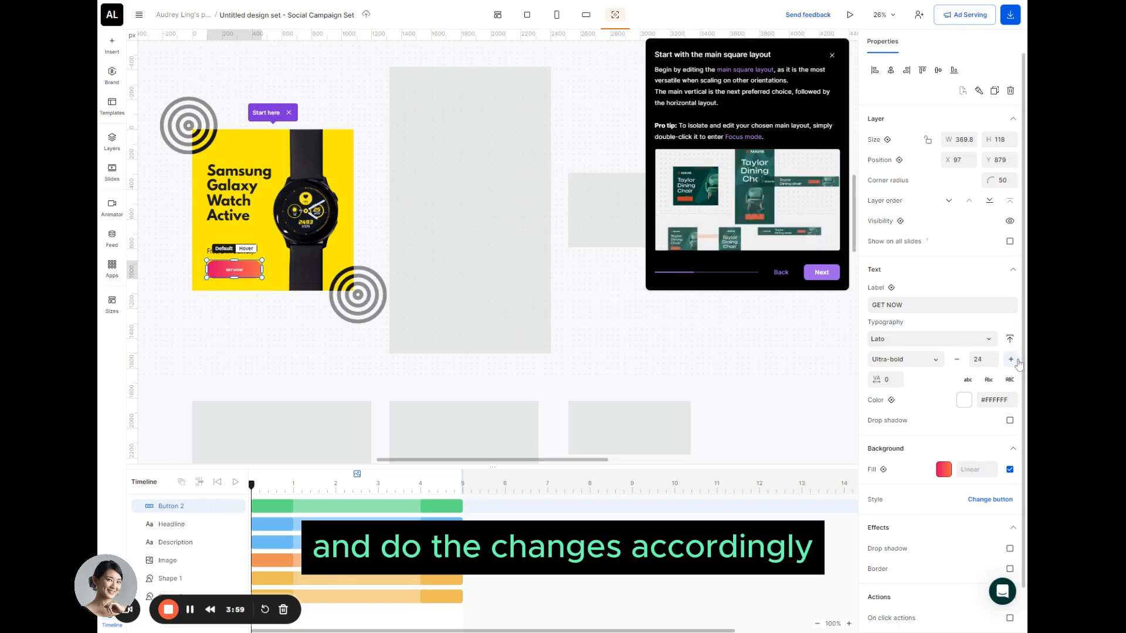
click(1011, 359)
click(1010, 359)
click(1010, 359)
click(1011, 360)
click(1011, 359)
click(1011, 359)
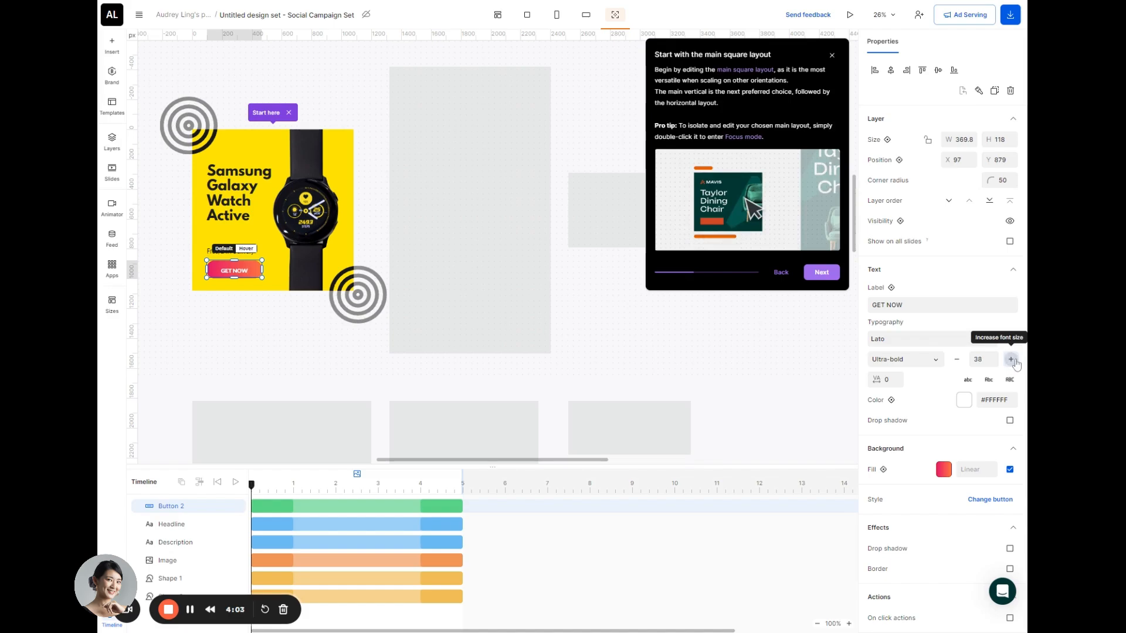
click(1010, 360)
click(1010, 359)
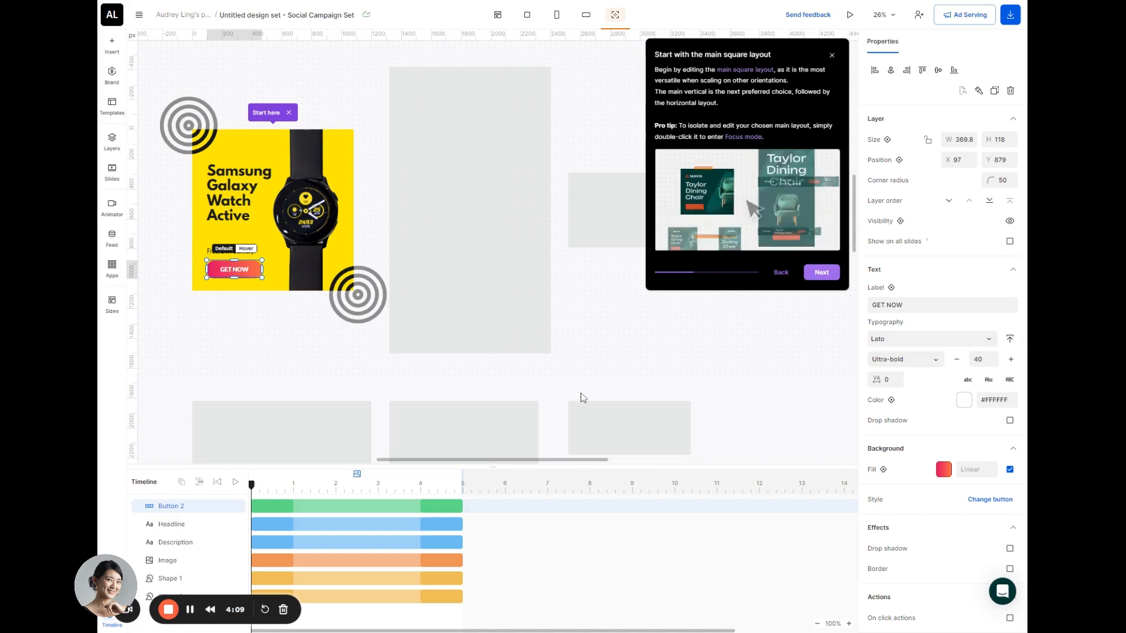
click(332, 366)
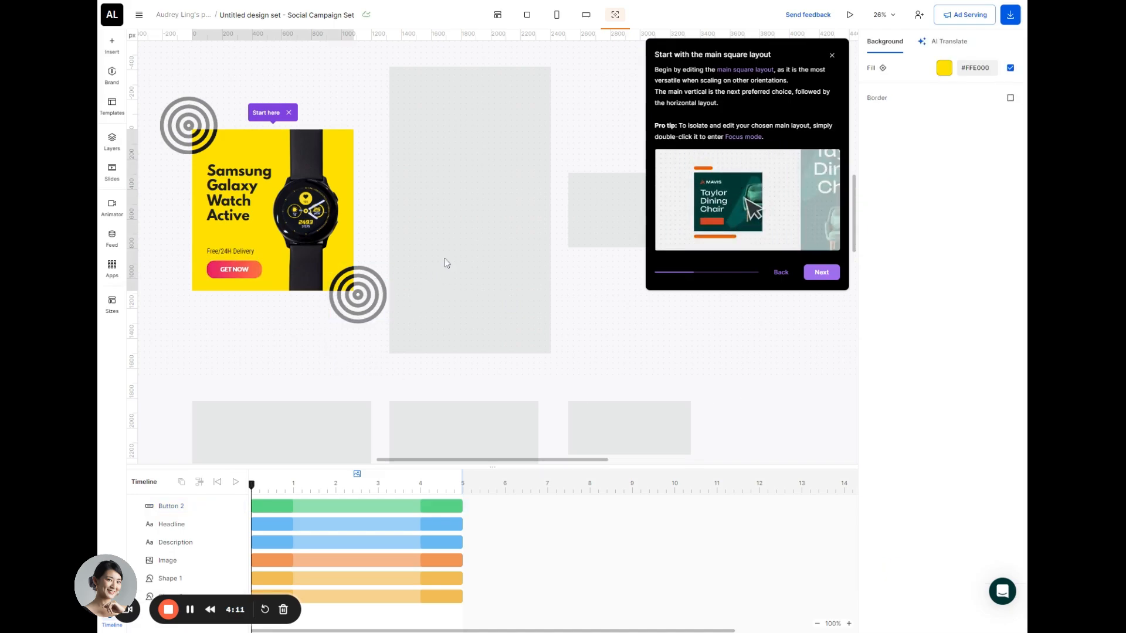
Step: Advance the guided tour to the stage on inserting and customizing elements
click(310, 217)
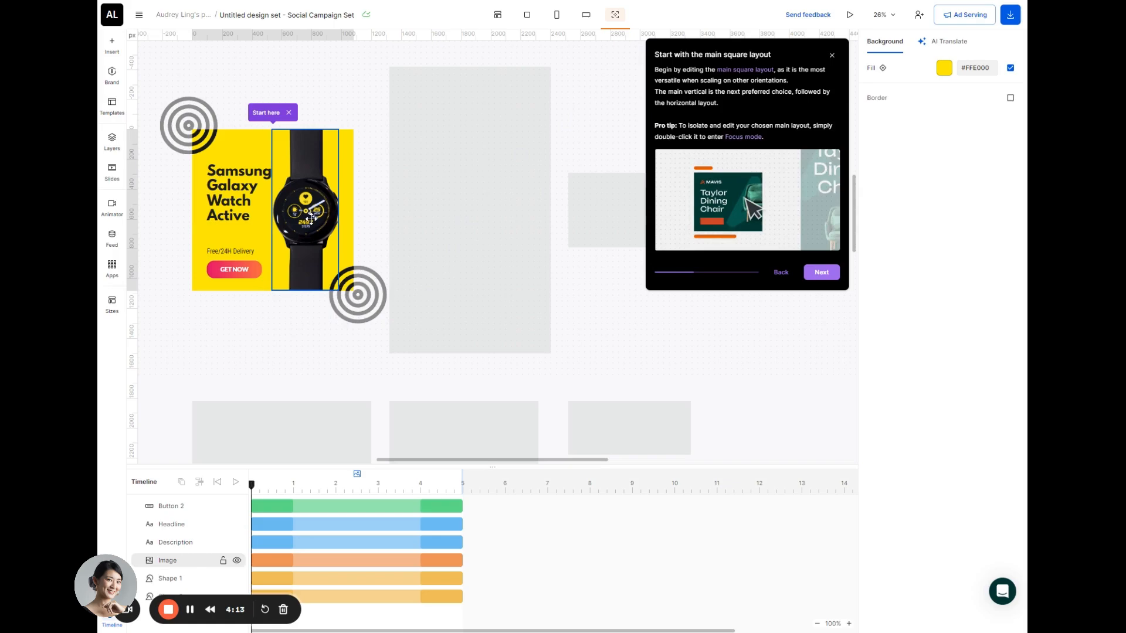
click(349, 179)
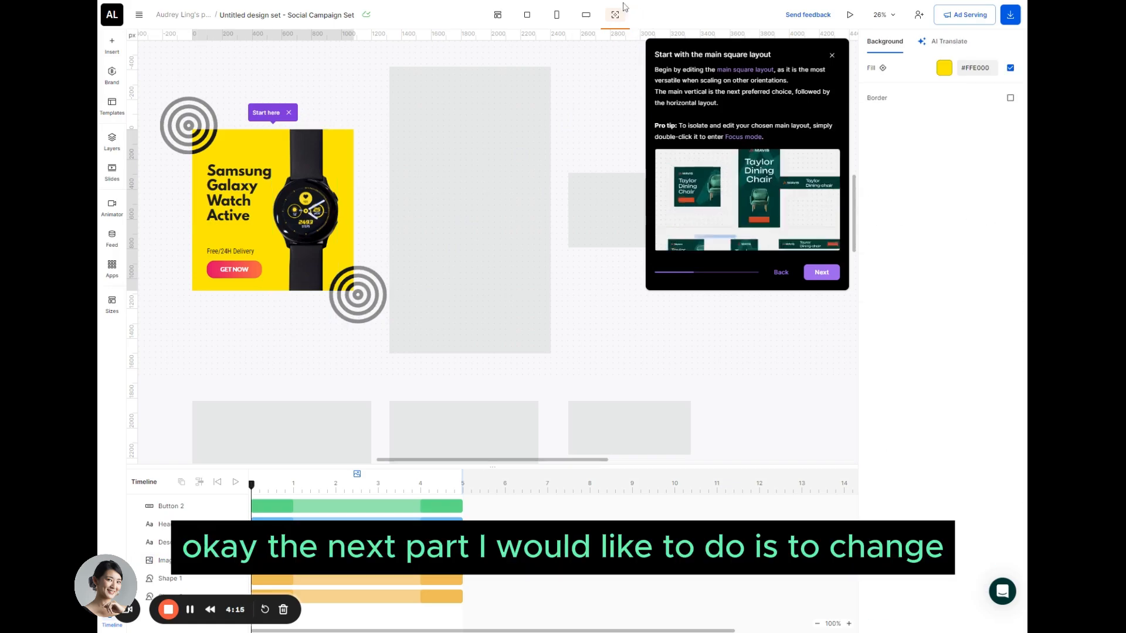
click(820, 273)
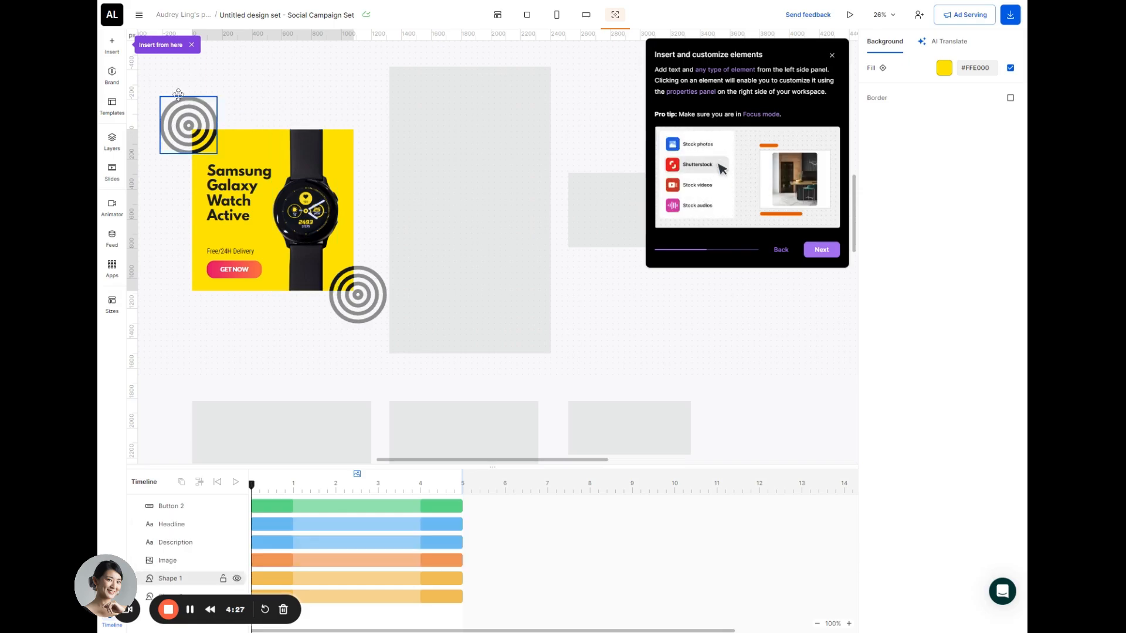
Step: Search the stock photos for "massager"
click(108, 52)
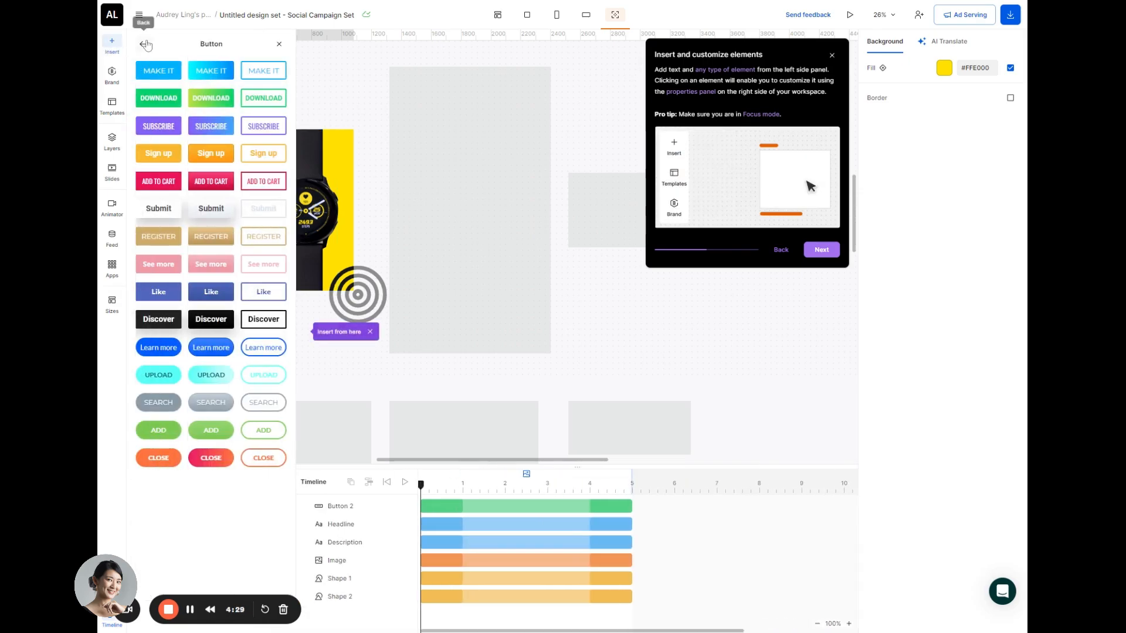
click(136, 44)
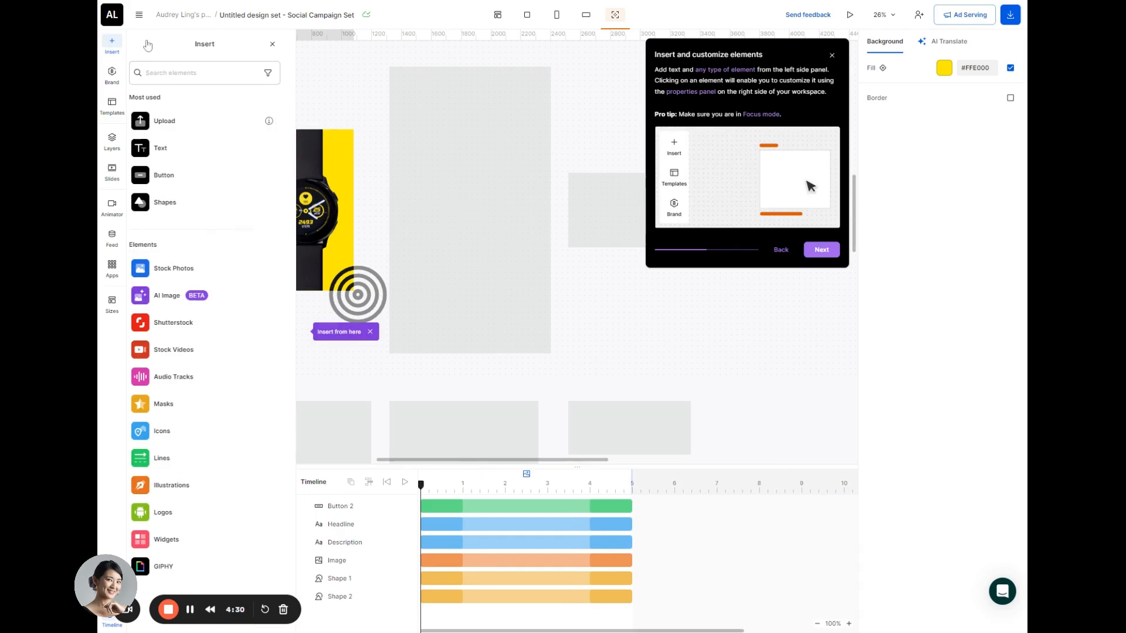
click(171, 273)
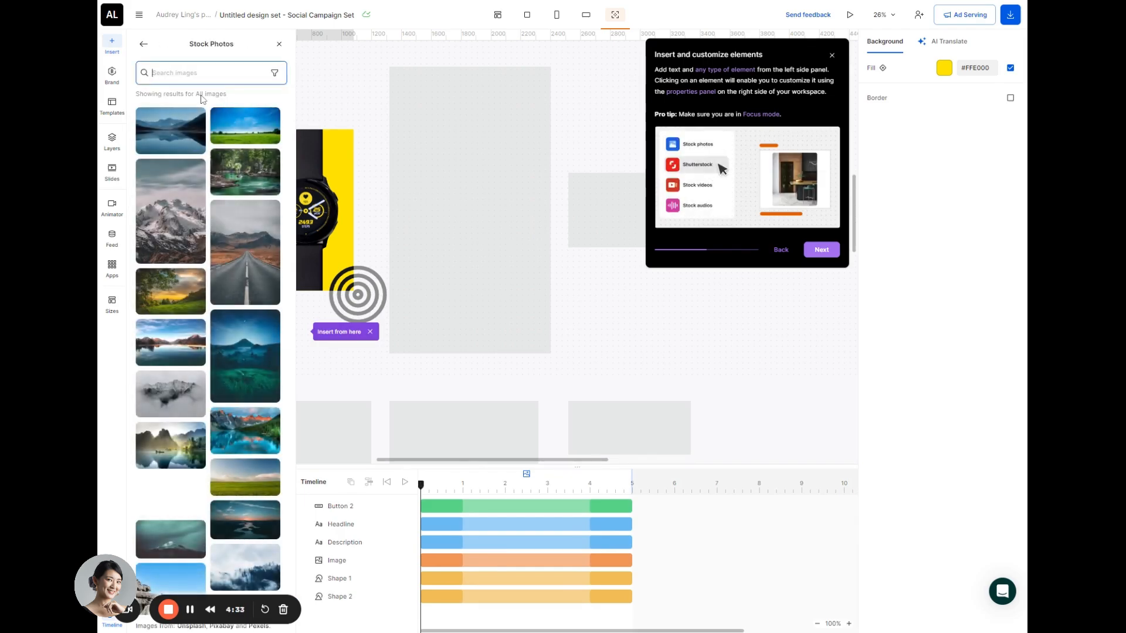
text(mas)
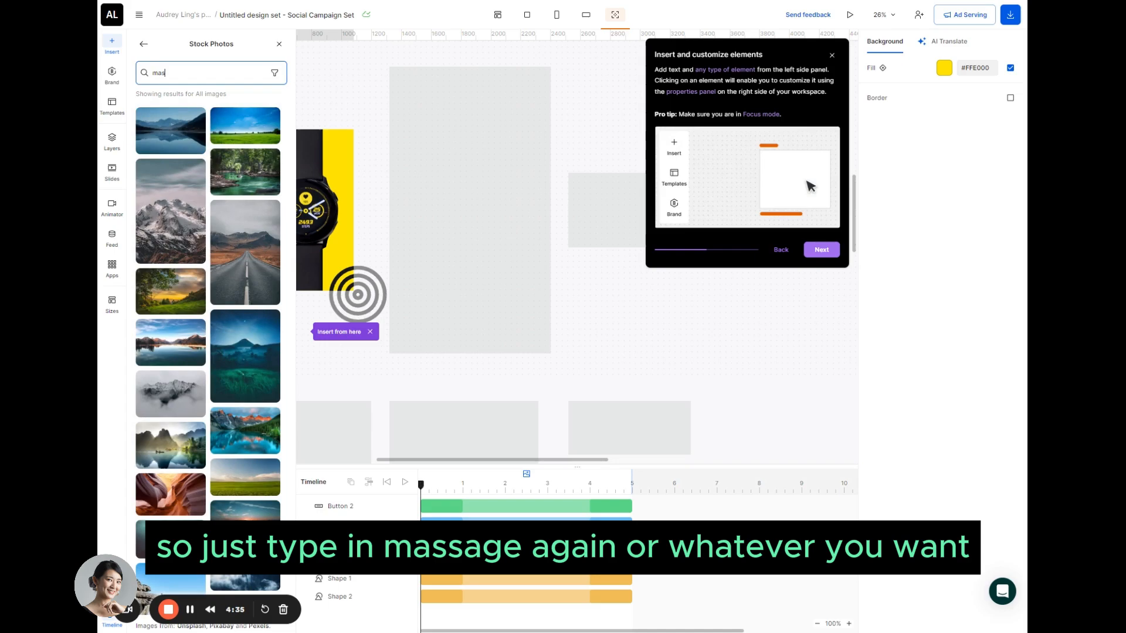
text(sage)
text(r)
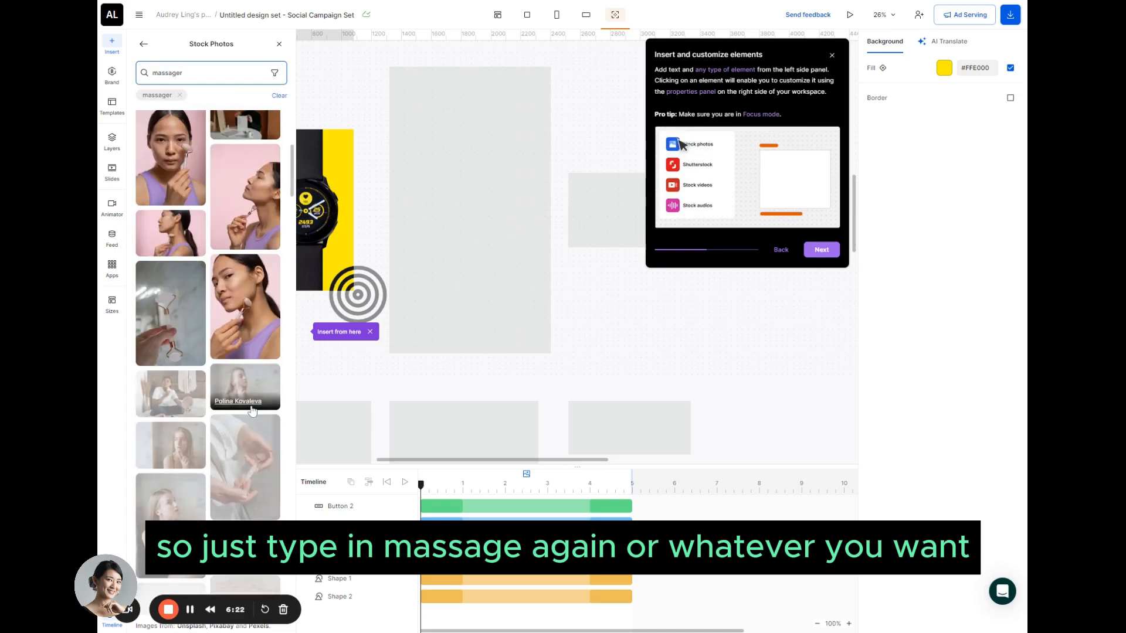
Step: Find the dark gym photo of hands holding a massage gun with a blue disc and insert it into the square layout
scroll(252, 410, down, 5)
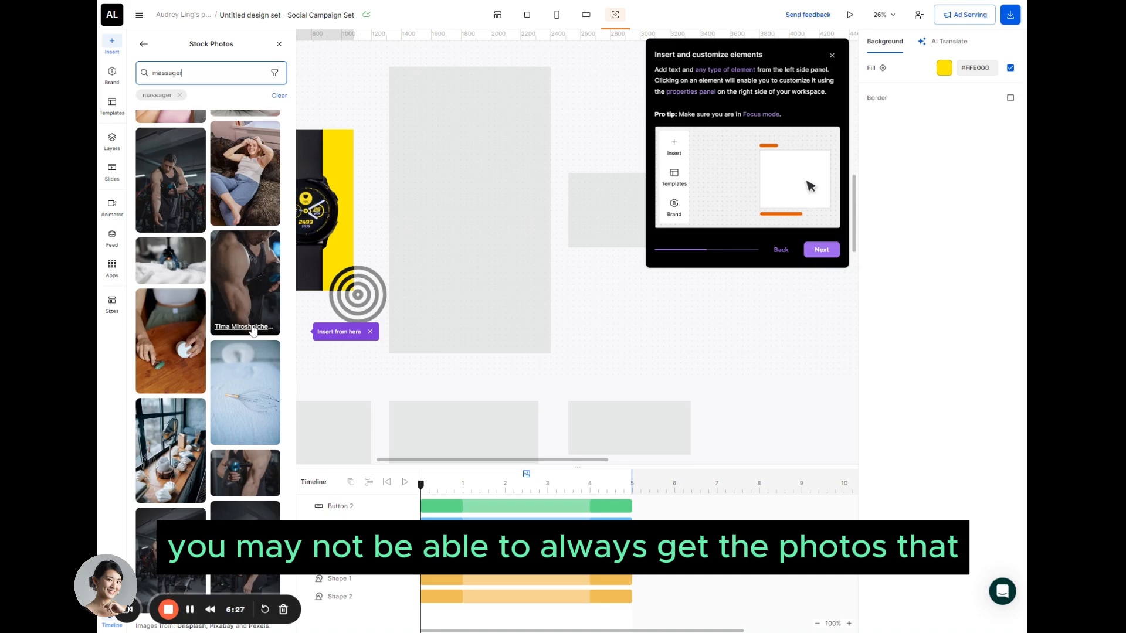
scroll(253, 330, down, 3)
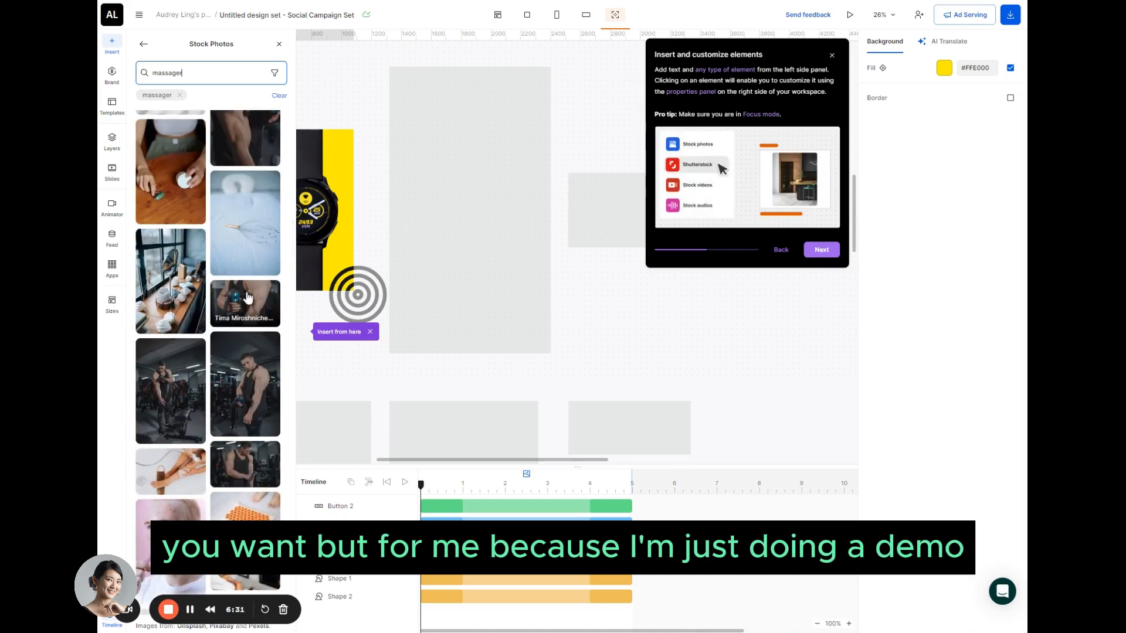
scroll(247, 300, down, 2)
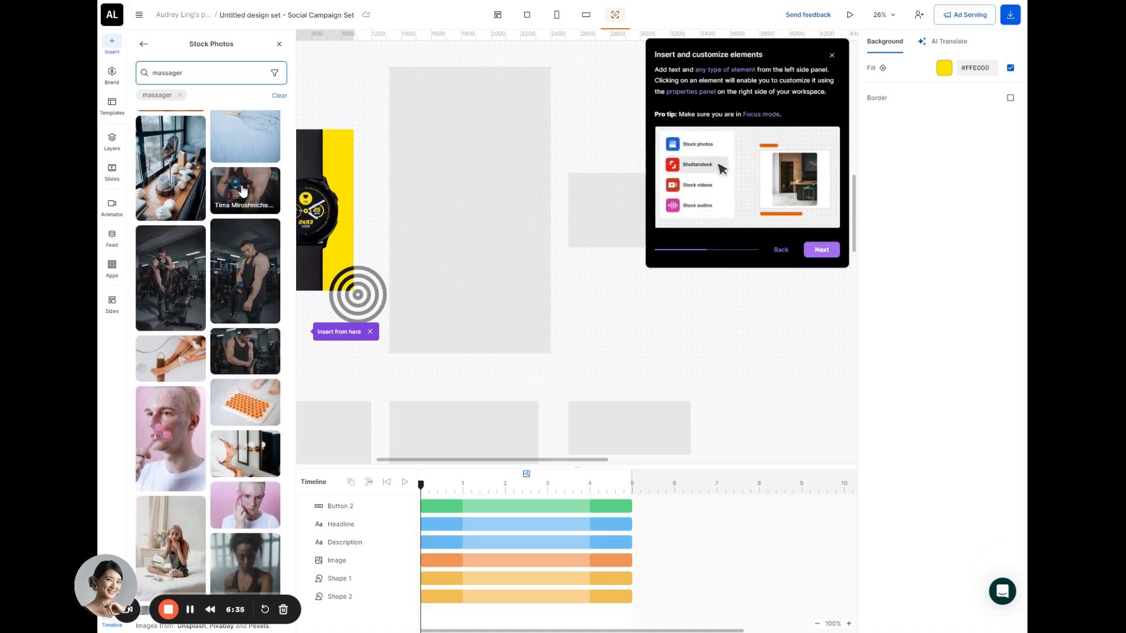
click(242, 191)
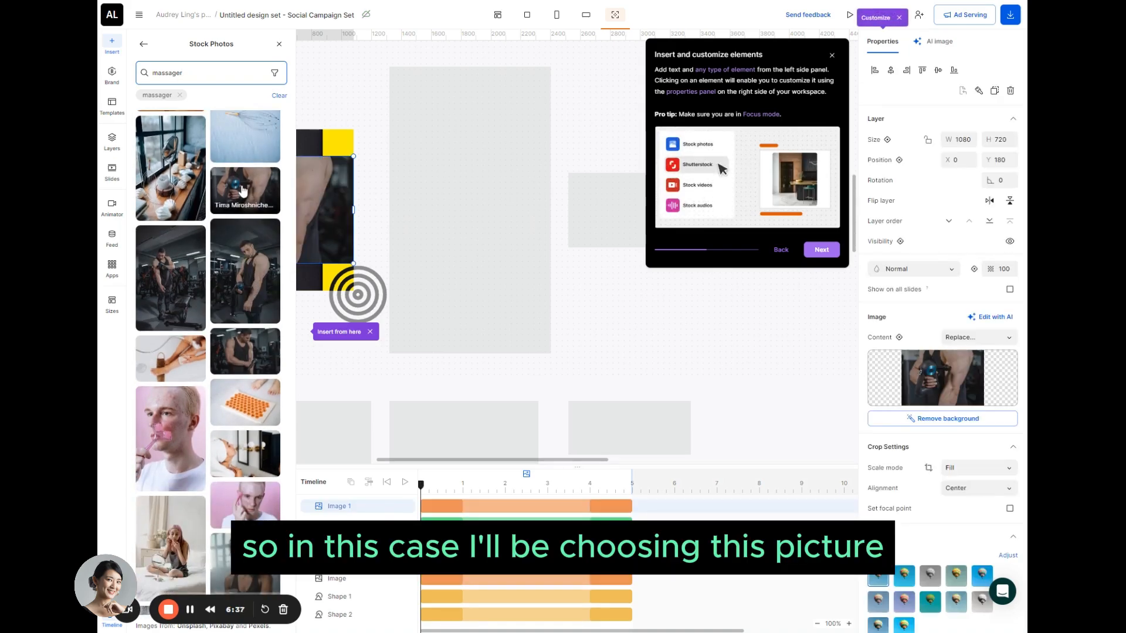
Step: Remove the inserted massage-gun photo's background with the AI image tool and close the stock photo library
click(932, 423)
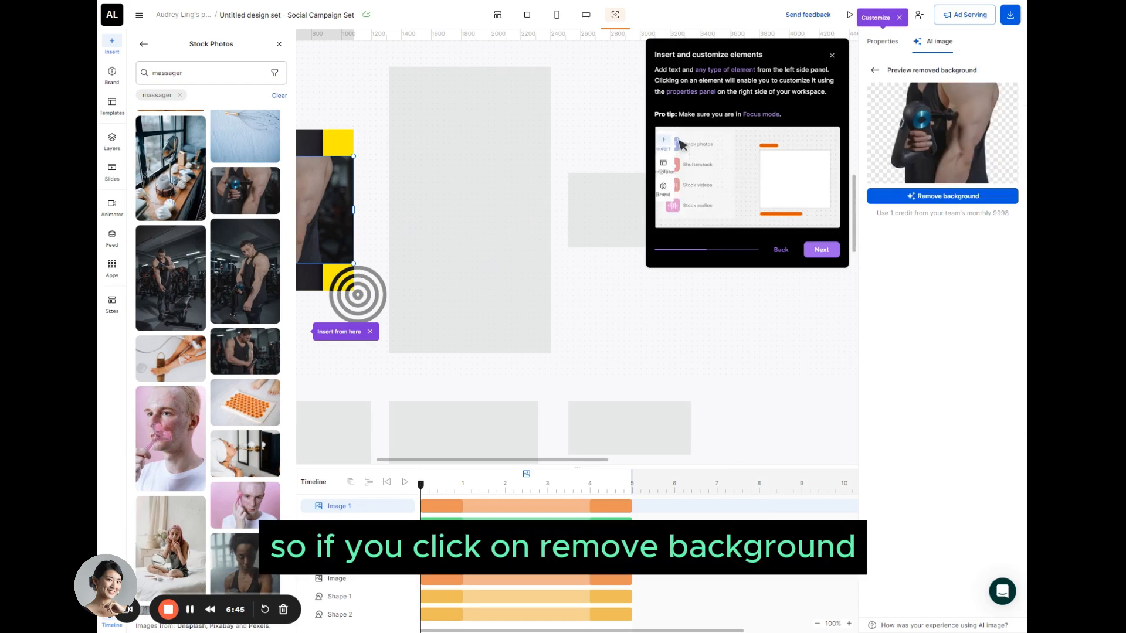
click(947, 197)
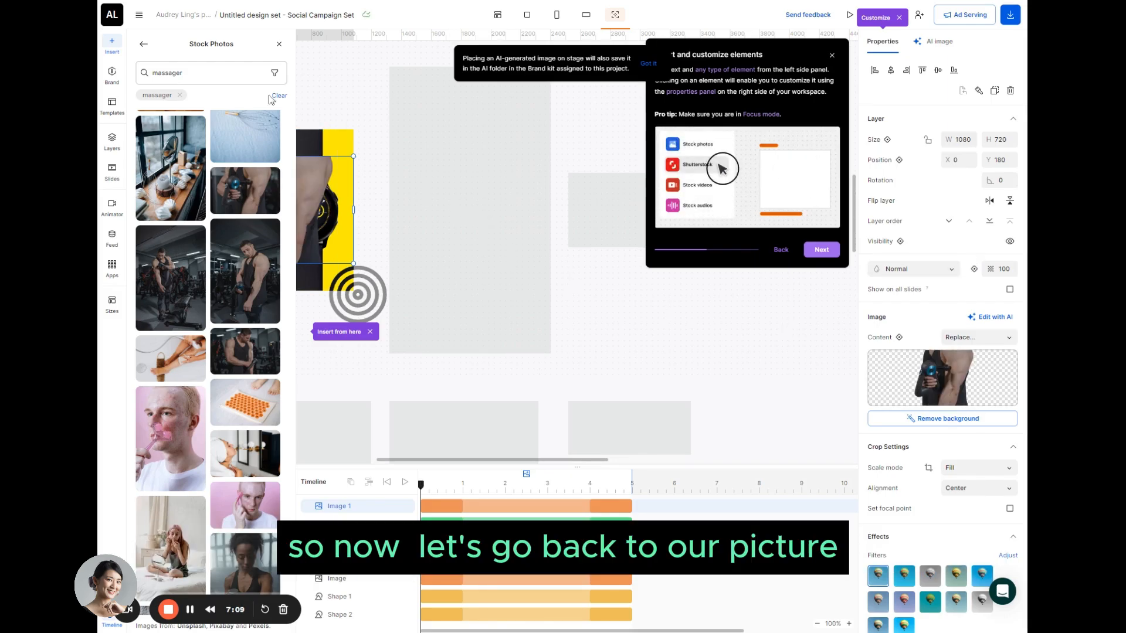
click(280, 44)
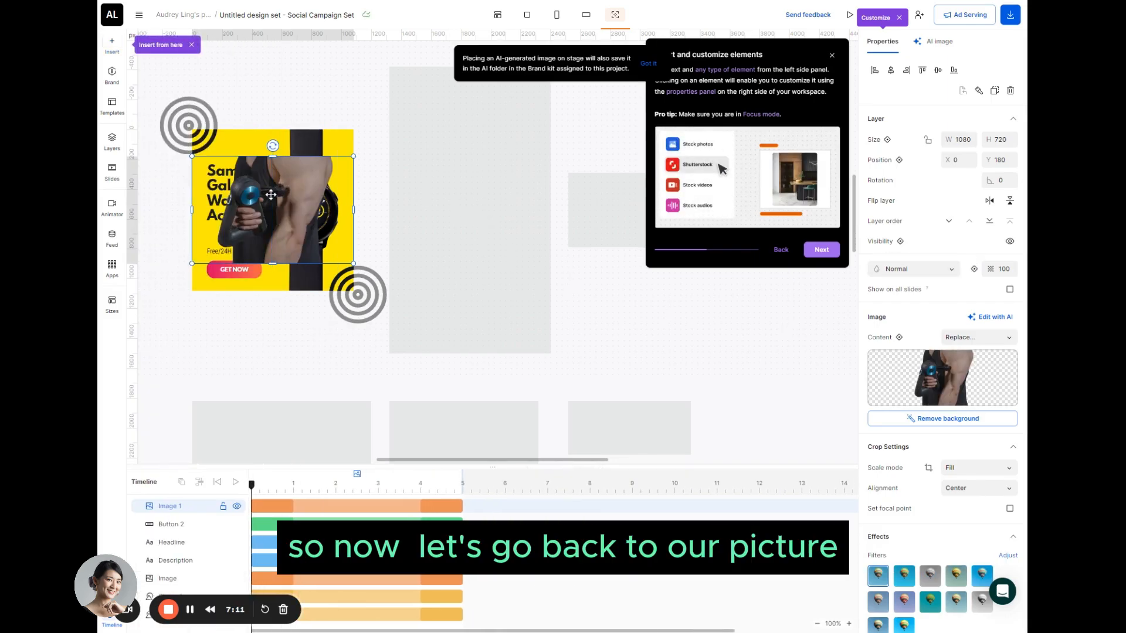
Step: Resize the massage-gun cutout to about 1178 × 1080 and move it over the square layout's right part, at about X 714, Y -25
drag(276, 191, 314, 214)
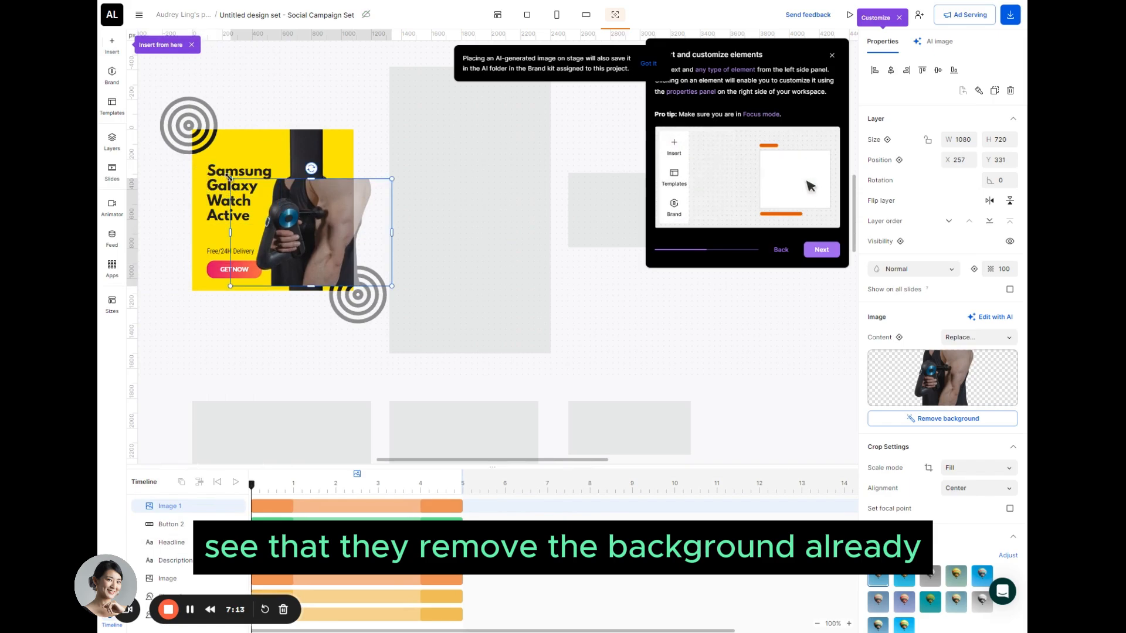
drag(229, 177, 291, 206)
drag(358, 220, 327, 153)
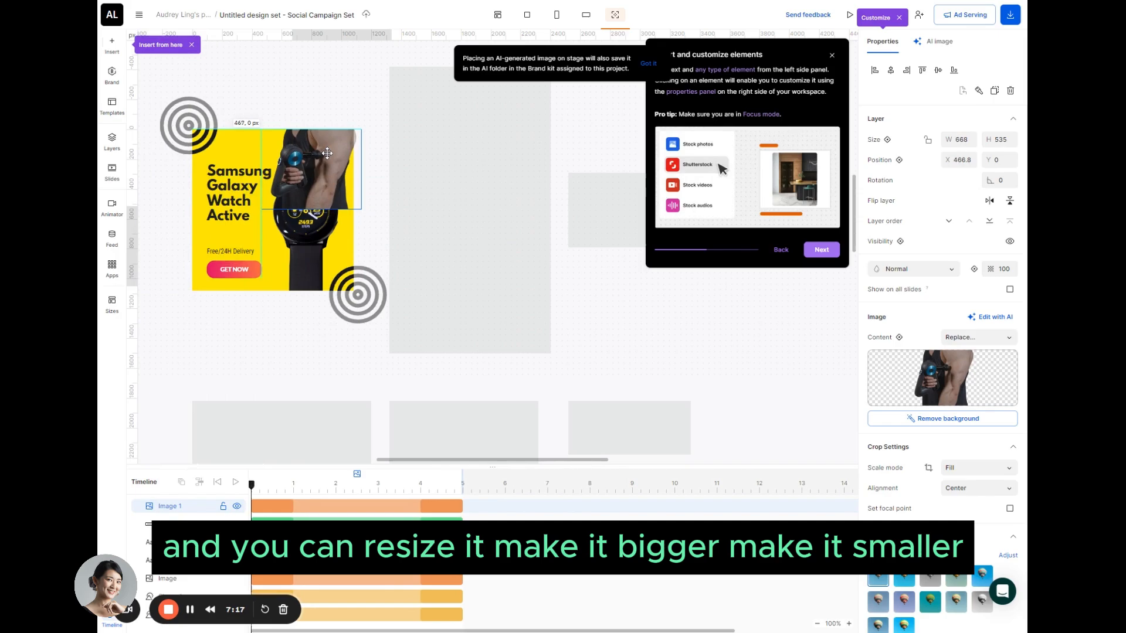
drag(261, 210, 185, 291)
drag(263, 238, 366, 233)
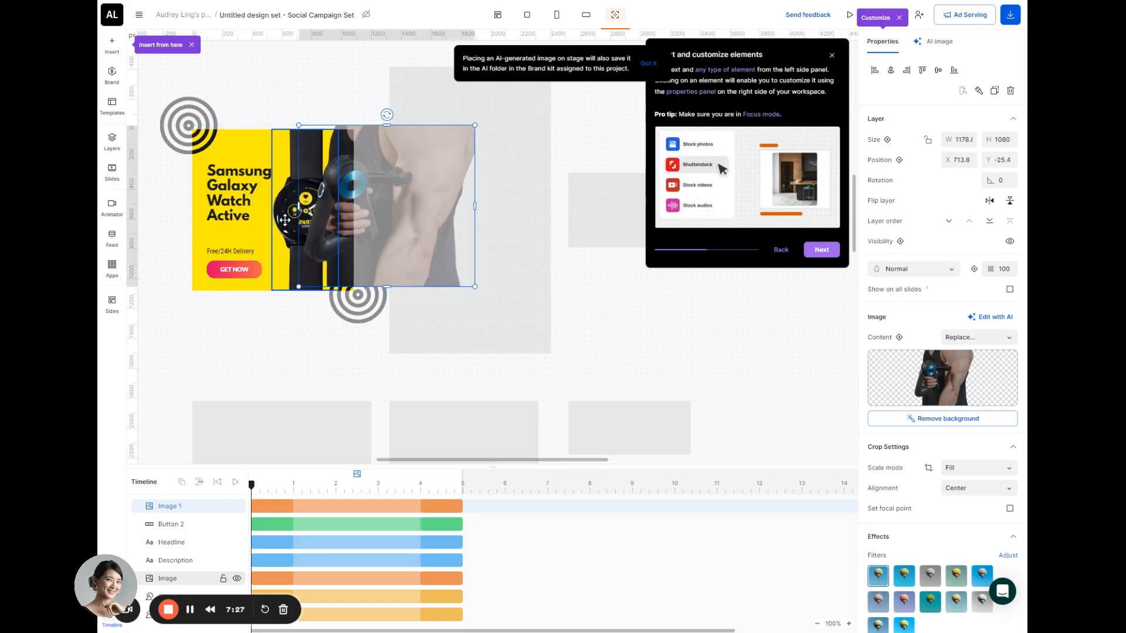
Step: Delete the watch image and move the massage-gun cutout to X 415, Y 0
click(285, 220)
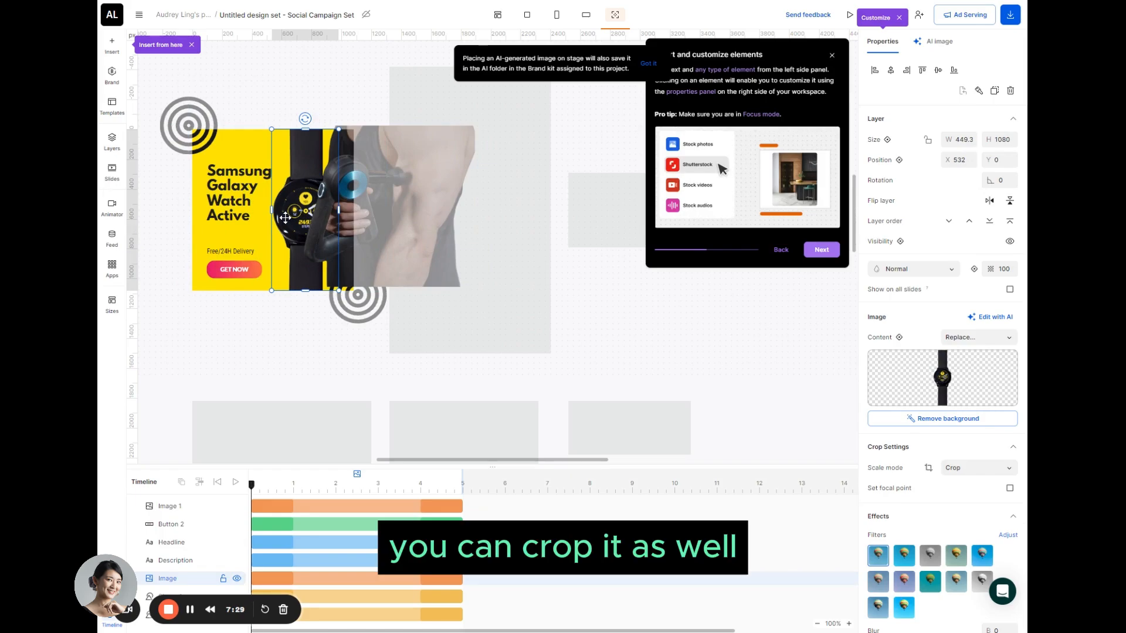
key(Delete)
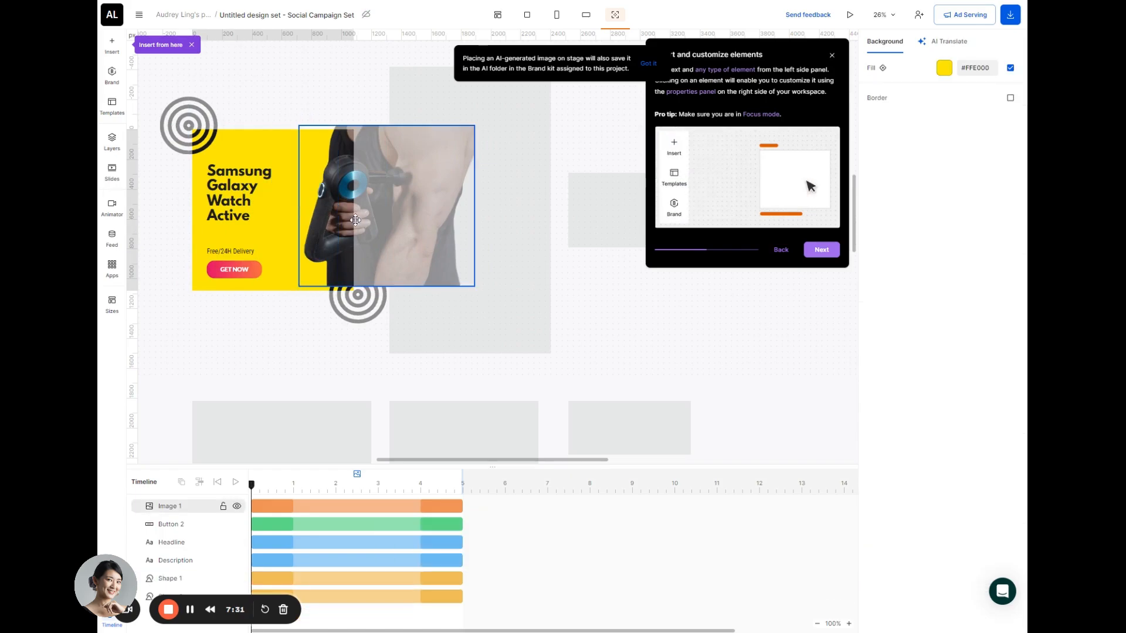
drag(333, 231, 288, 234)
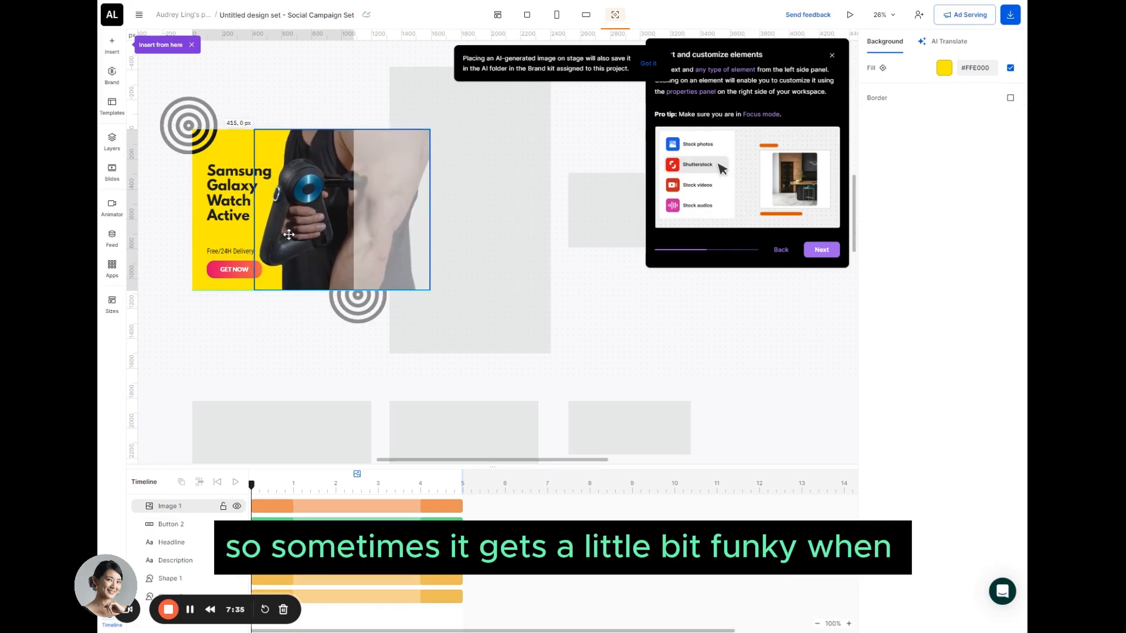
Step: Crop the massage-gun cutout to about 786 × 1080 and shift it away from the headline so it overhangs the layout's right edge
click(347, 236)
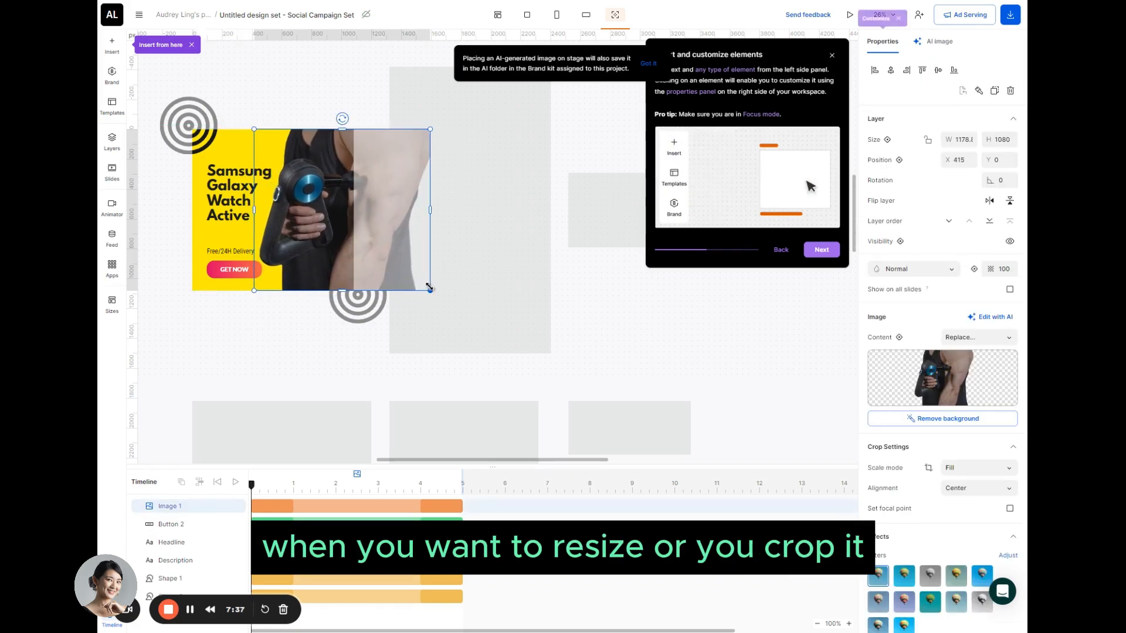
drag(430, 290, 370, 289)
drag(296, 245, 352, 249)
double_click(320, 248)
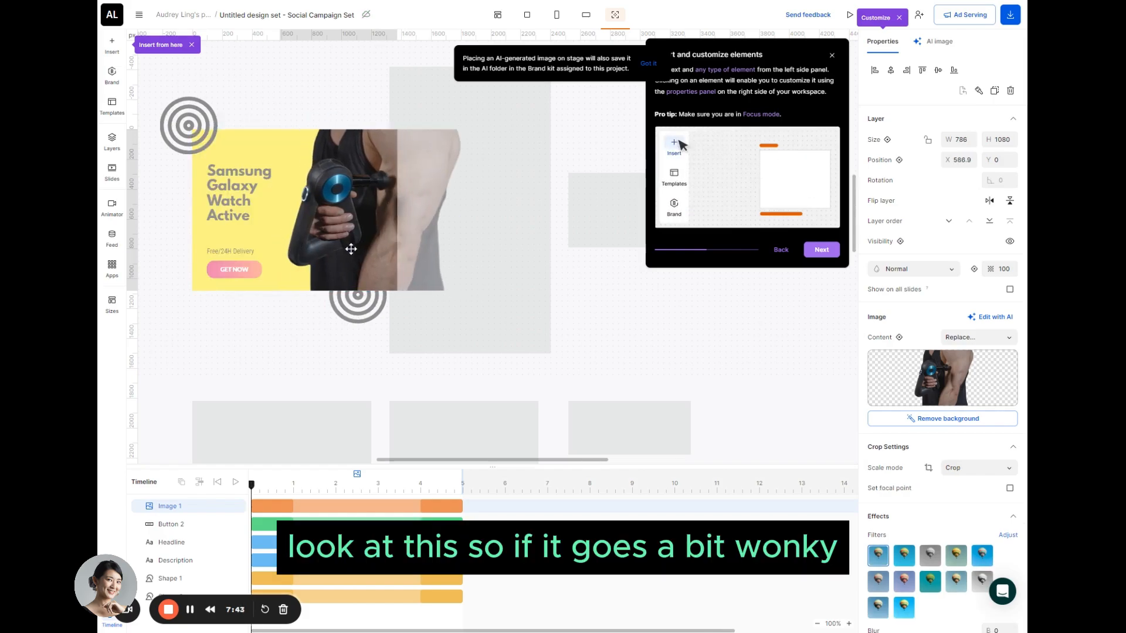
click(276, 343)
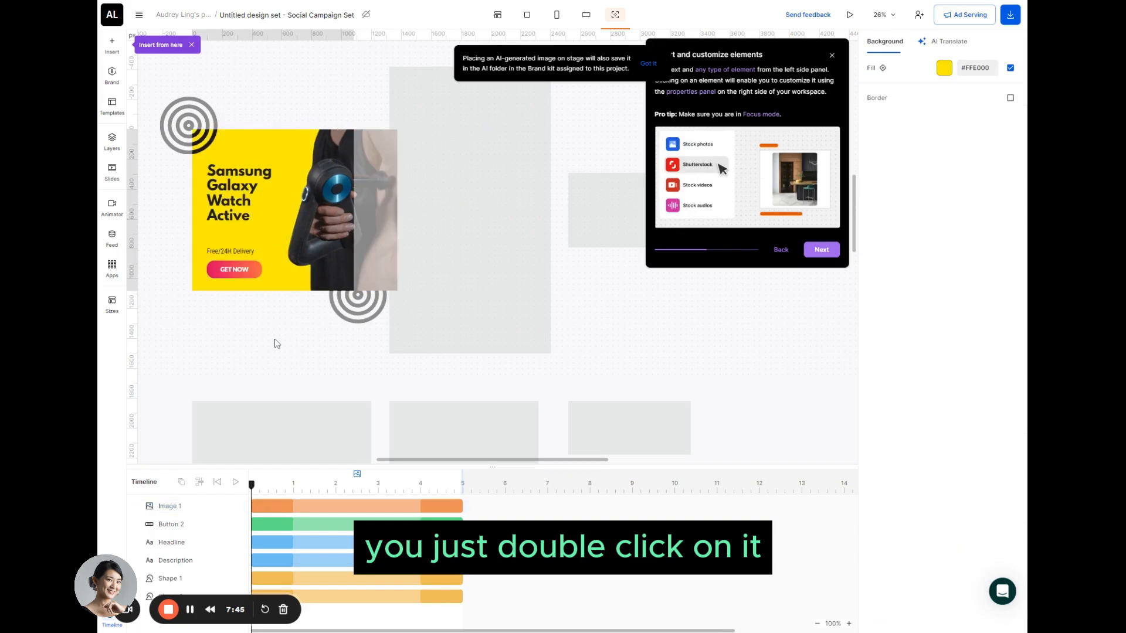
Step: Move the massage-gun cutout on the square layout to X 428, Y 0 and advance the onboarding guide to animations and slides
click(323, 252)
mouse_move(323, 252)
mouse_down()
mouse_move(285, 252)
mouse_move(301, 252)
mouse_up()
click(294, 329)
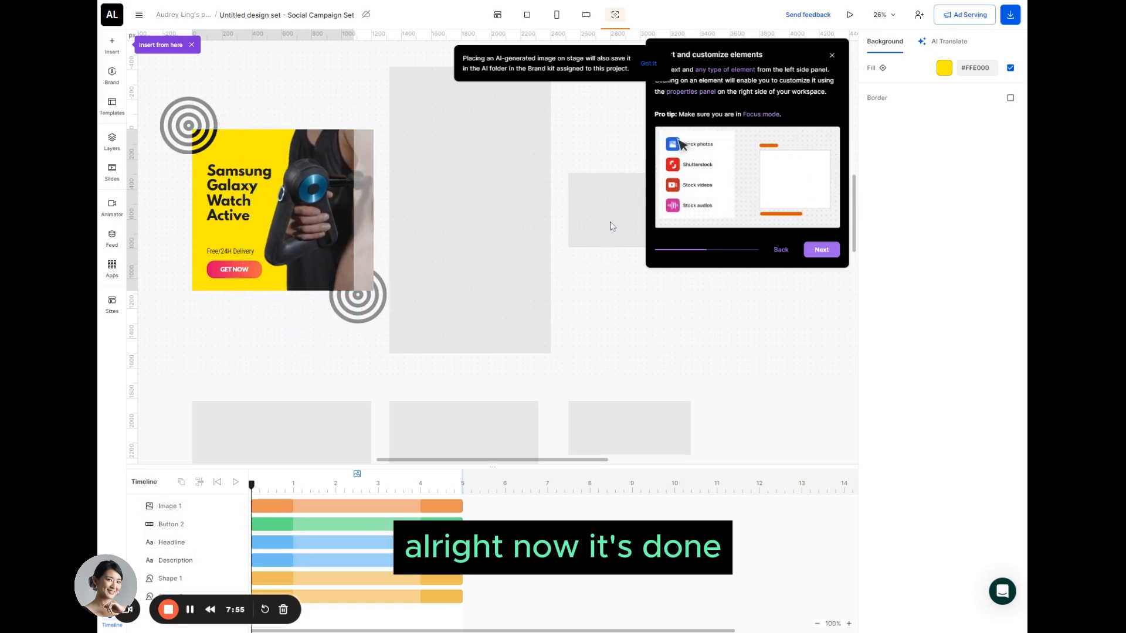
click(824, 249)
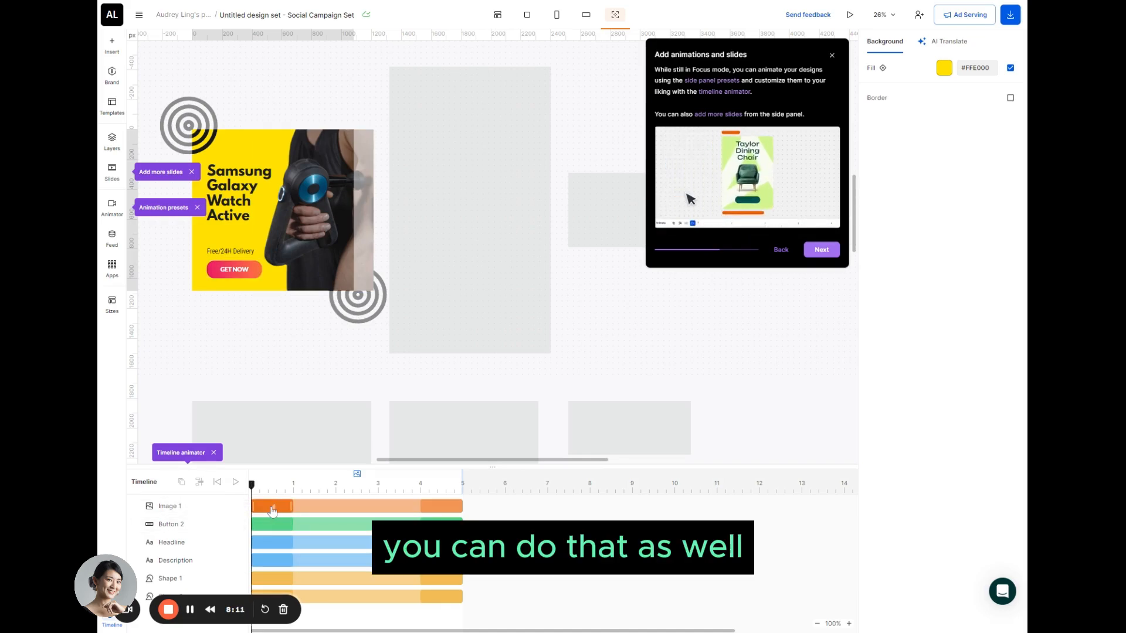
Step: Try the Slit, Step and Fly build-in animations on the massage-gun image and settle on Basic
click(270, 507)
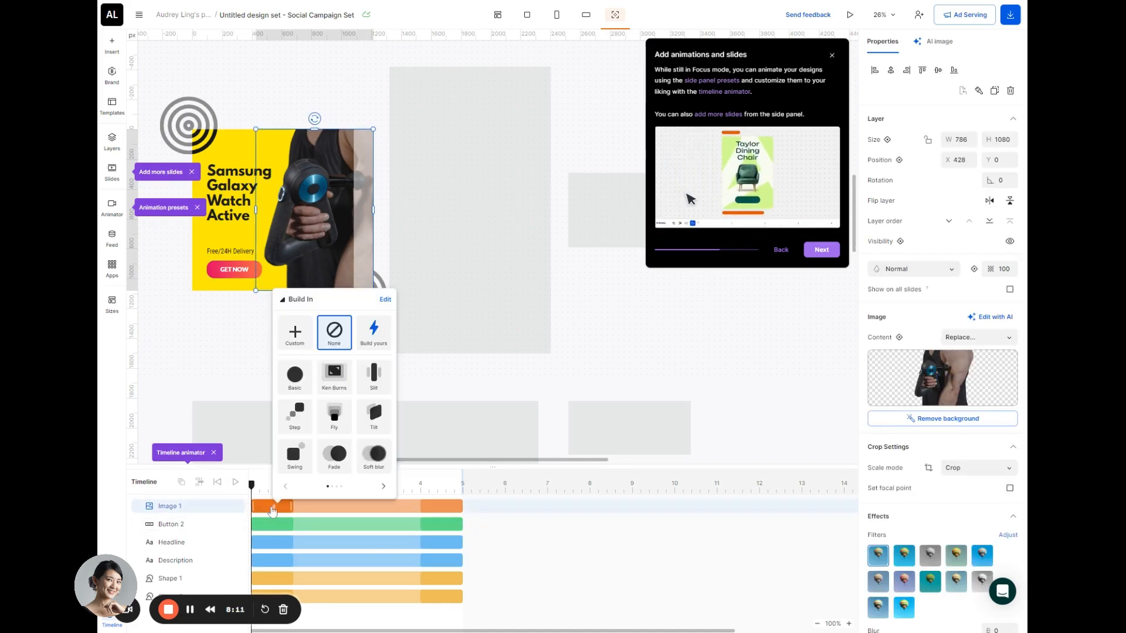
click(183, 408)
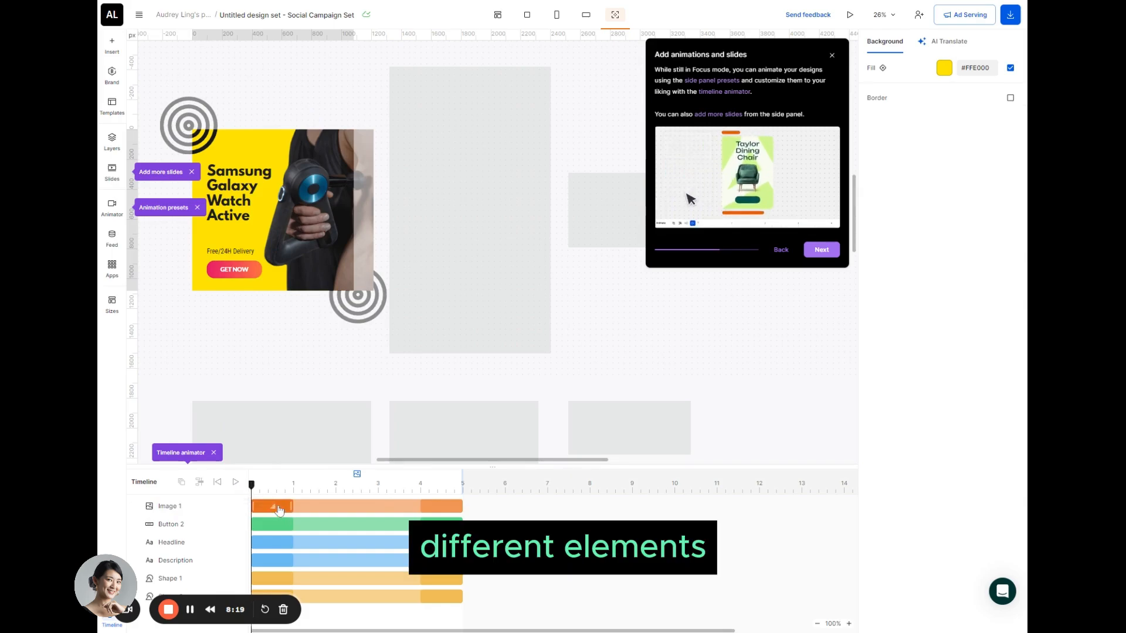
click(277, 506)
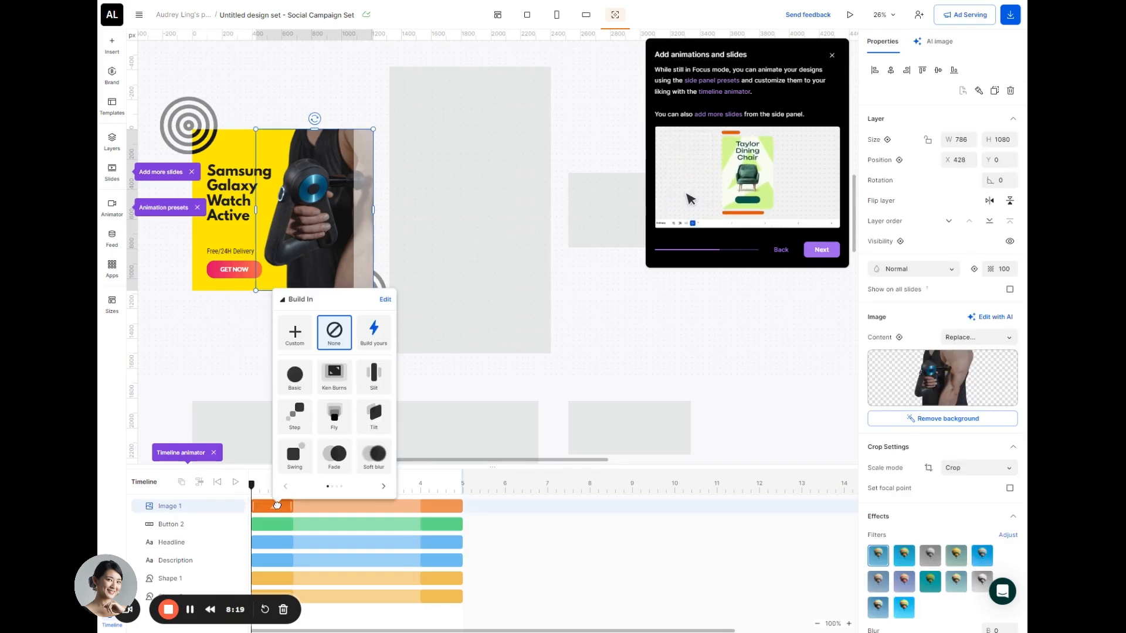
click(373, 377)
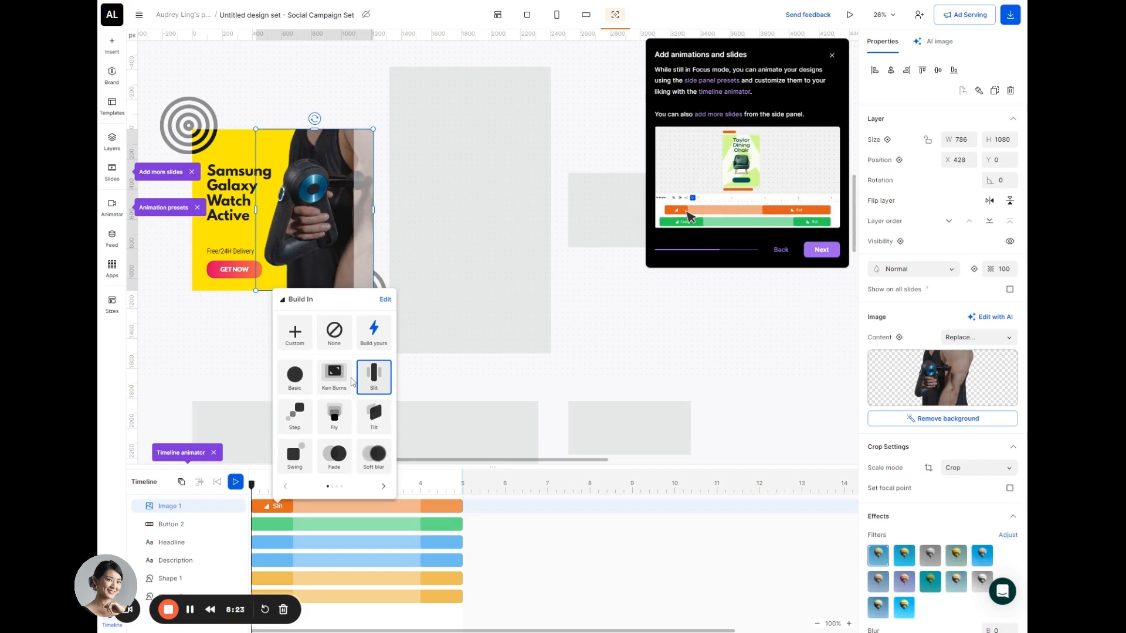
click(309, 415)
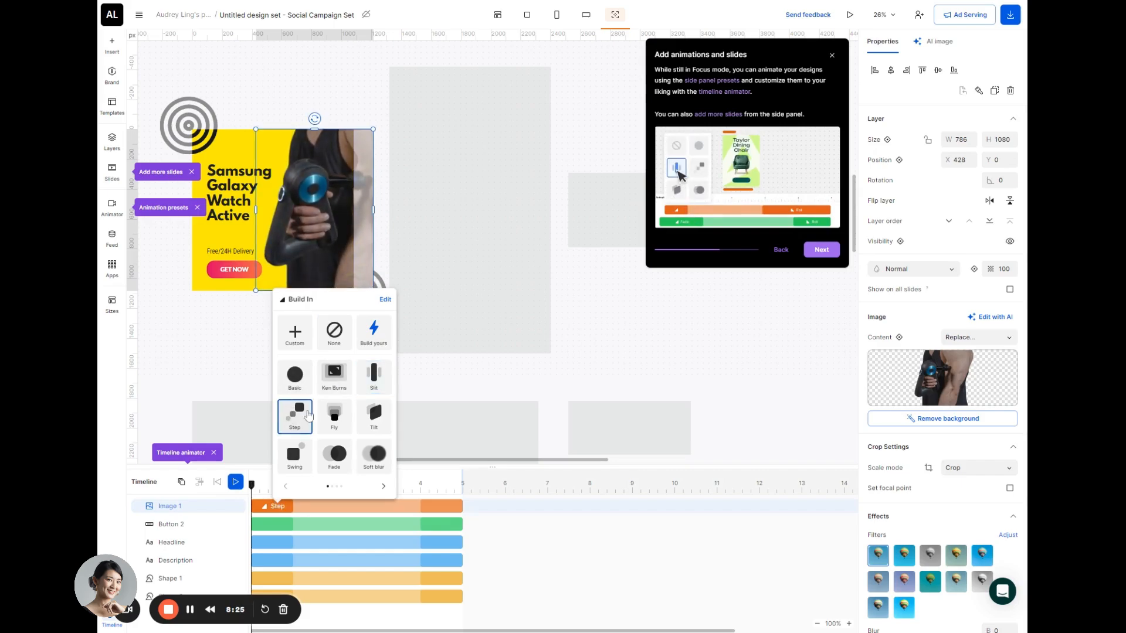
click(336, 420)
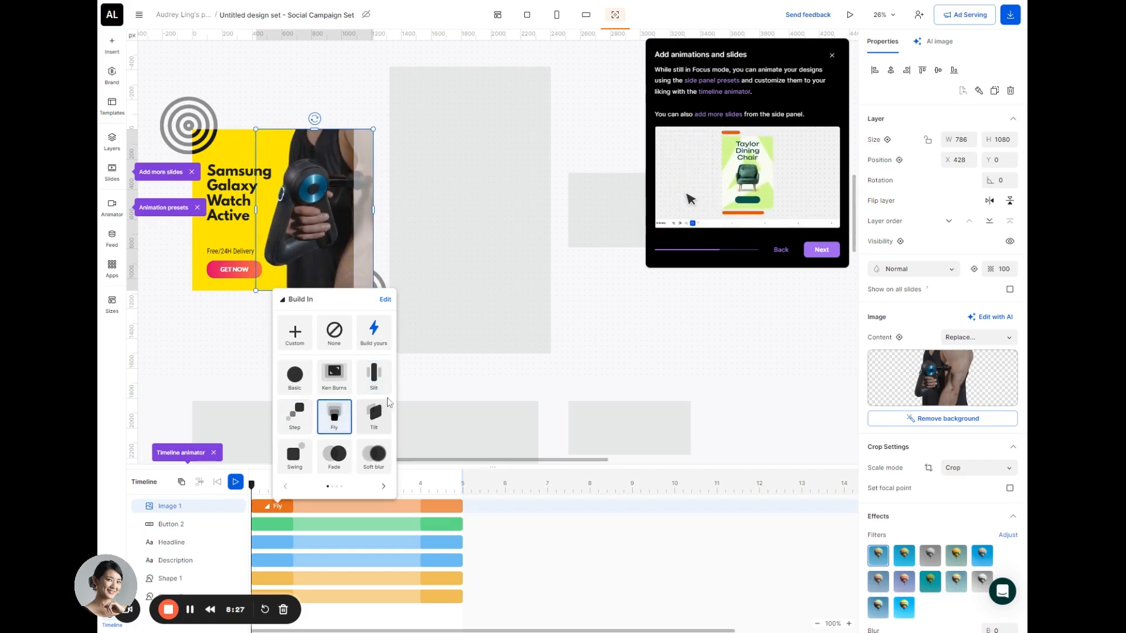
click(297, 374)
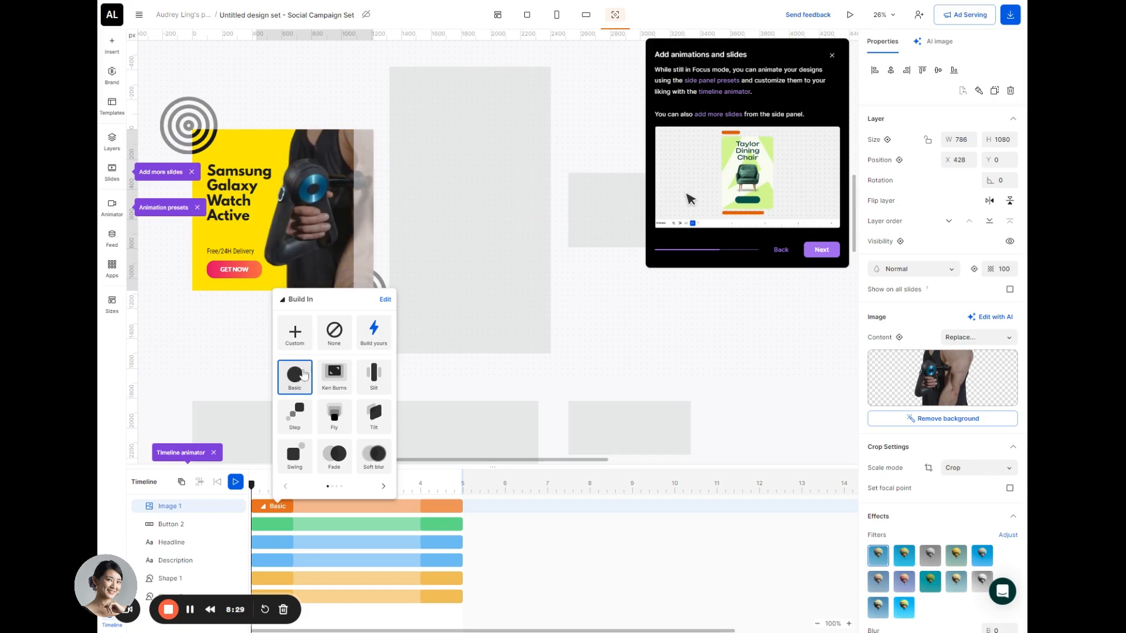
Step: Try the Step, Swing and Soft blur build-in animations on the GET NOW button and settle on Tilt
click(277, 522)
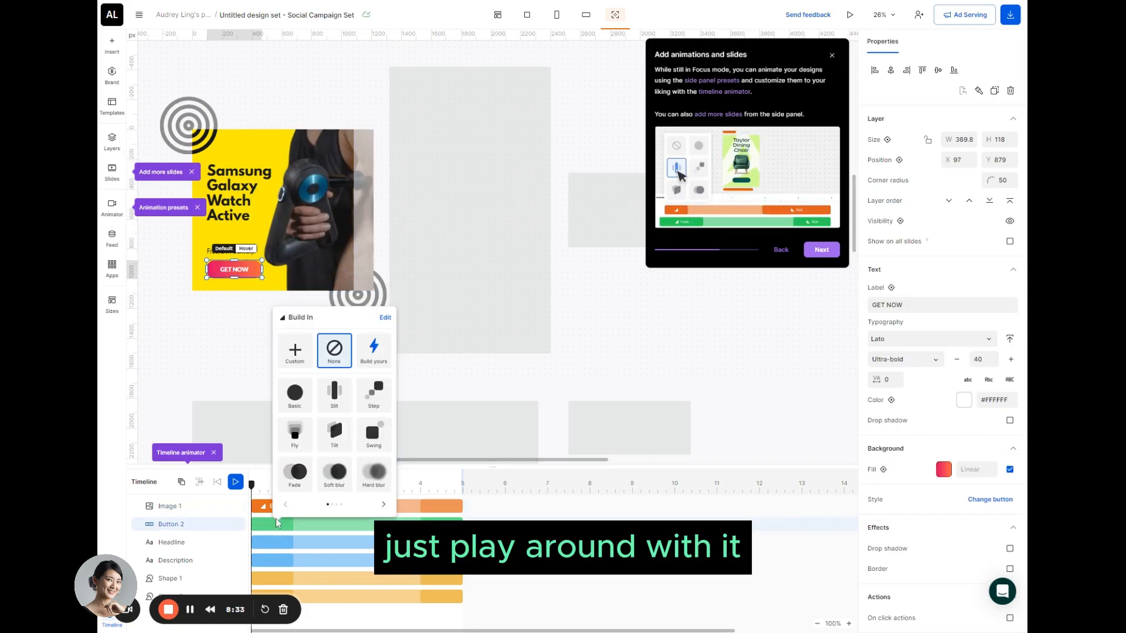
click(376, 396)
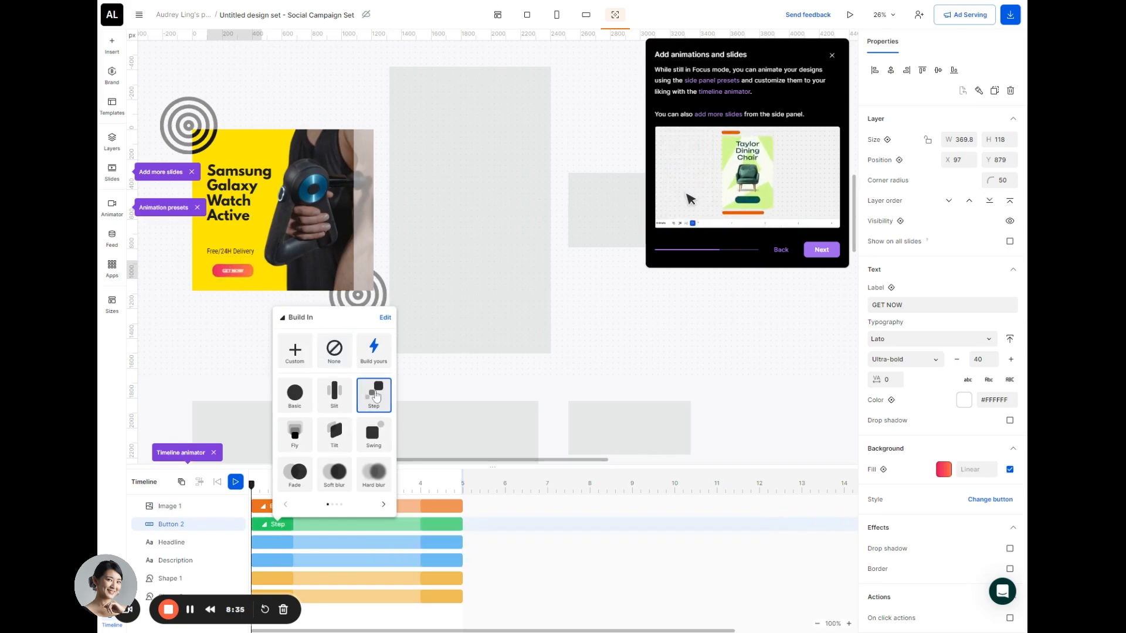
click(378, 432)
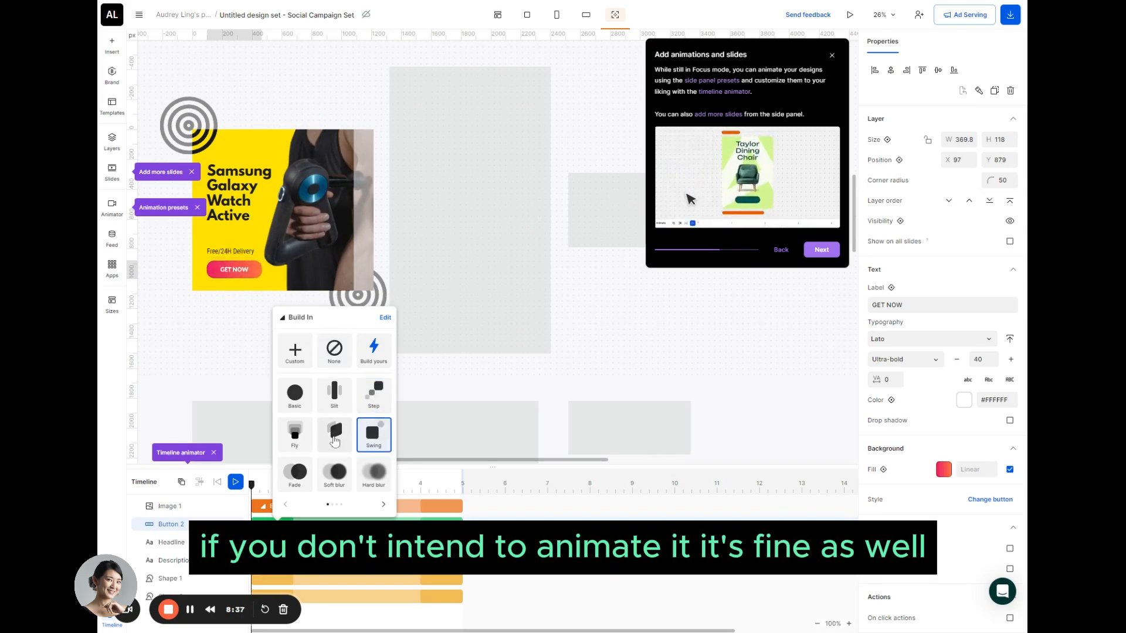
click(335, 437)
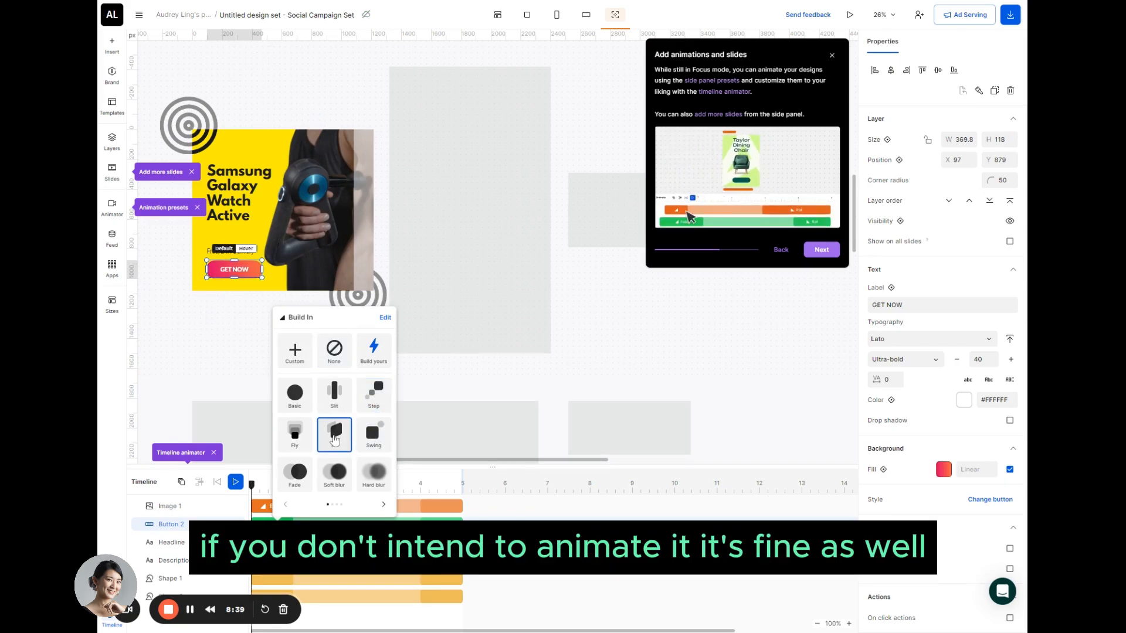
click(341, 476)
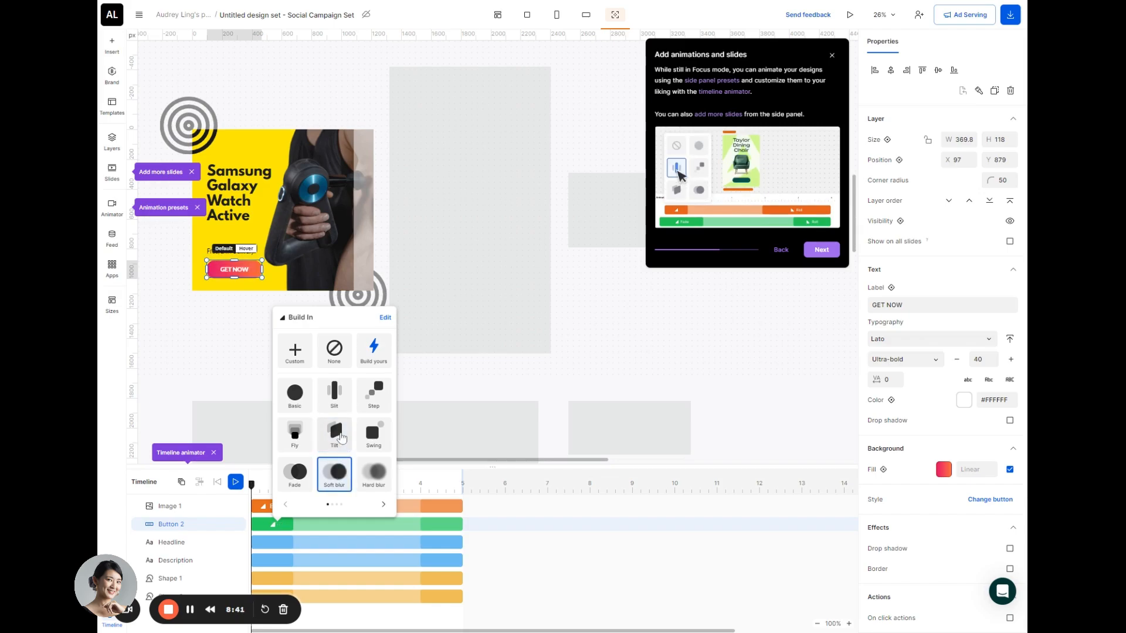
click(342, 437)
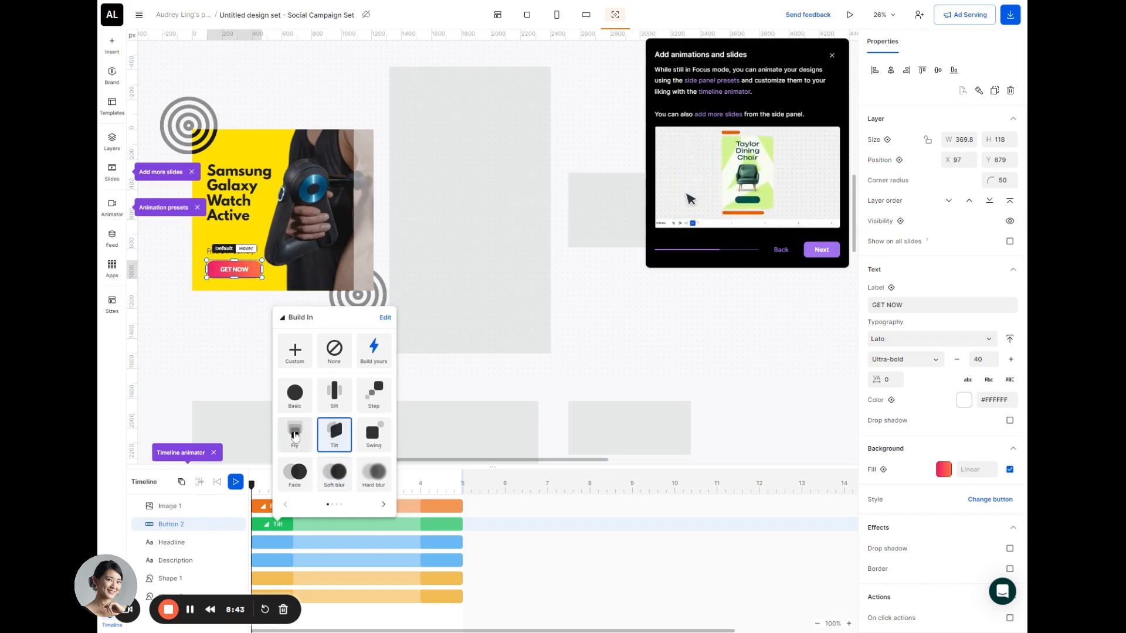
Step: Deselect the button and preview the square layout's slide animation, stopping the playback
click(250, 453)
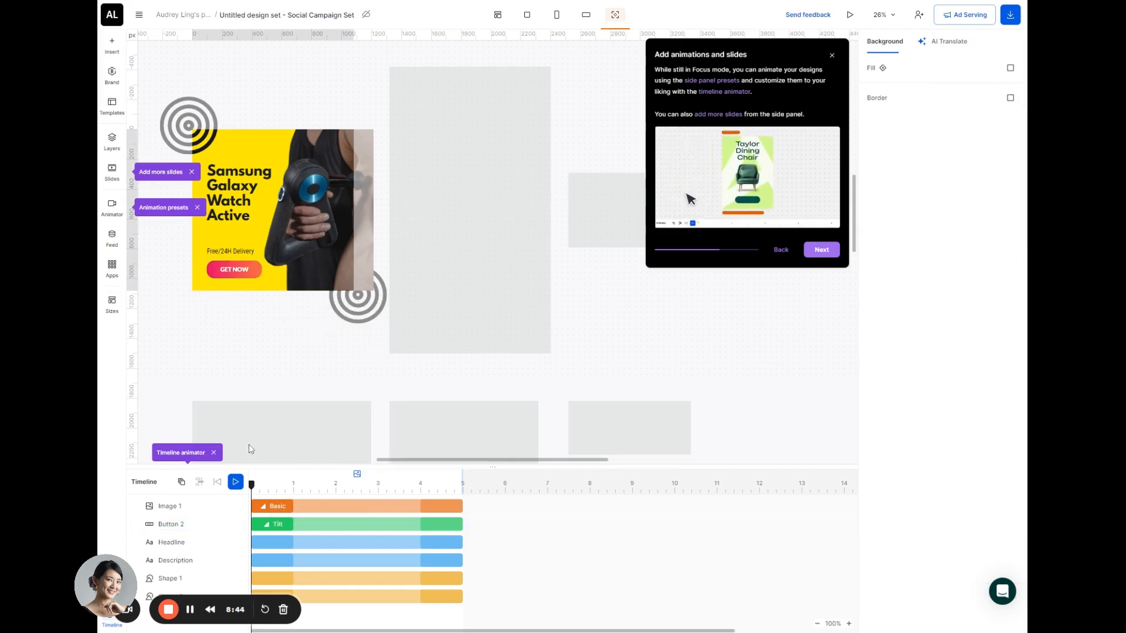
click(235, 482)
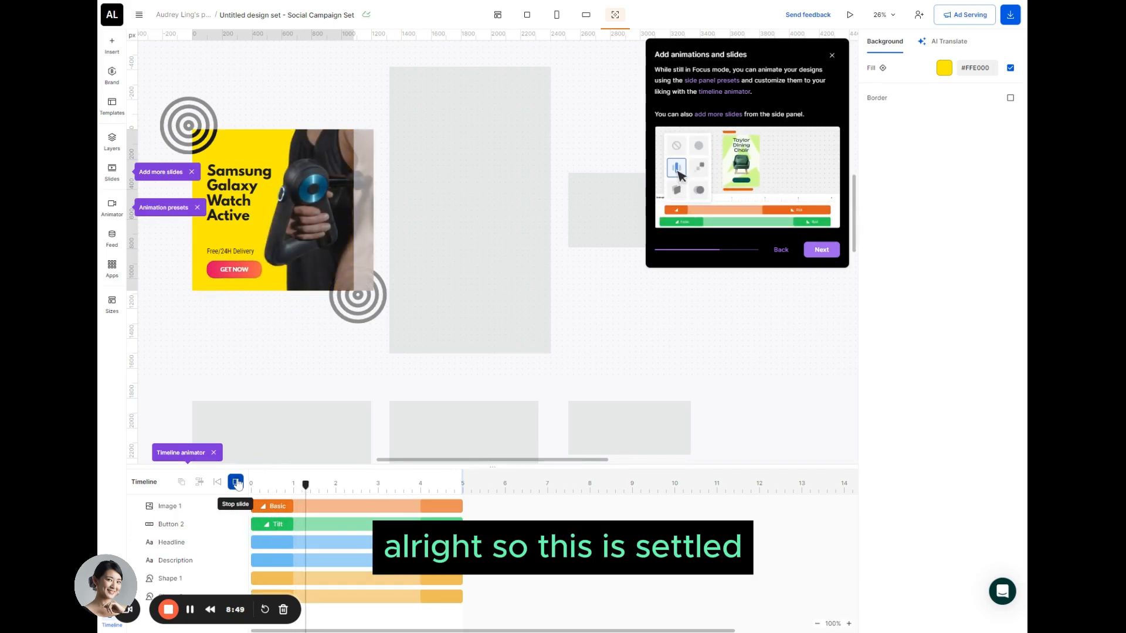
click(236, 482)
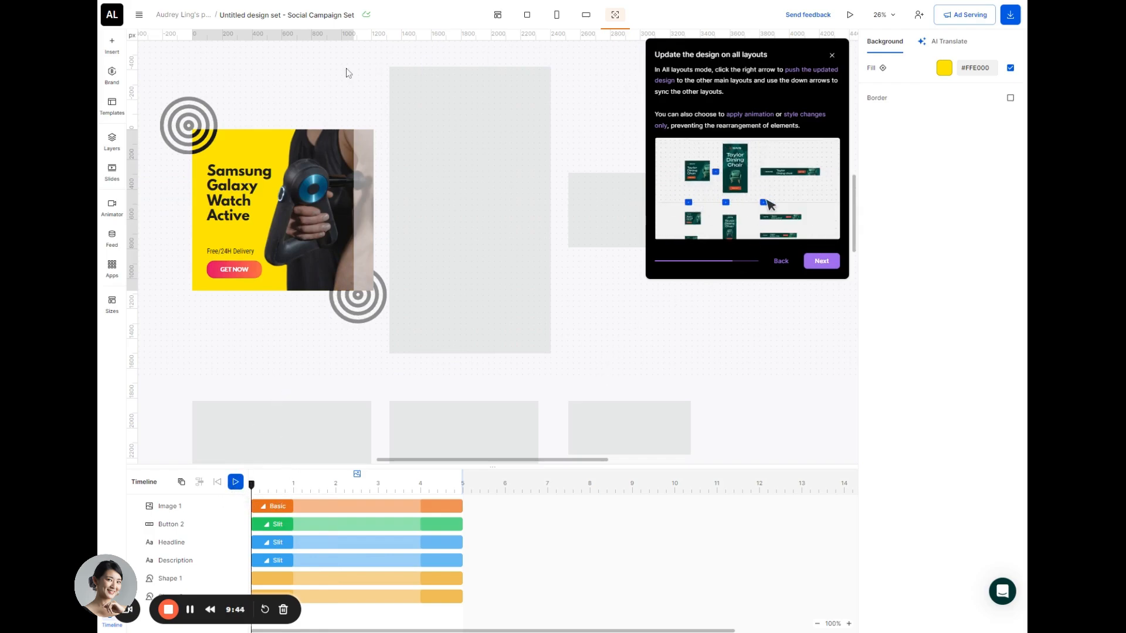
Step: Leave Focus mode and show the square layouts with the smaller square sizes below the main one
click(496, 16)
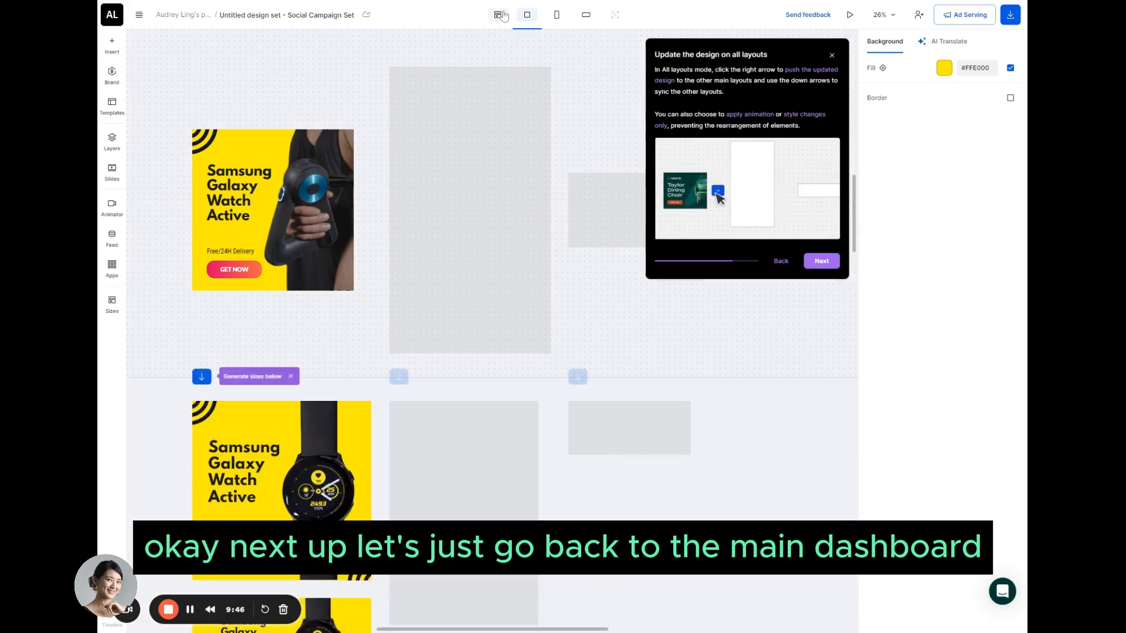
scroll(193, 317, down, 3)
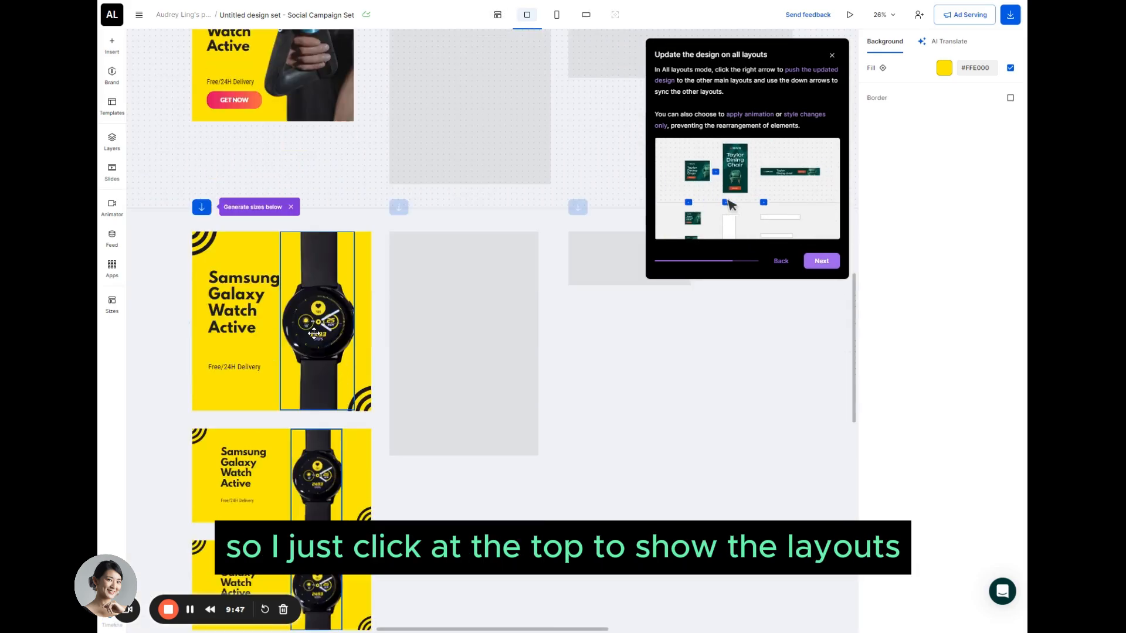
scroll(193, 317, up, 2)
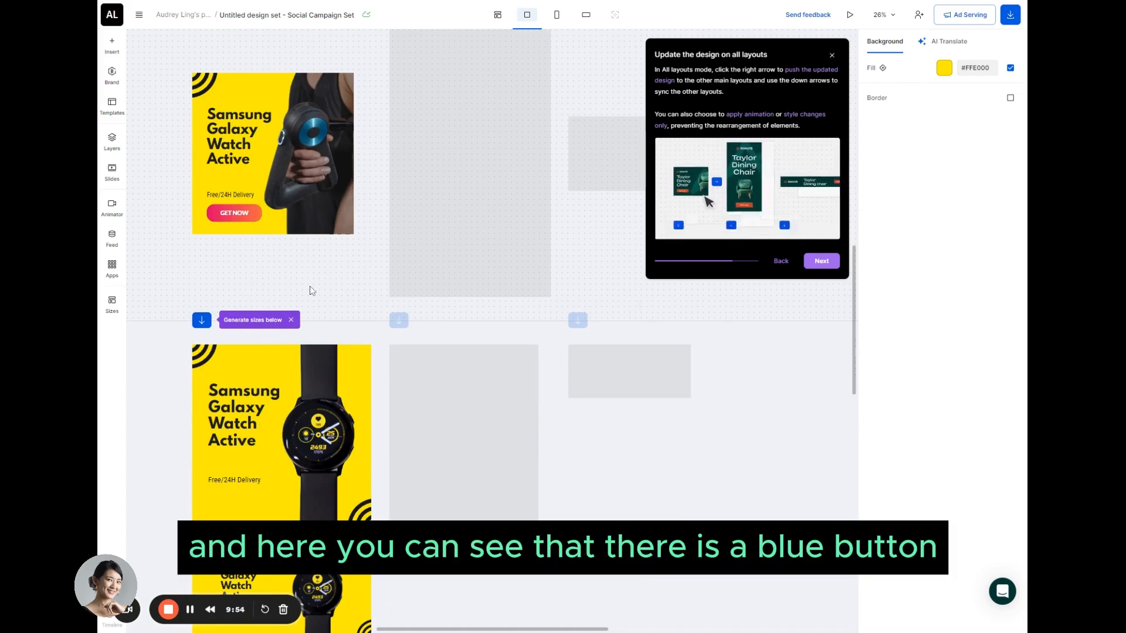
click(202, 320)
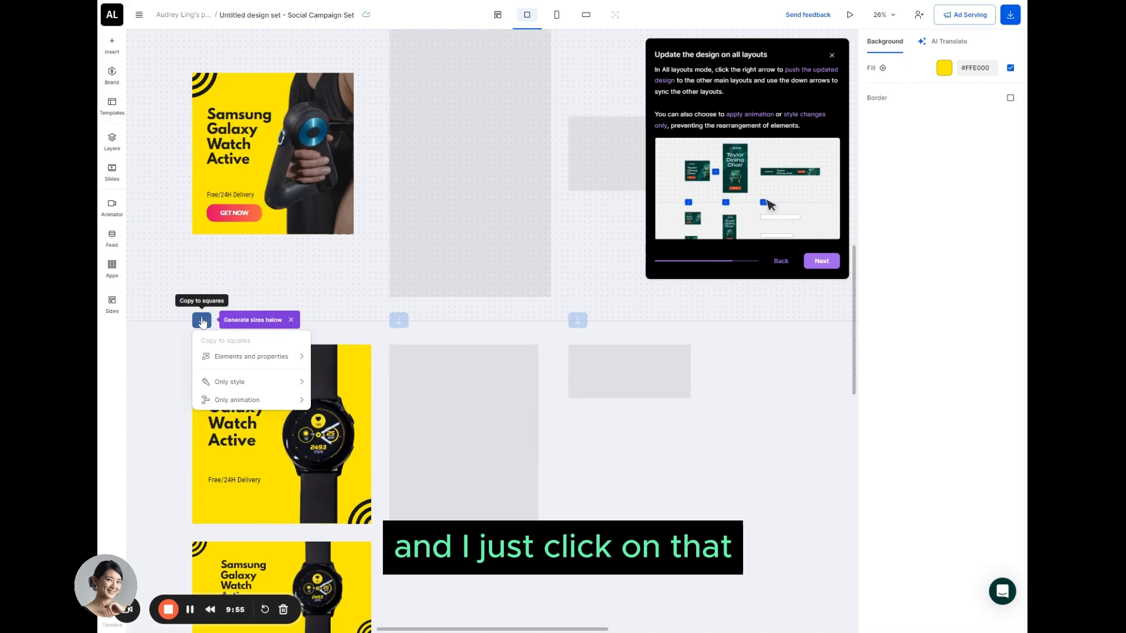
scroll(234, 297, down, 1)
mouse_move(206, 297)
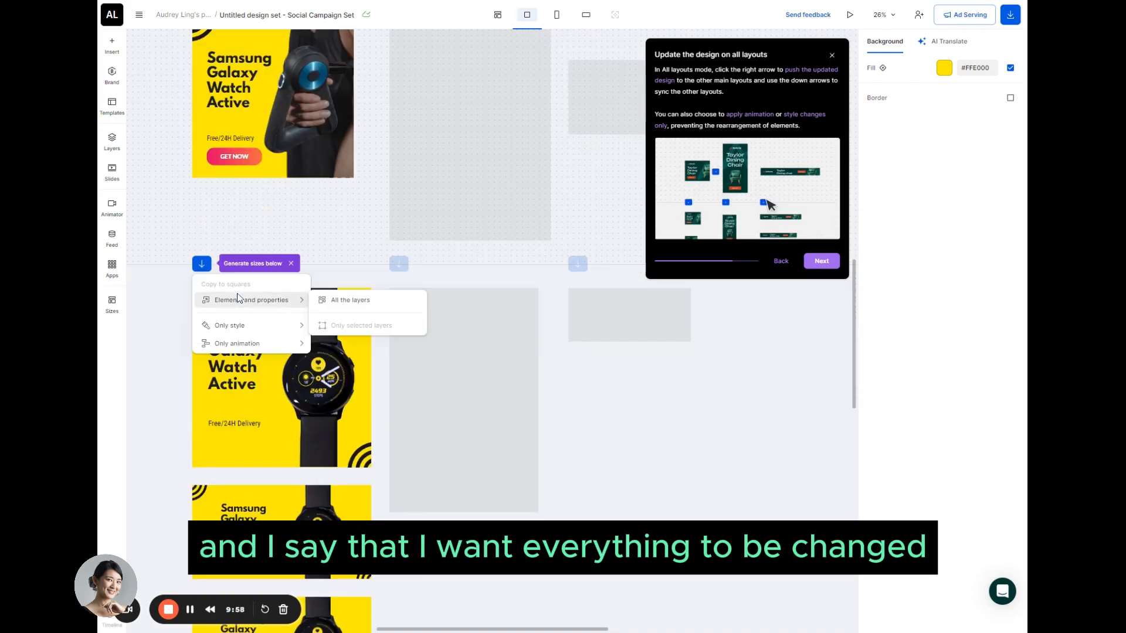
click(286, 251)
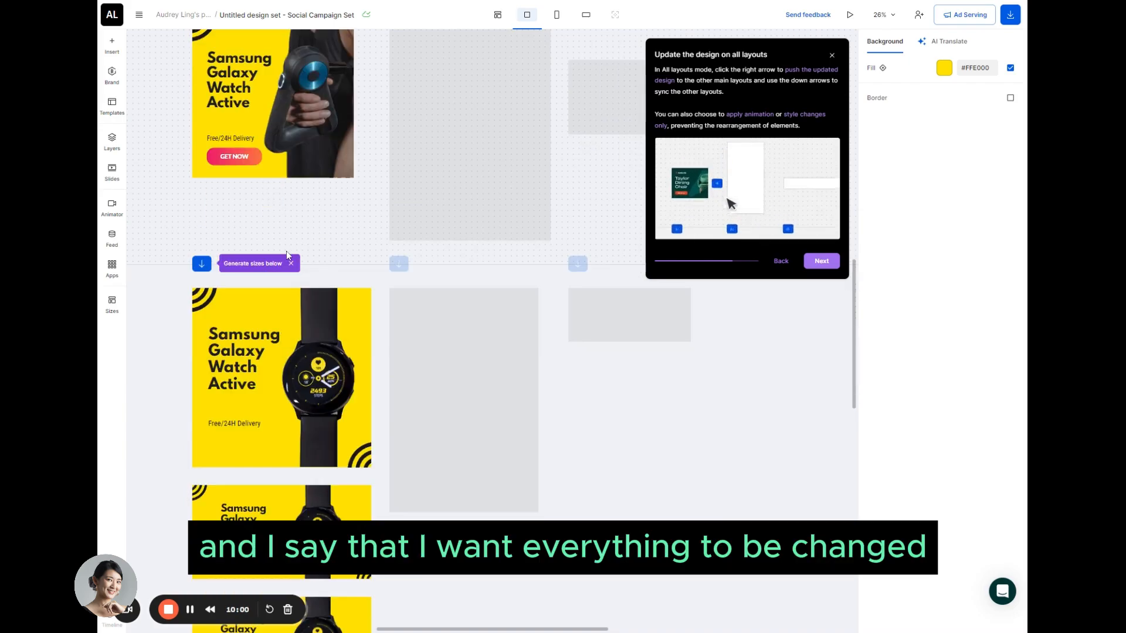
Step: Copy the elements and properties of all layers from the main square layout to the square sizes below
scroll(286, 251, down, 1)
scroll(286, 253, down, 1)
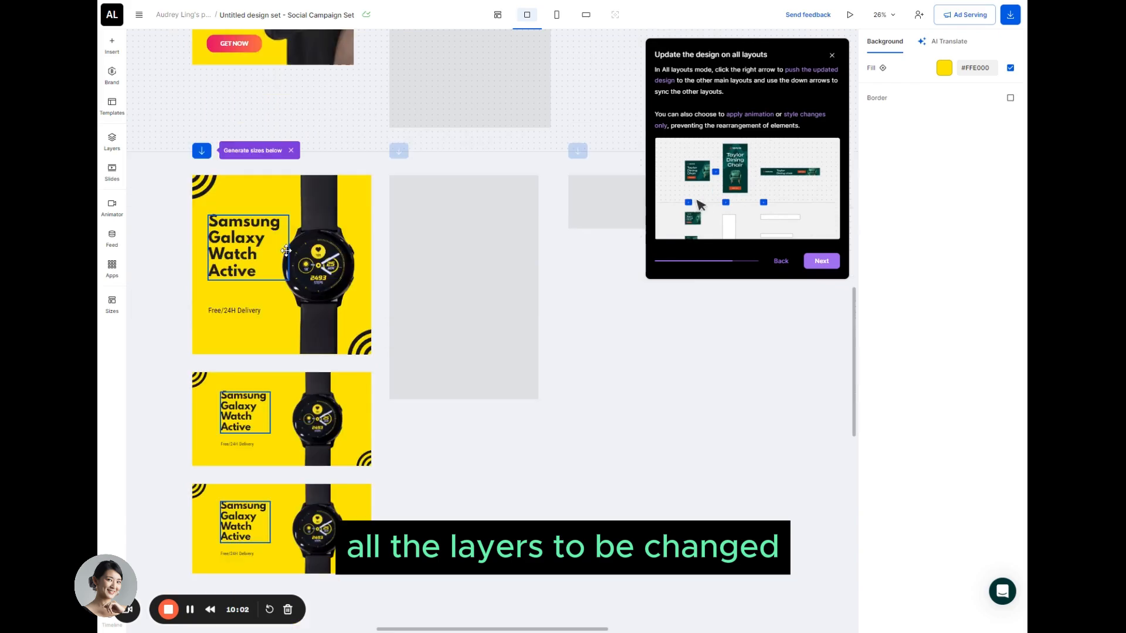
click(193, 176)
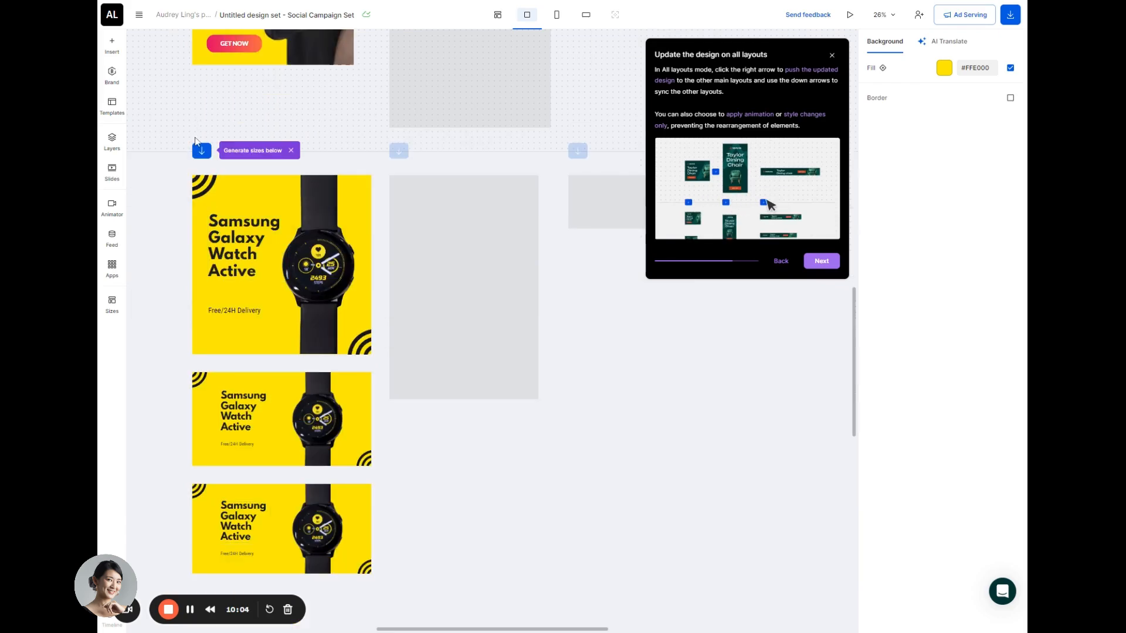
click(203, 151)
mouse_move(244, 189)
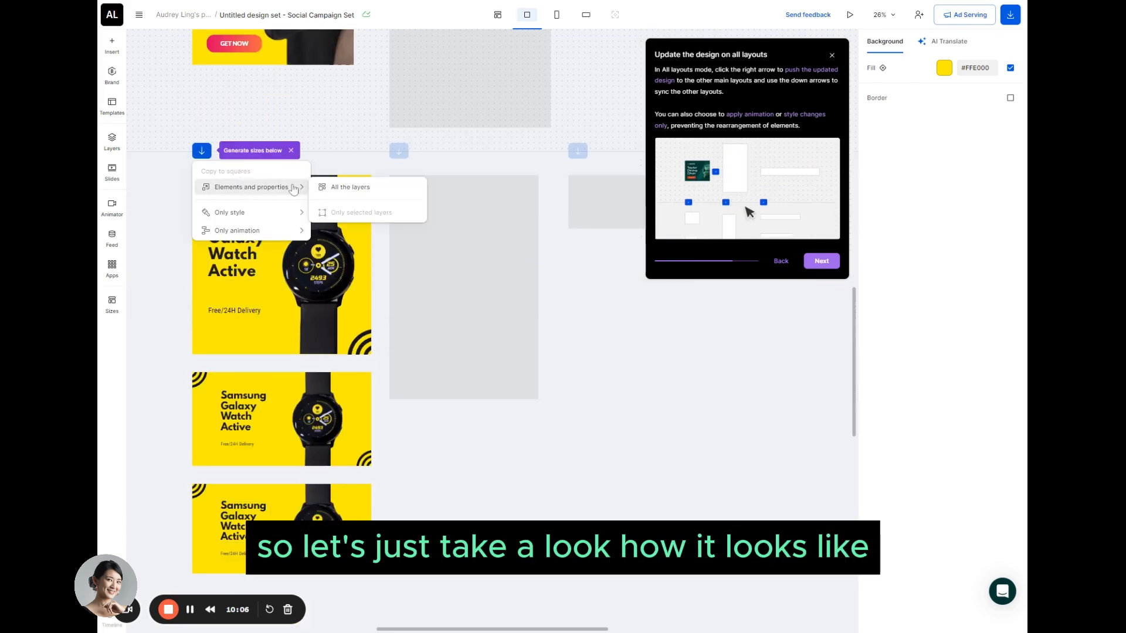
click(351, 187)
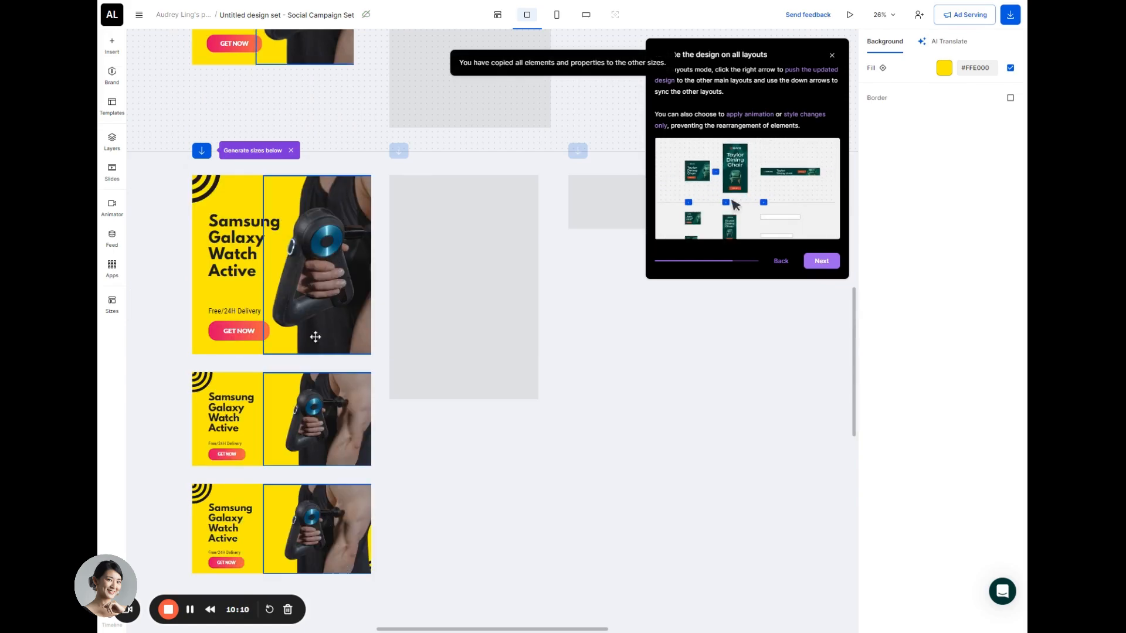
Step: Check the vertical layouts on their own and switch the canvas to show all layouts together
scroll(399, 446, up, 5)
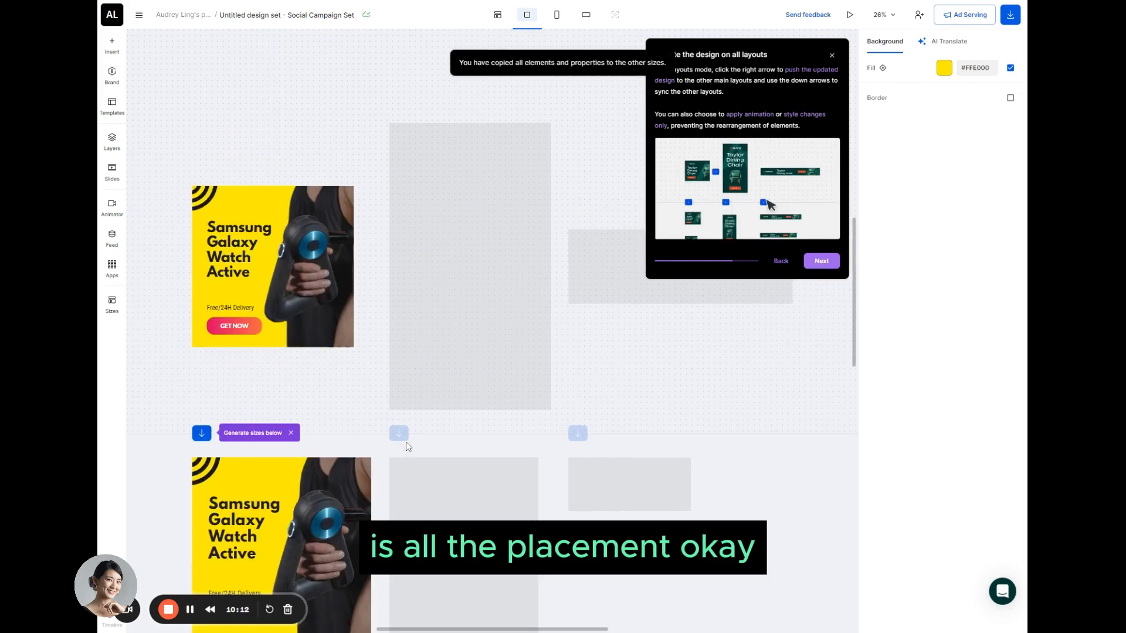
click(563, 15)
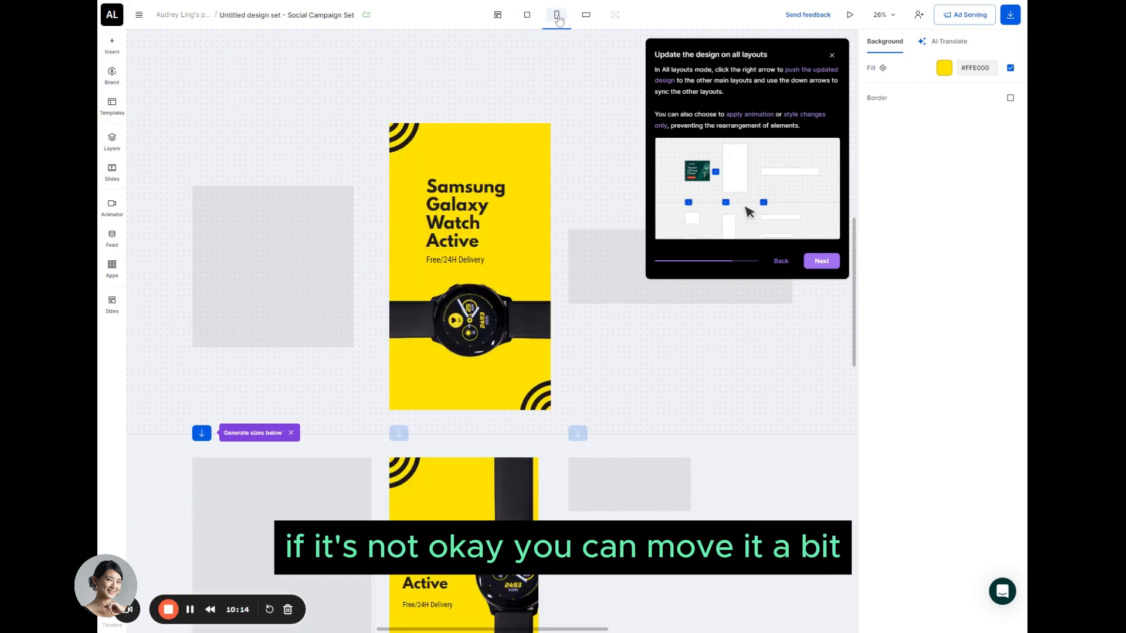
click(497, 15)
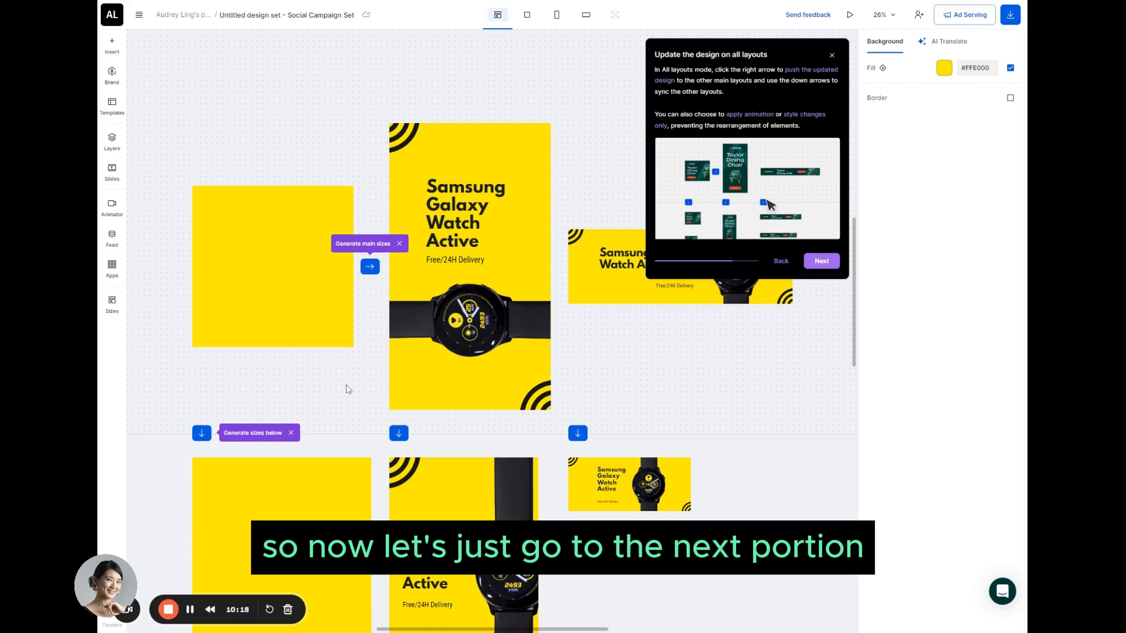
scroll(348, 389, up, 1)
scroll(348, 389, down, 4)
scroll(348, 387, up, 4)
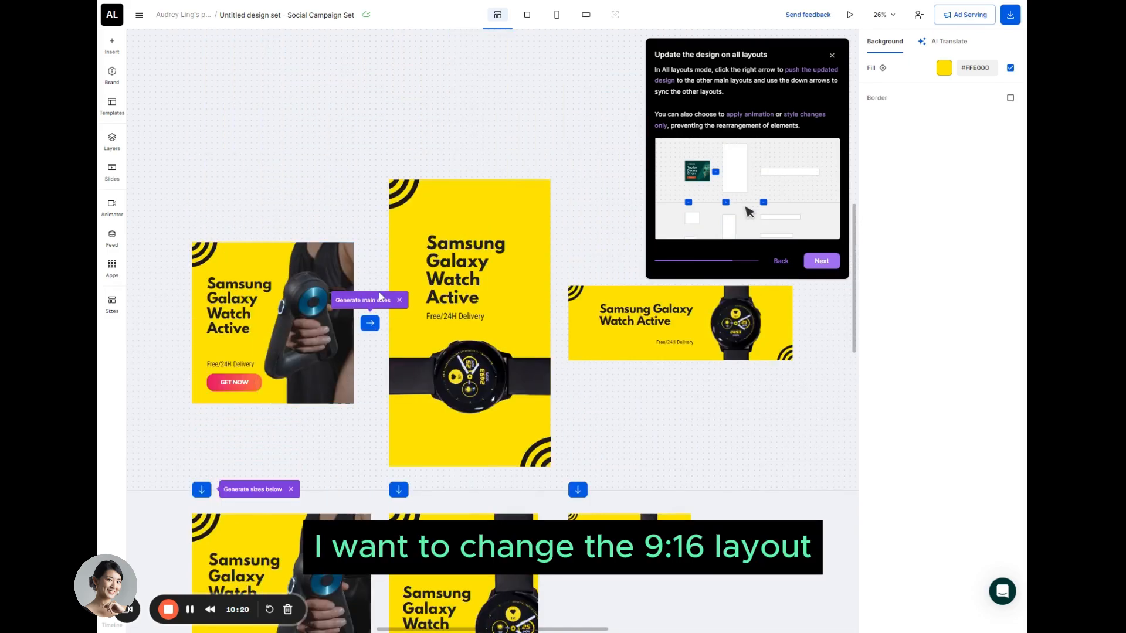
Step: Try copying the elements and properties of all layers from the square layout to the other main layouts, and undo the copy
click(369, 324)
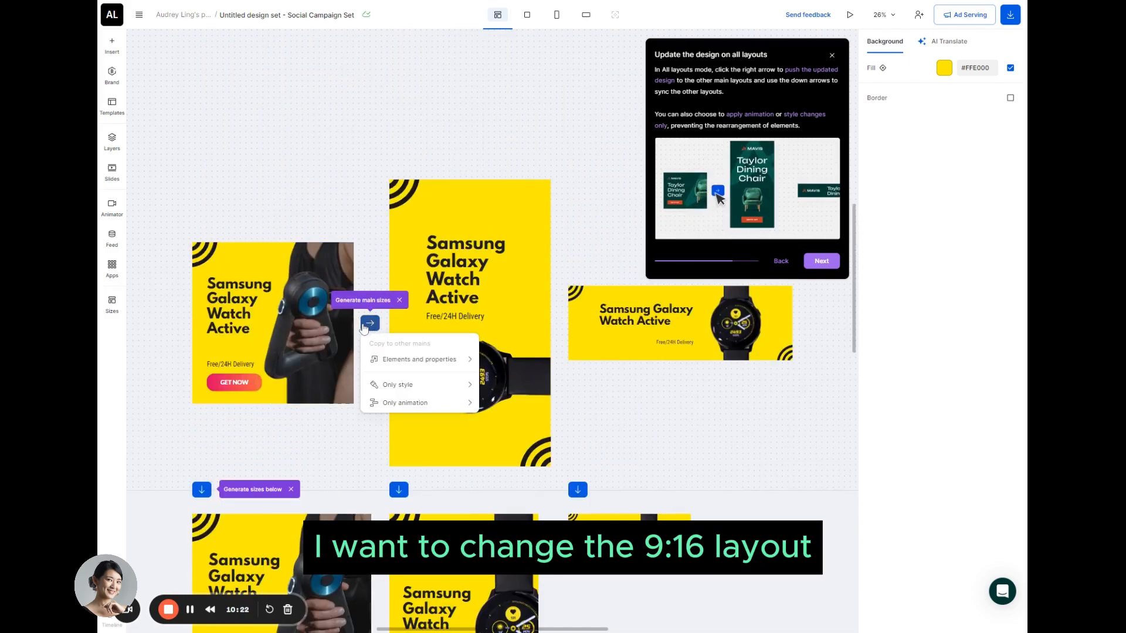
mouse_move(445, 359)
click(491, 362)
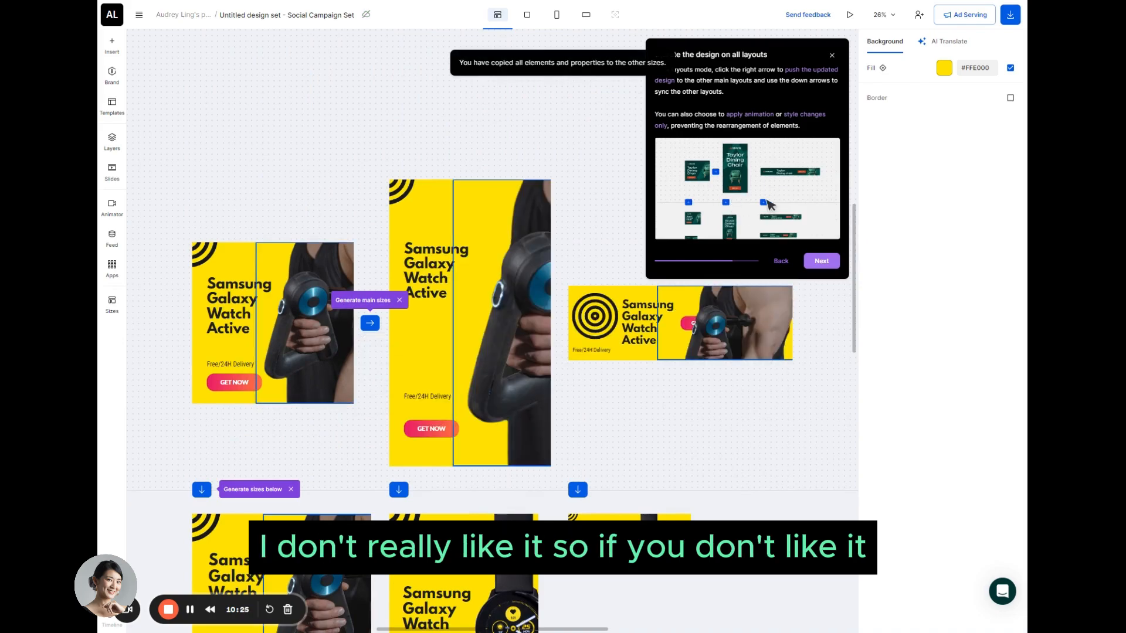
key(ctrl+z)
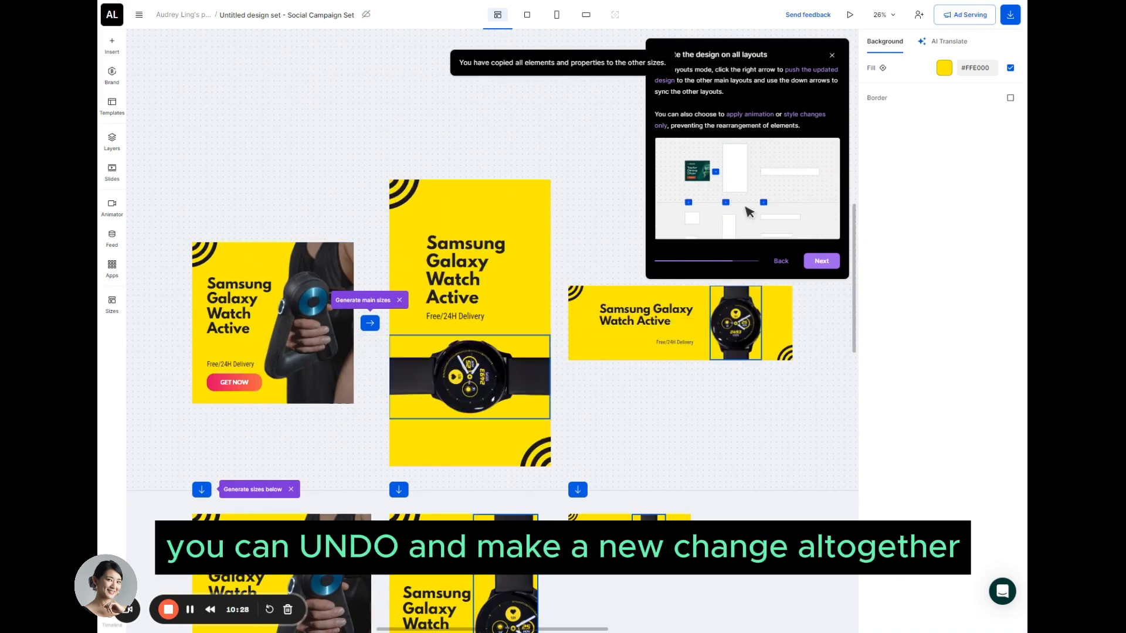
Step: Move the watch image slightly lower in the main vertical layout
click(498, 292)
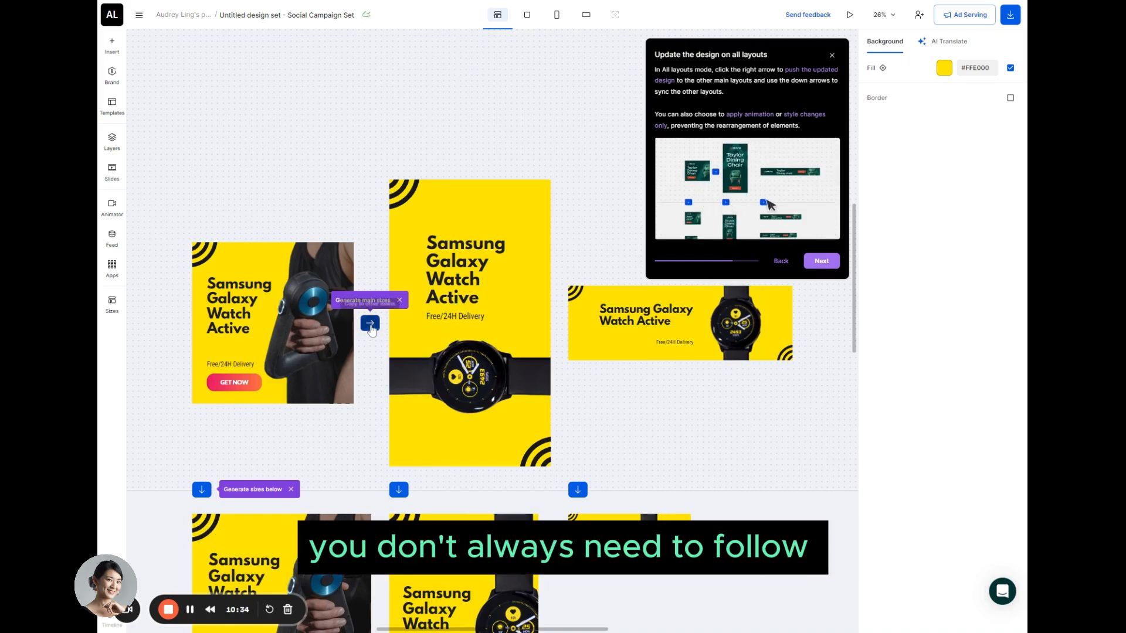
click(431, 370)
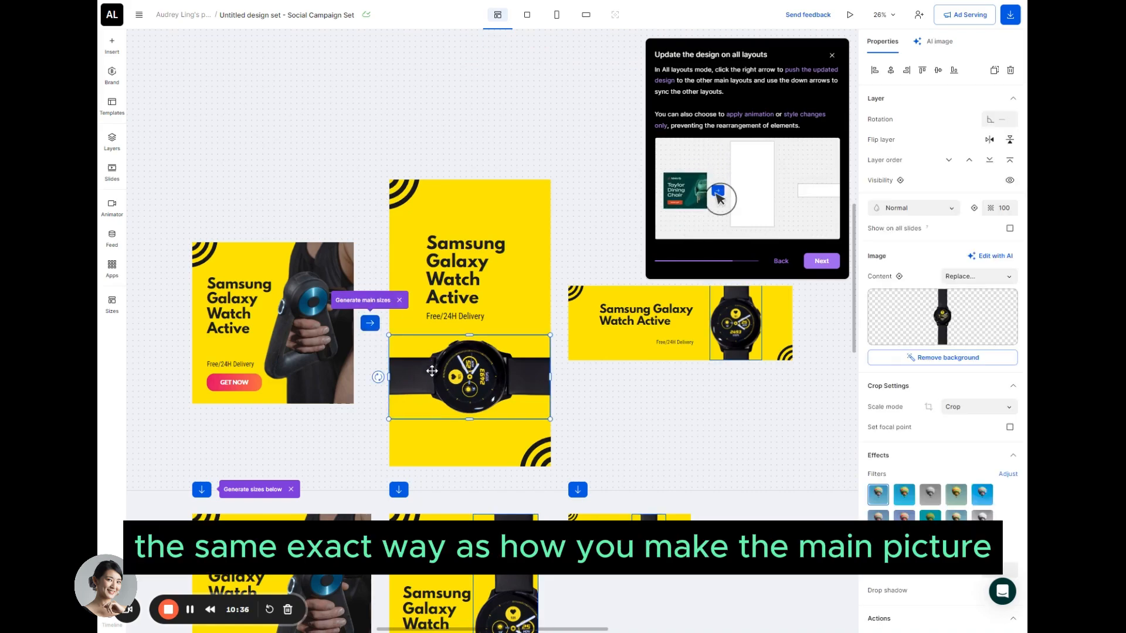
drag(431, 370, 431, 380)
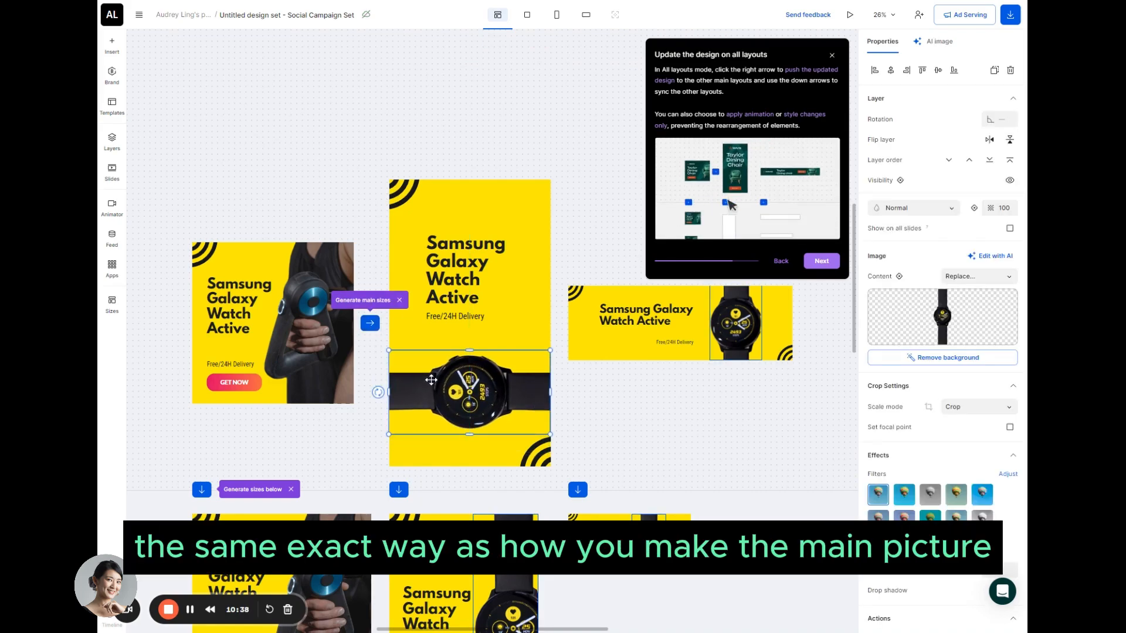
Step: Select the massage-gun photo in the main square layout and try copying all layers' elements and properties to the other main layouts
click(370, 323)
click(306, 342)
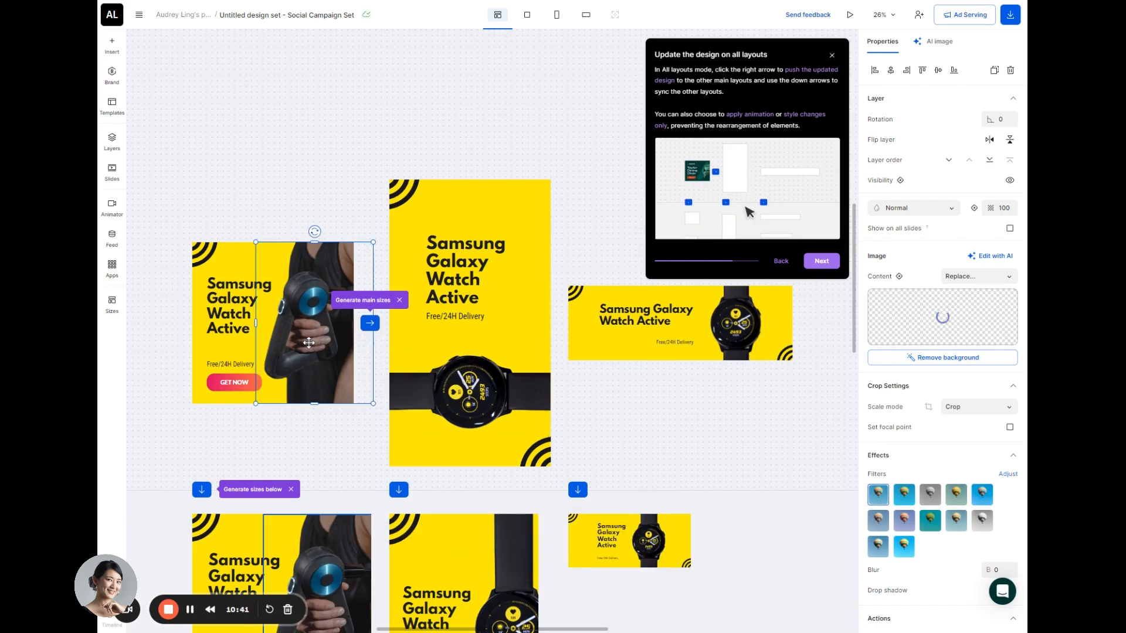
click(369, 324)
mouse_move(417, 387)
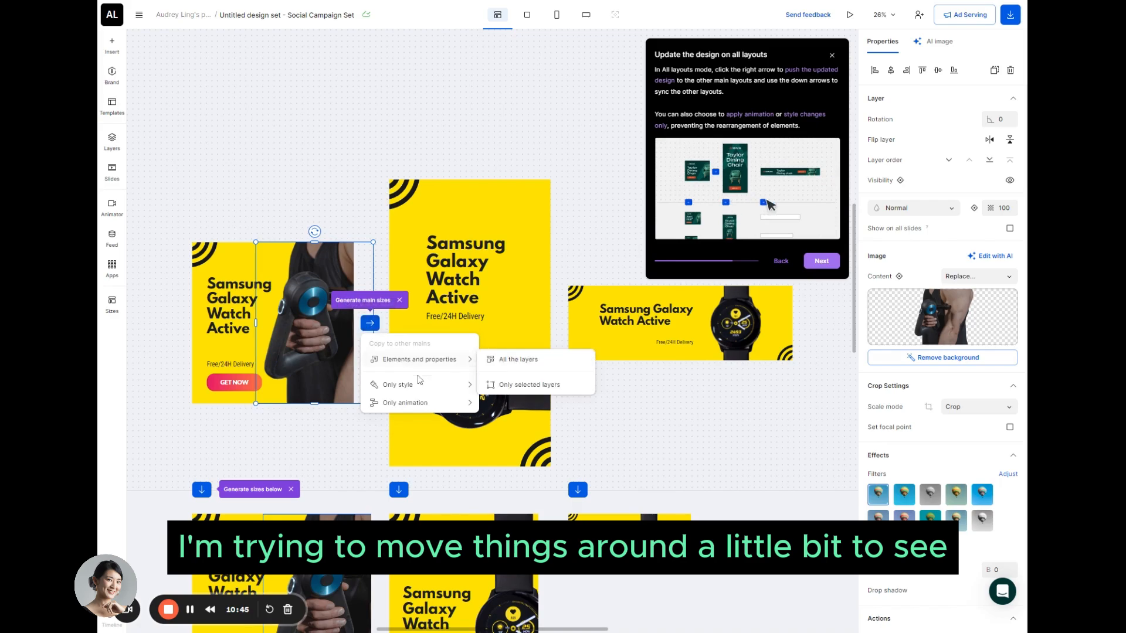
mouse_move(405, 364)
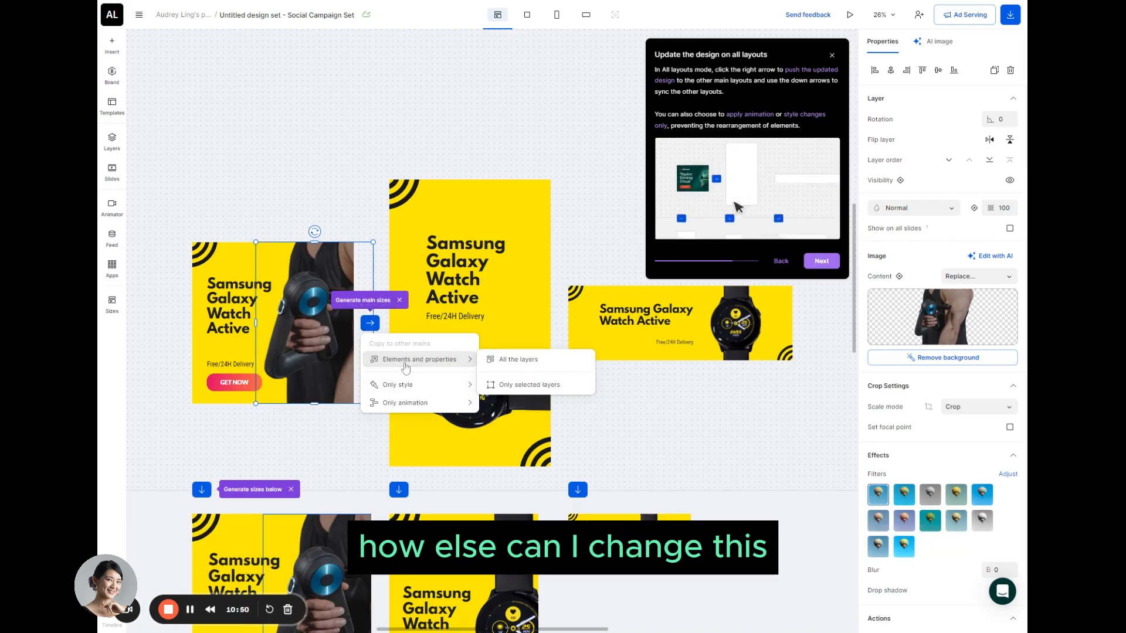
click(515, 360)
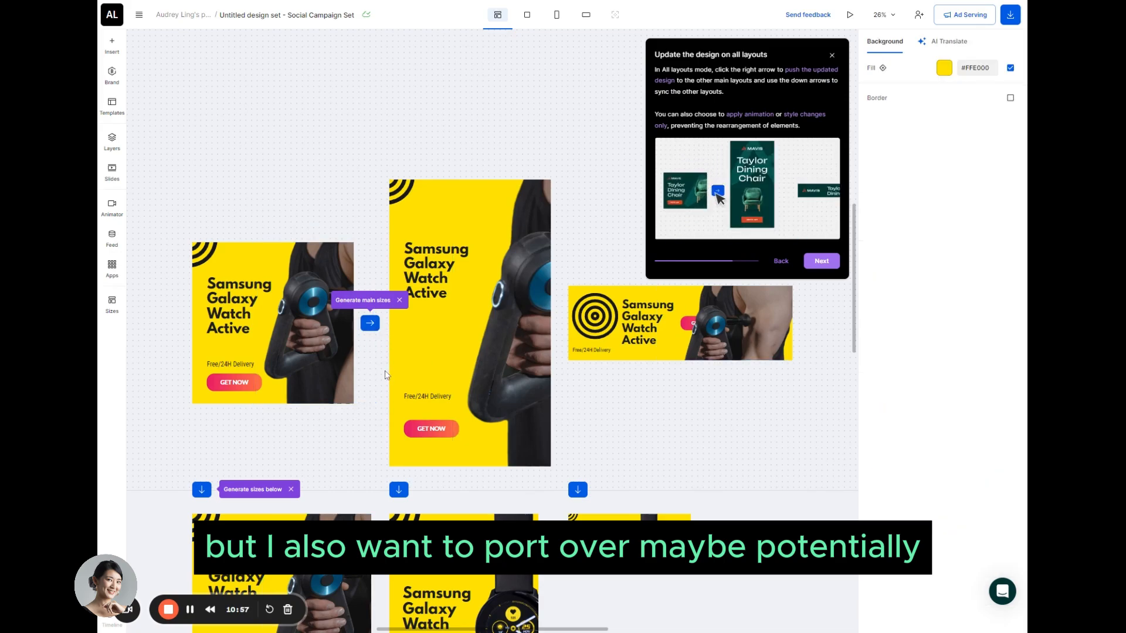
Step: Copy the elements and properties of only the massage-gun photo and GET NOW button from the square to the other main layouts
click(370, 323)
click(371, 322)
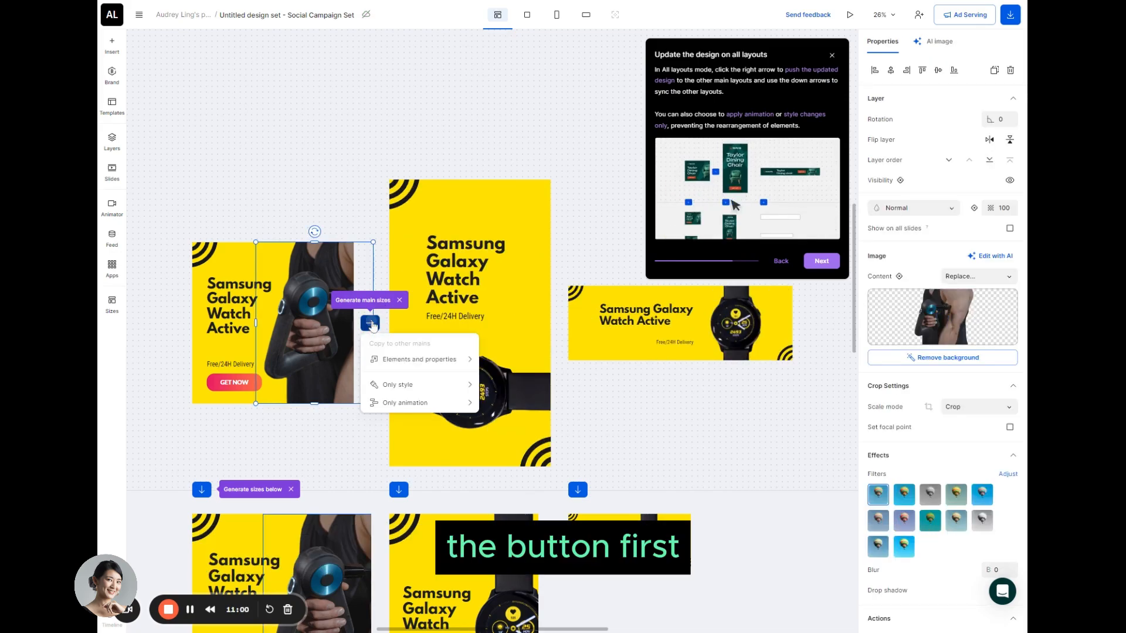
mouse_move(411, 362)
click(322, 327)
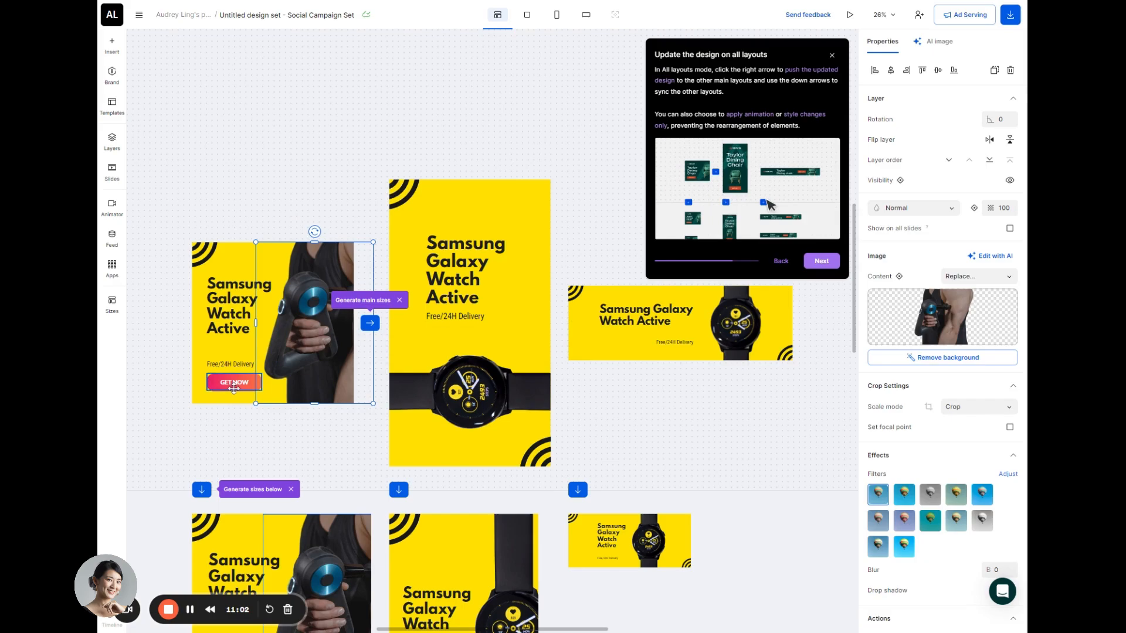
shift+click(212, 384)
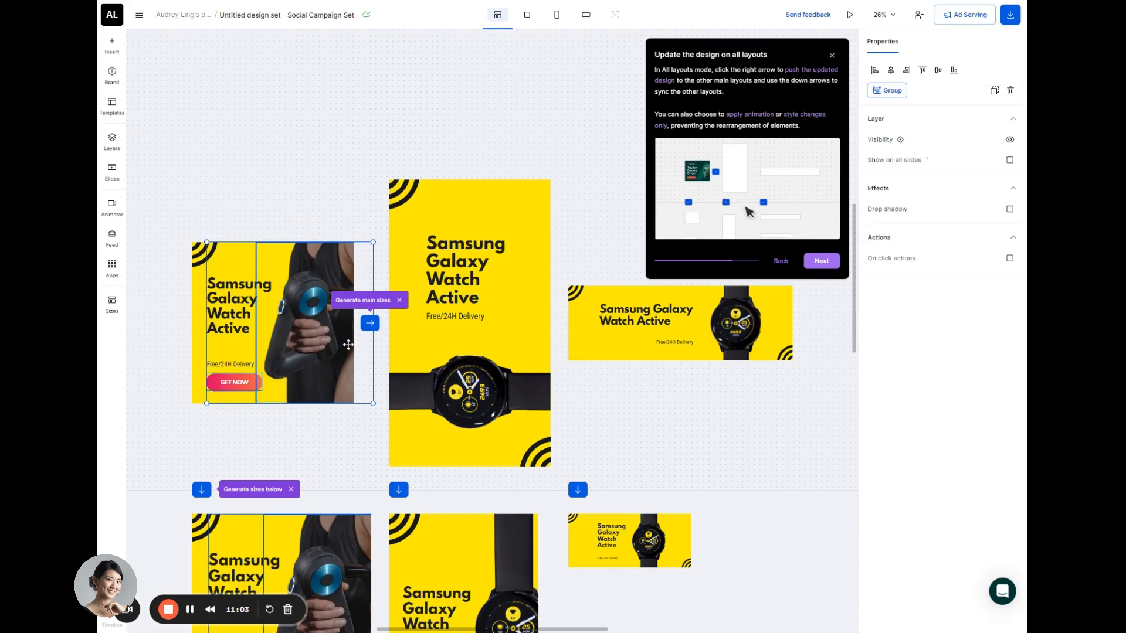
click(369, 322)
mouse_move(417, 364)
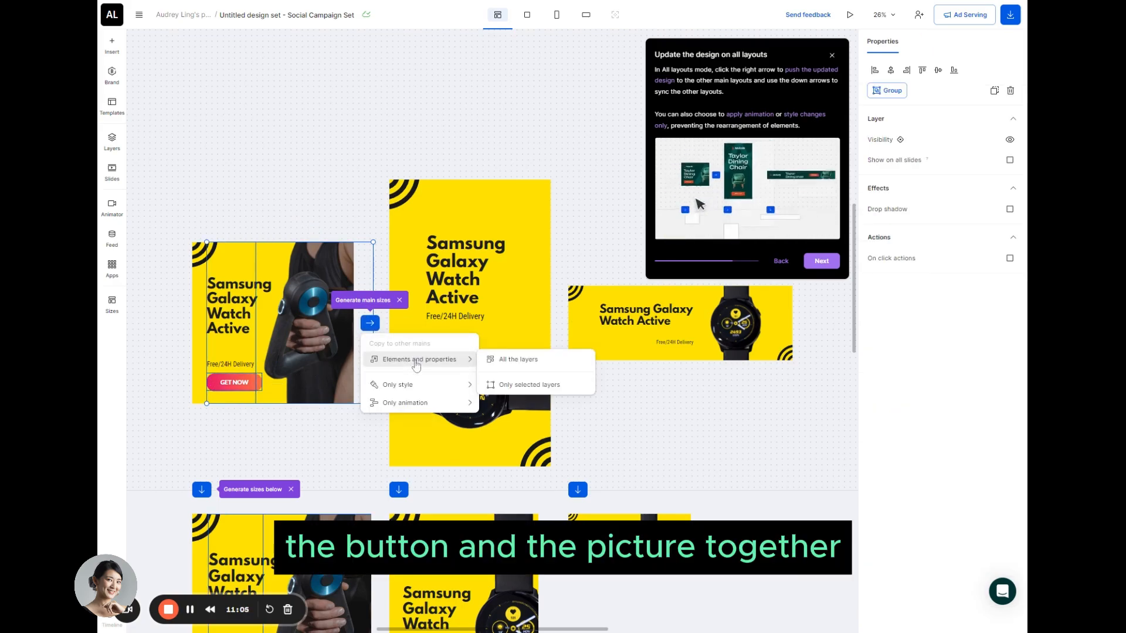
click(534, 385)
click(585, 448)
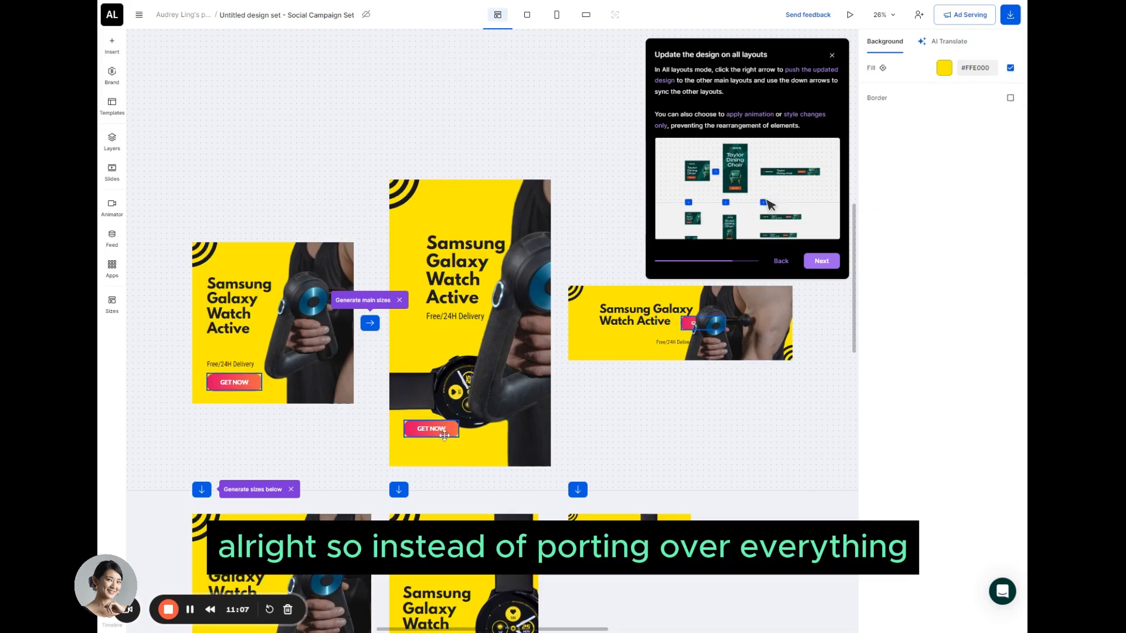
Step: Place the GET NOW button just below the delivery text in the main vertical layout and delete the watch image
drag(431, 430, 453, 341)
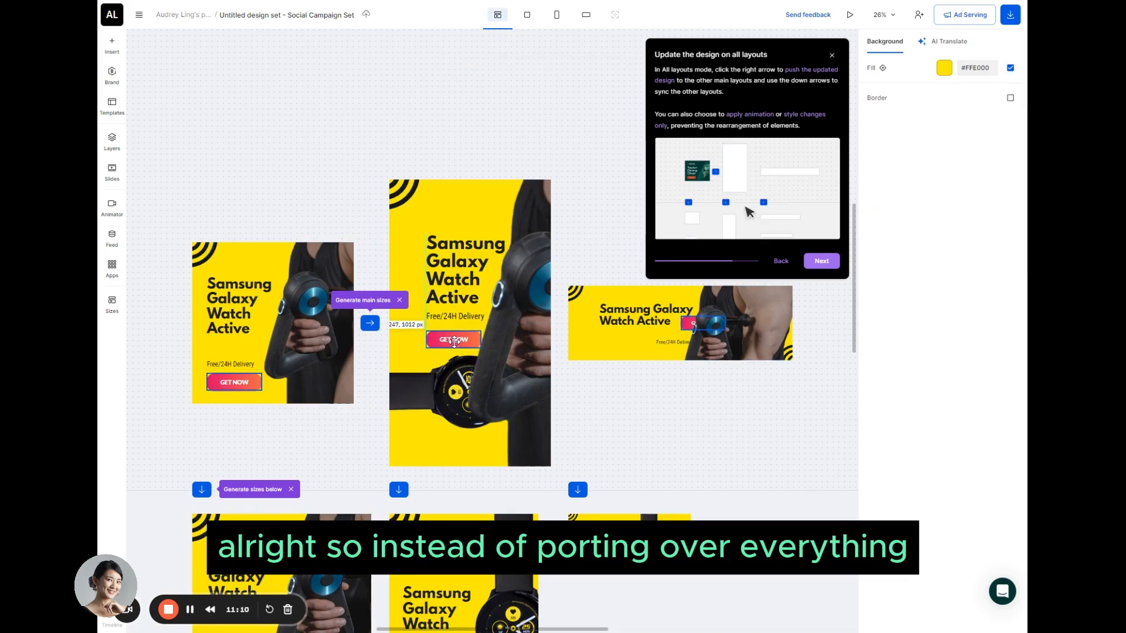
click(554, 352)
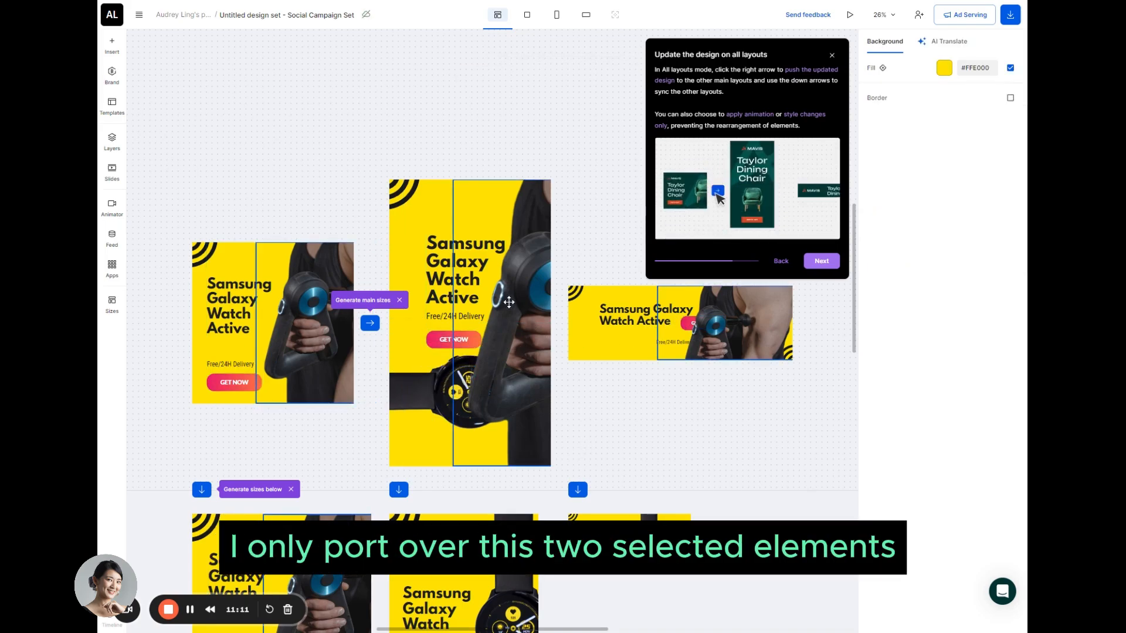
drag(440, 388, 433, 413)
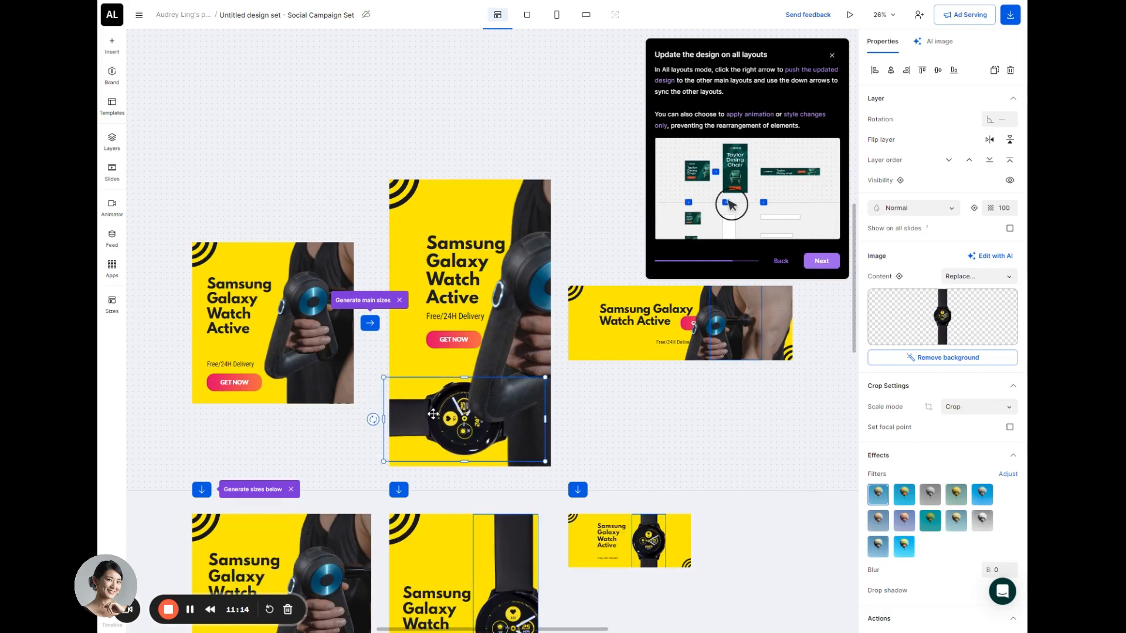
key(Delete)
click(524, 261)
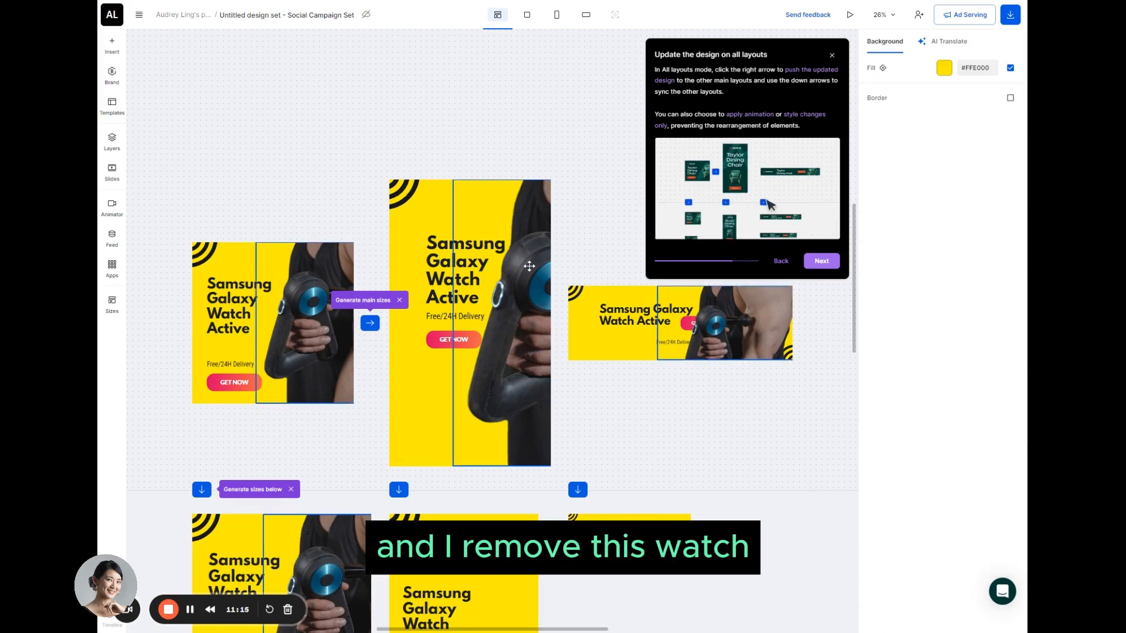
Step: Open the main vertical layout in Focus mode, widen the photo to 1324 × 1920 at X -244, and send it behind the text
mouse_move(511, 180)
mouse_down()
mouse_move(513, 246)
mouse_move(523, 178)
mouse_up()
double_click(527, 206)
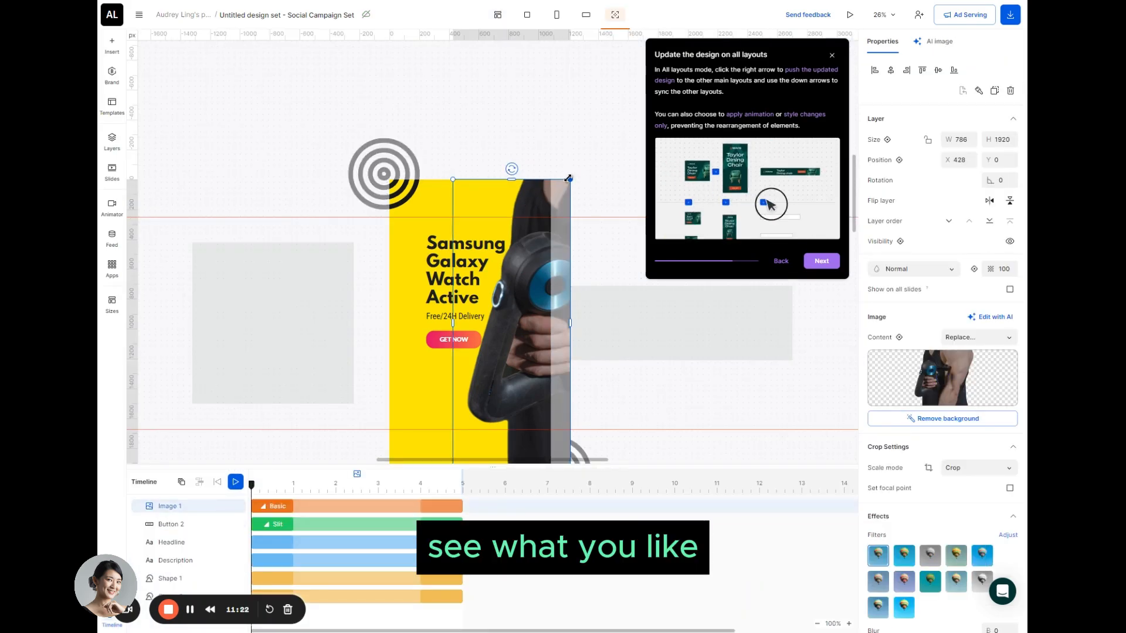
drag(570, 179, 554, 282)
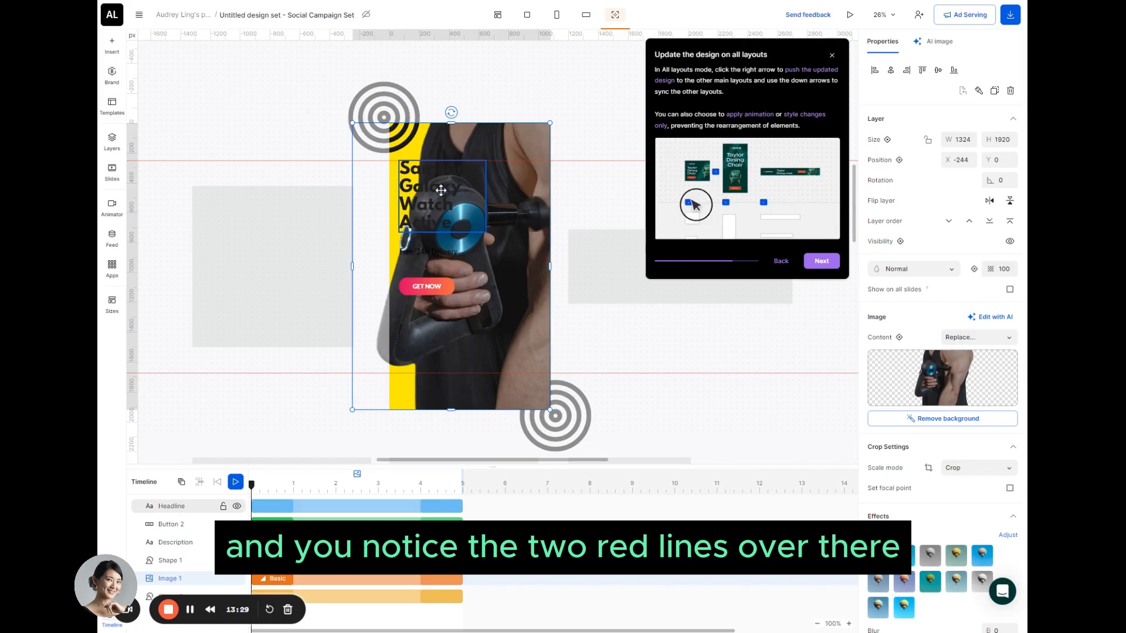
Step: Move the headline to X 368, Y 250 and right-align its text
drag(498, 194, 486, 189)
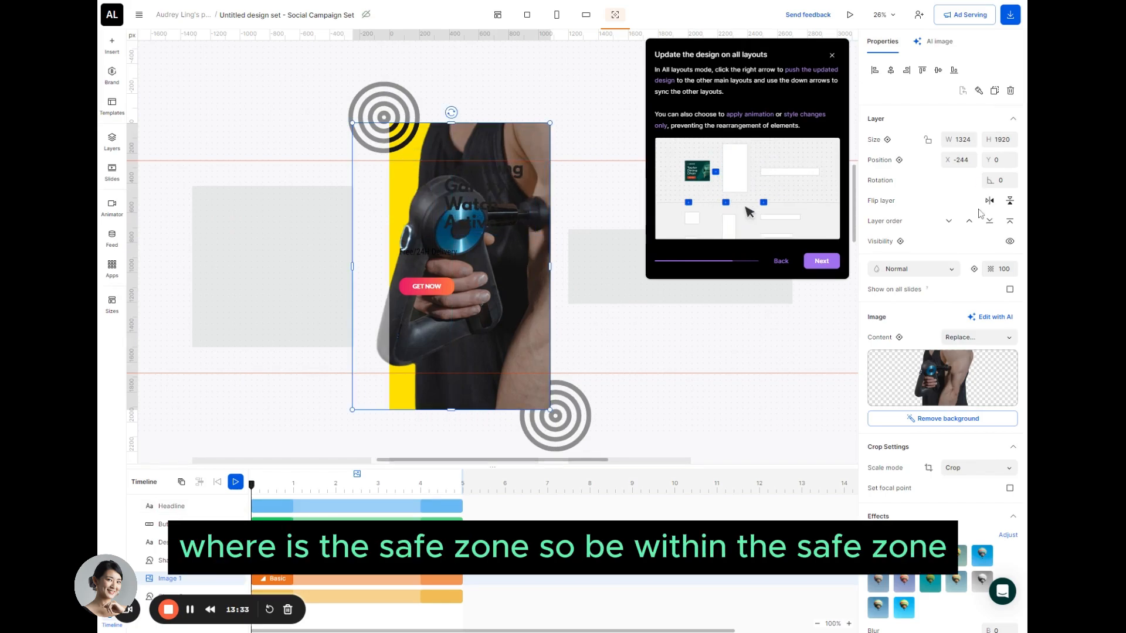
click(466, 191)
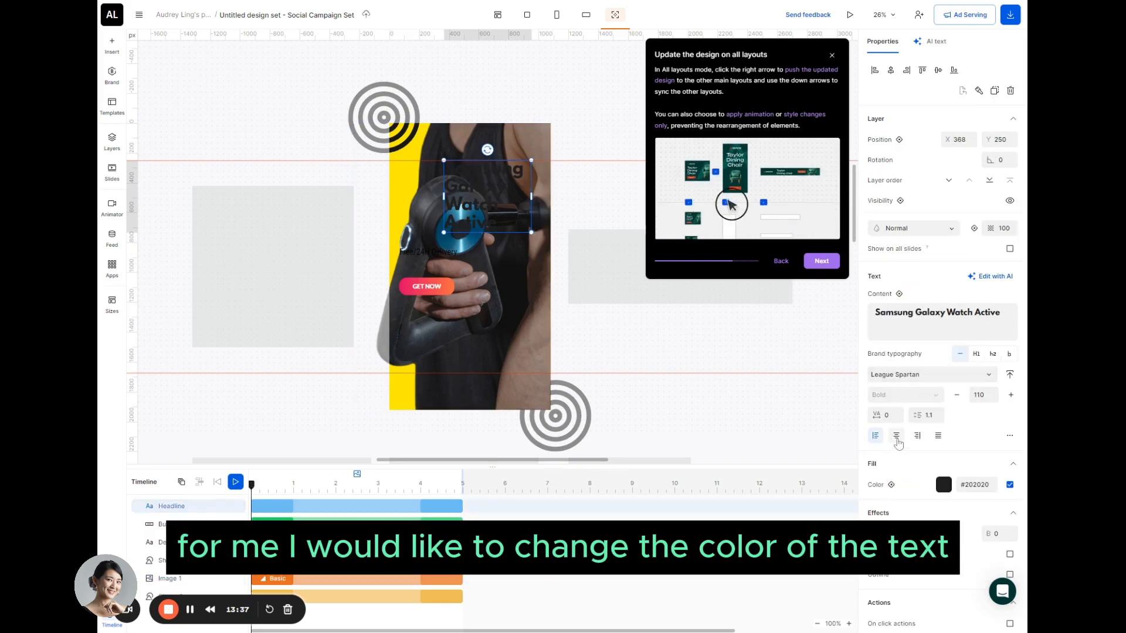
click(918, 435)
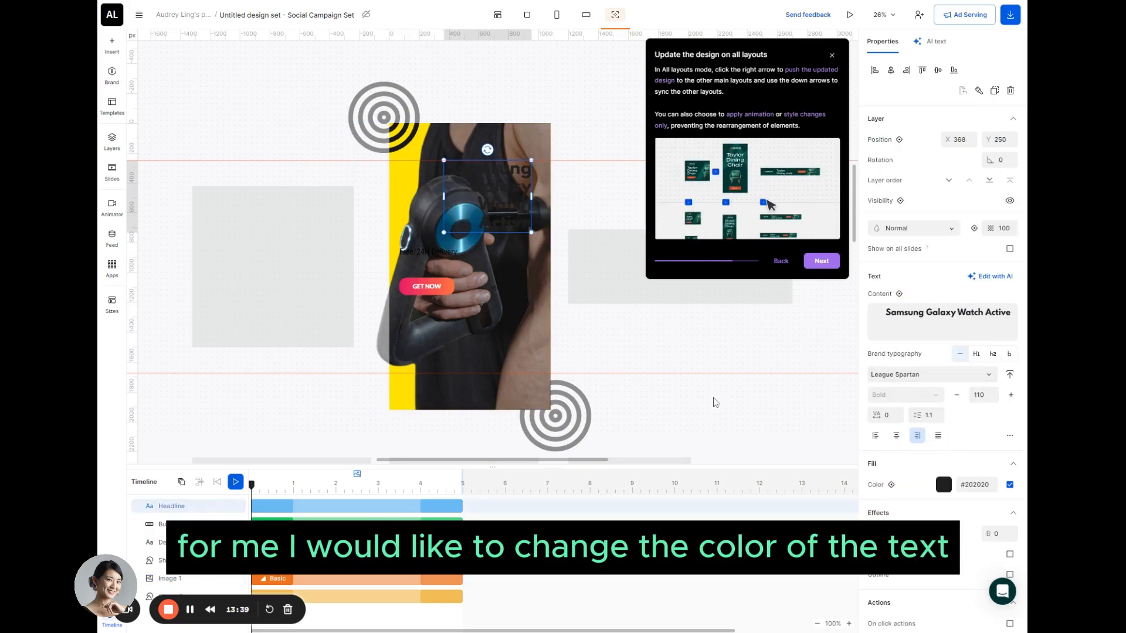
Step: Place the right-aligned delivery text under the headline at X 490.2, Y 794, with the GET NOW button directly beneath it
drag(441, 254, 506, 248)
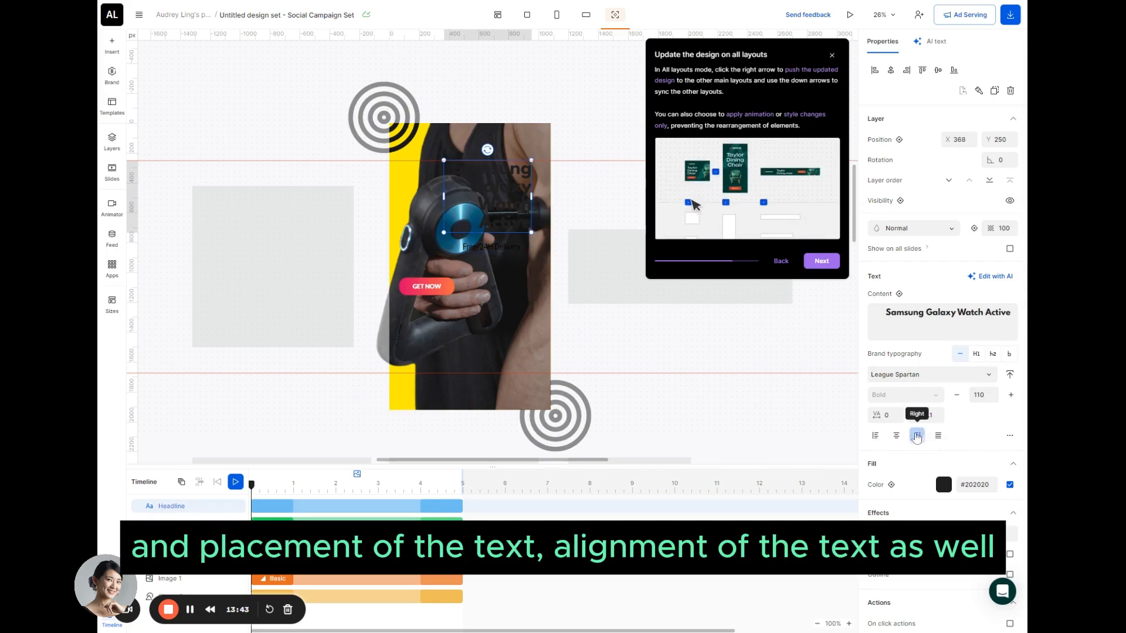
drag(429, 287, 507, 279)
click(495, 247)
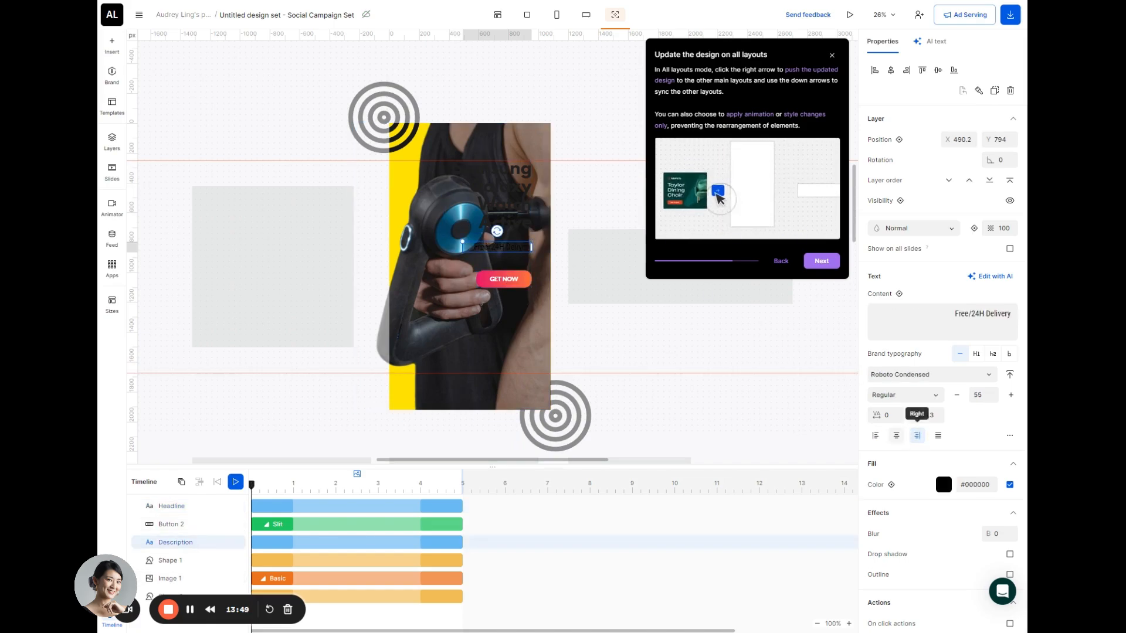
Step: Set the fill color of the headline and the delivery text to white, #FFFFFF
click(528, 208)
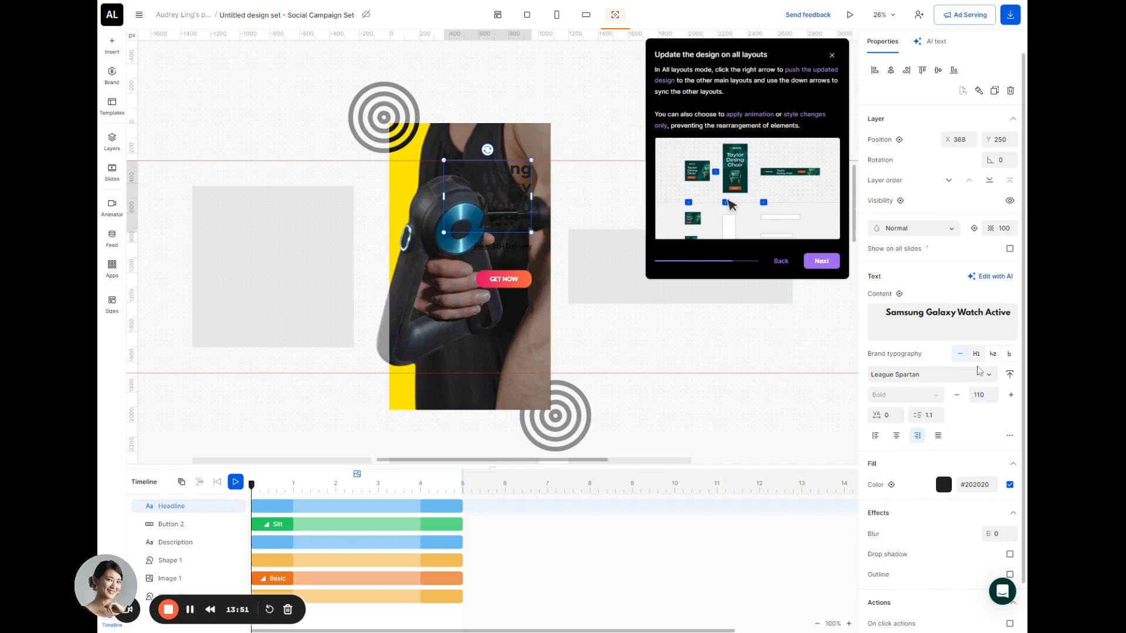
click(943, 486)
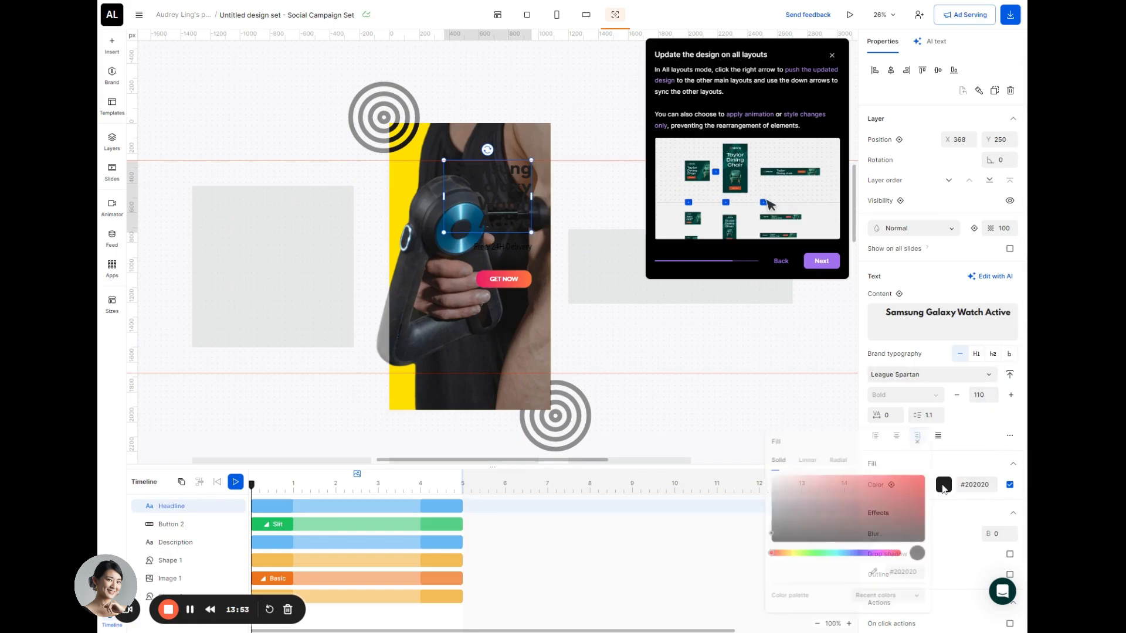
drag(778, 485, 727, 459)
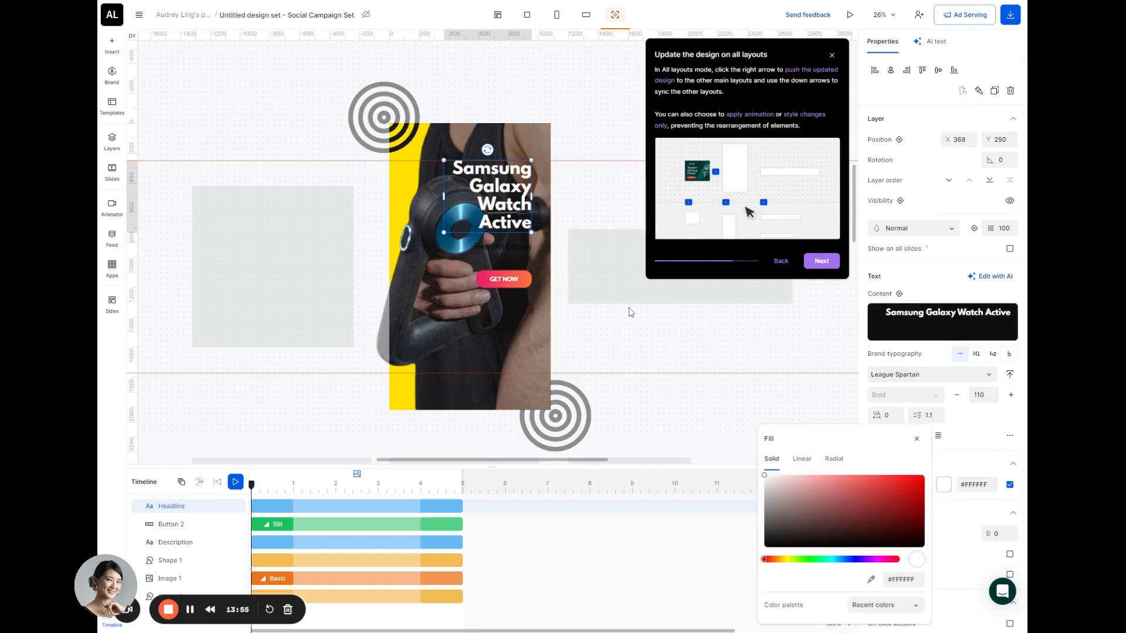
click(493, 245)
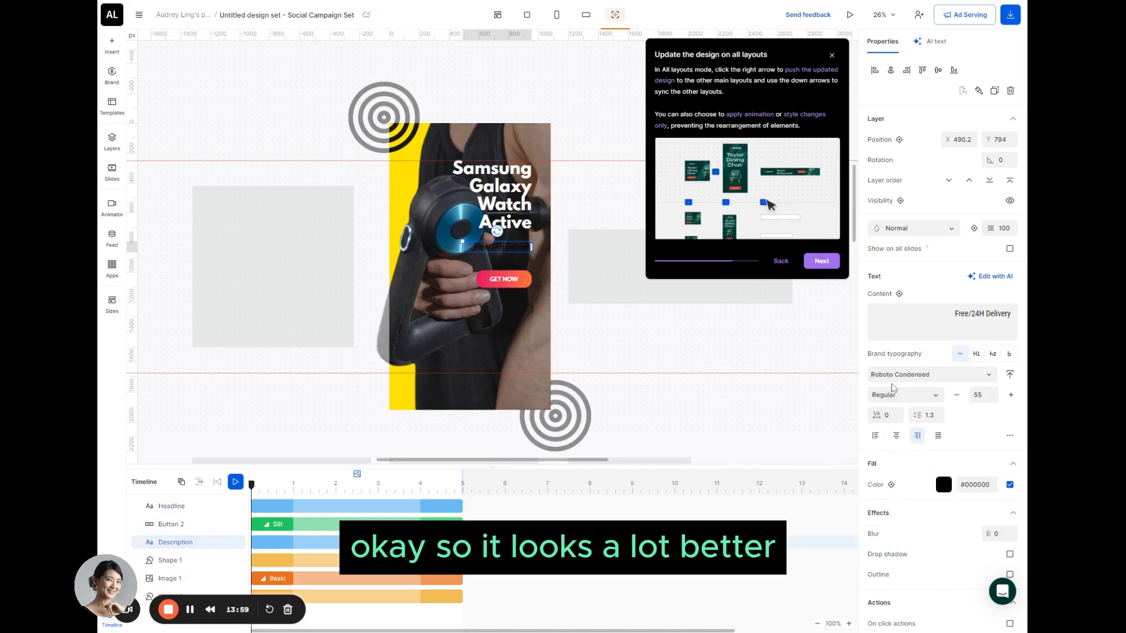
click(943, 485)
drag(788, 469, 751, 455)
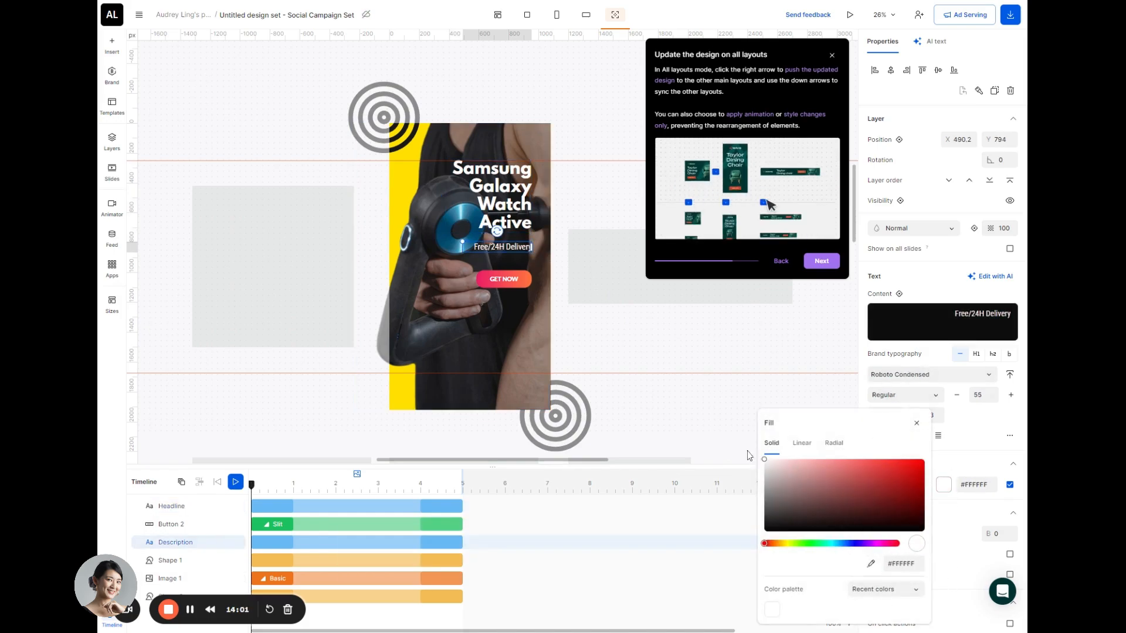
Step: Enlarge the GET NOW button to 566 × 178 and place it at the lower right, just above the lower safe-zone line
drag(504, 287, 443, 357)
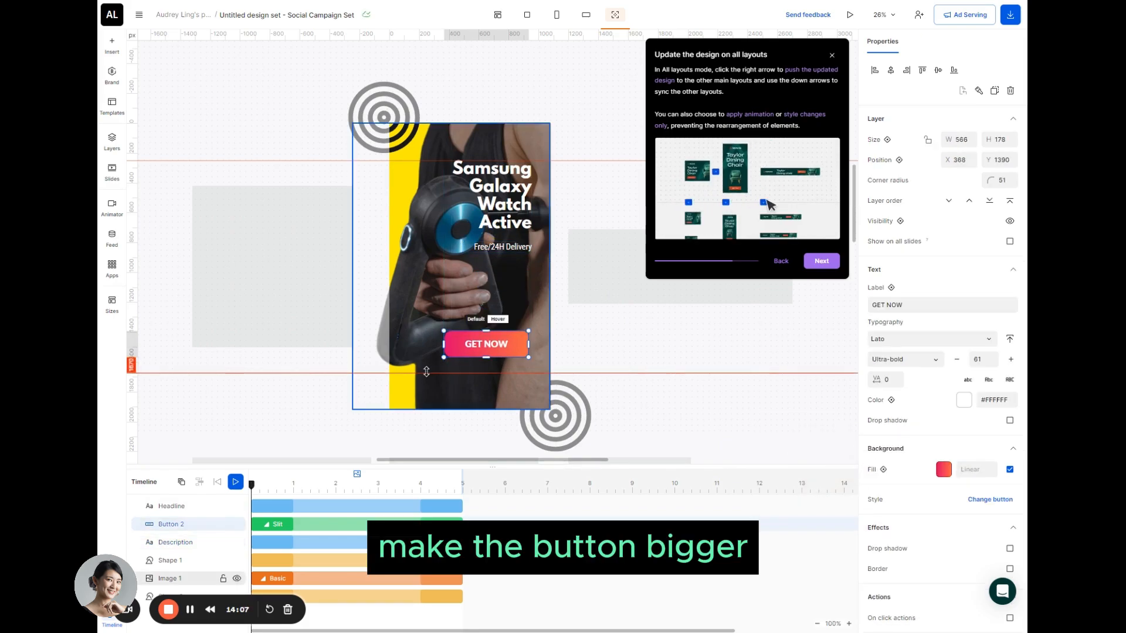
click(484, 373)
drag(518, 346, 511, 323)
Step: Move the delivery text down to just above the GET NOW button and the headline directly above the delivery text
click(515, 249)
click(515, 214)
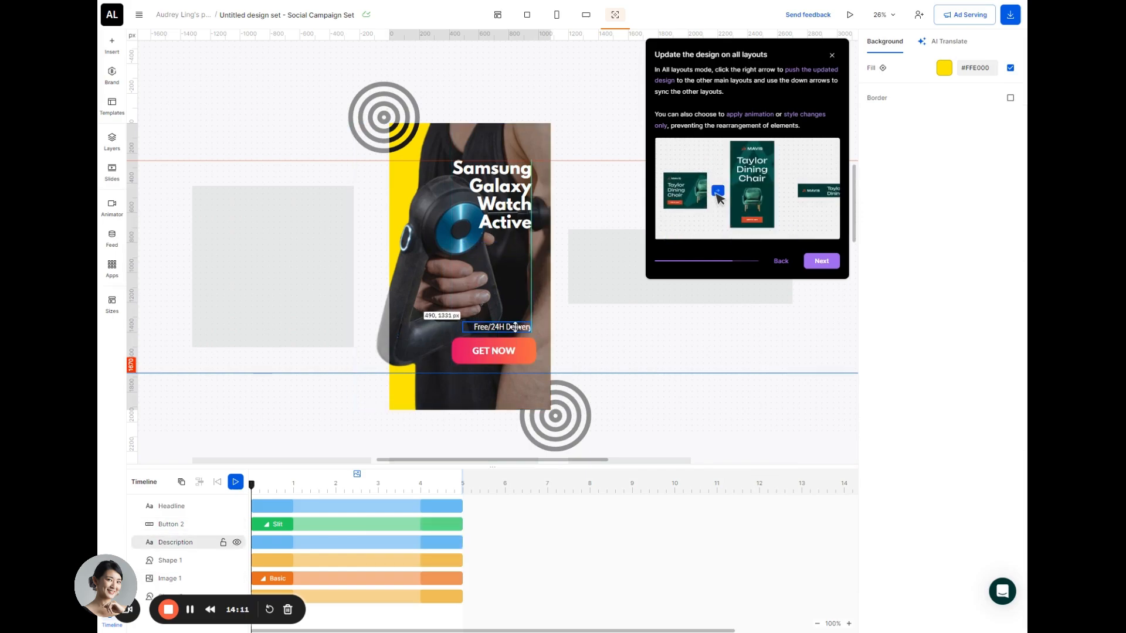
drag(514, 214, 520, 289)
click(632, 331)
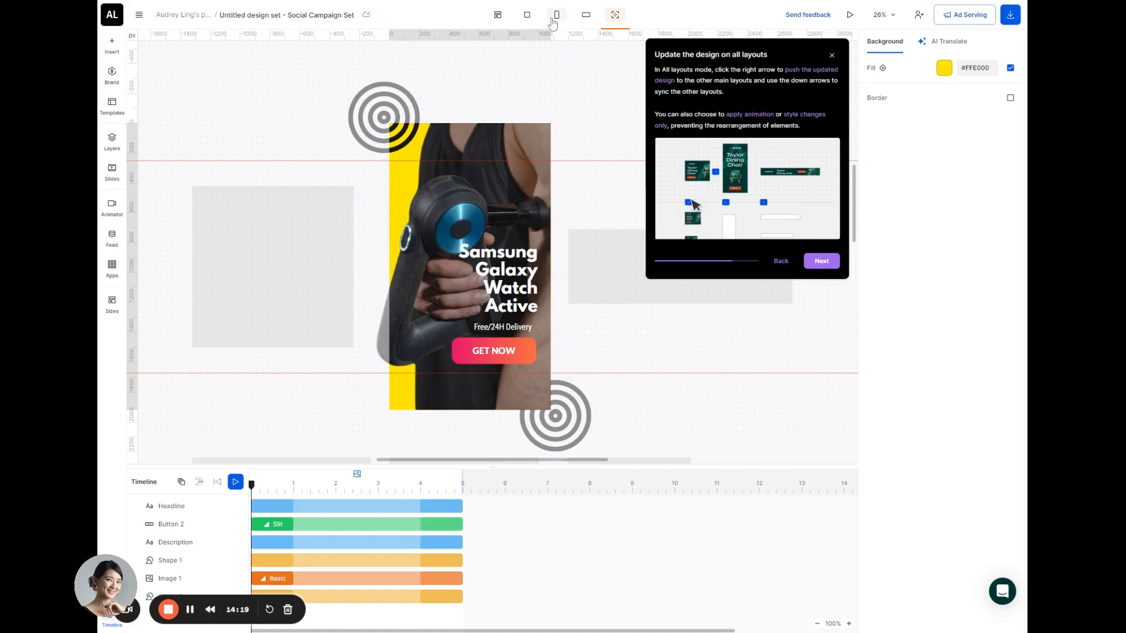
Step: Return to the view of all layouts and copy all layers' elements and properties from the main vertical layout to the vertical size below
click(499, 17)
scroll(503, 424, down, 5)
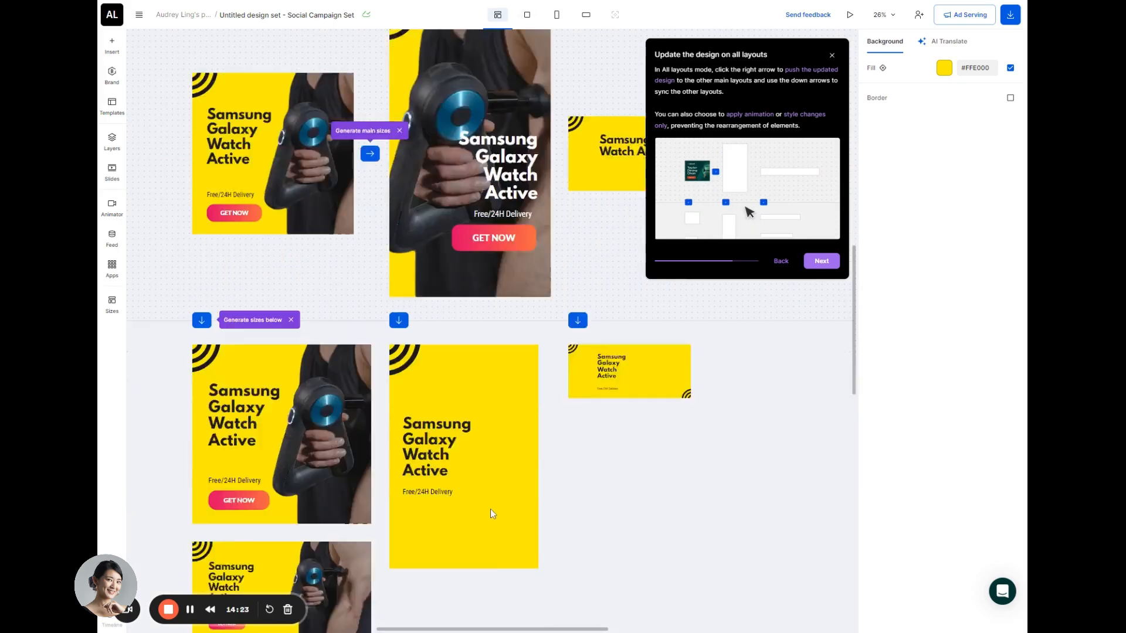
scroll(449, 299, up, 4)
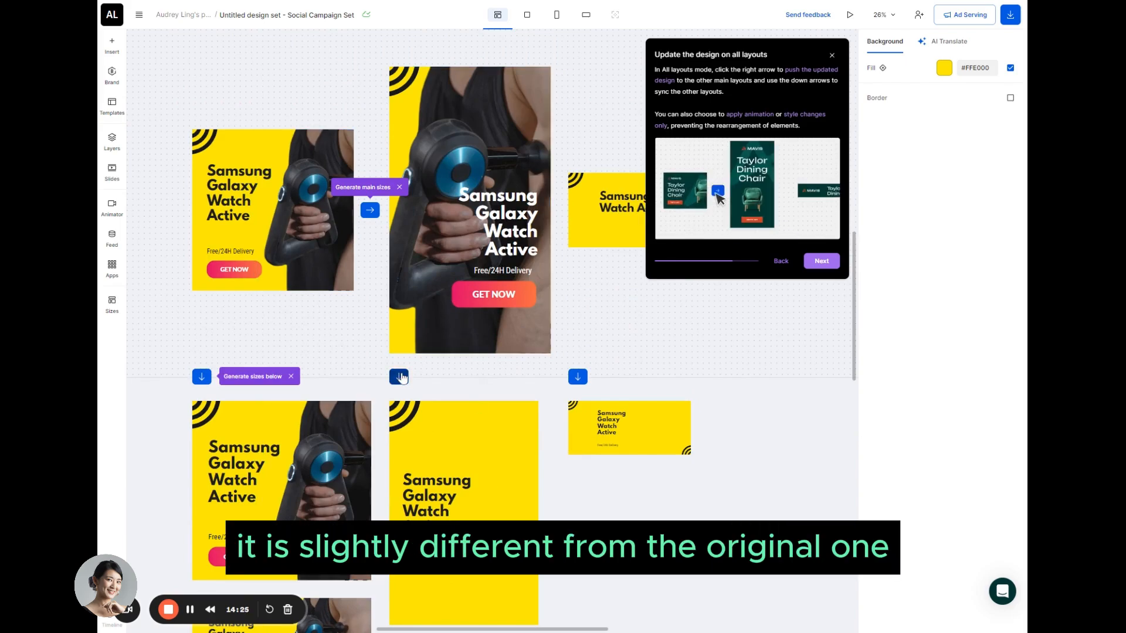
click(399, 377)
mouse_move(478, 418)
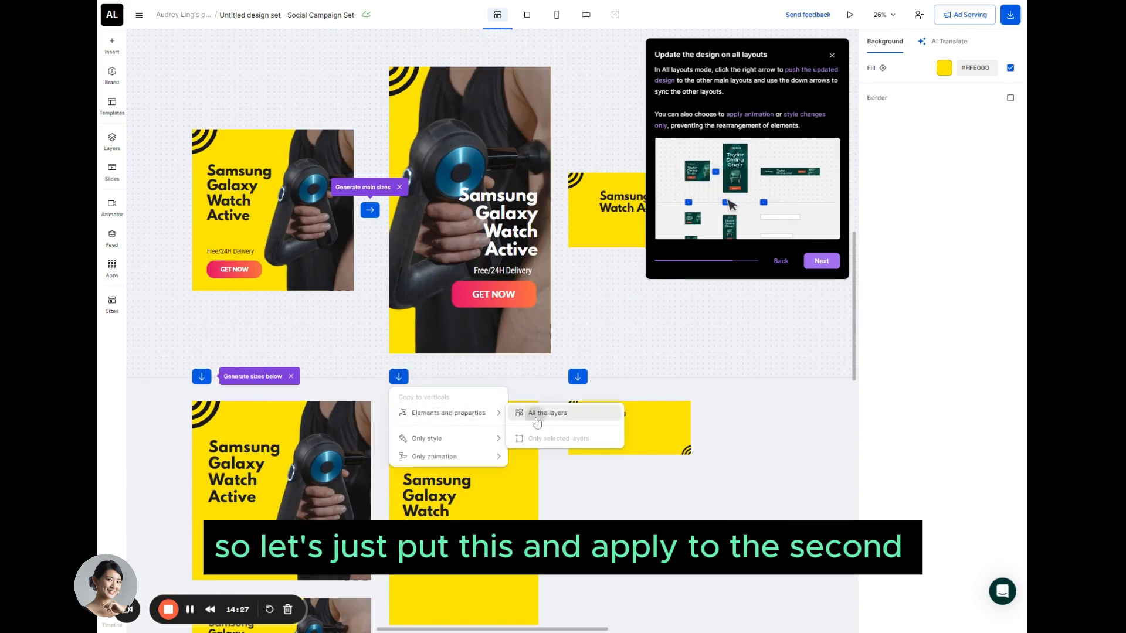
click(545, 413)
scroll(579, 492, down, 2)
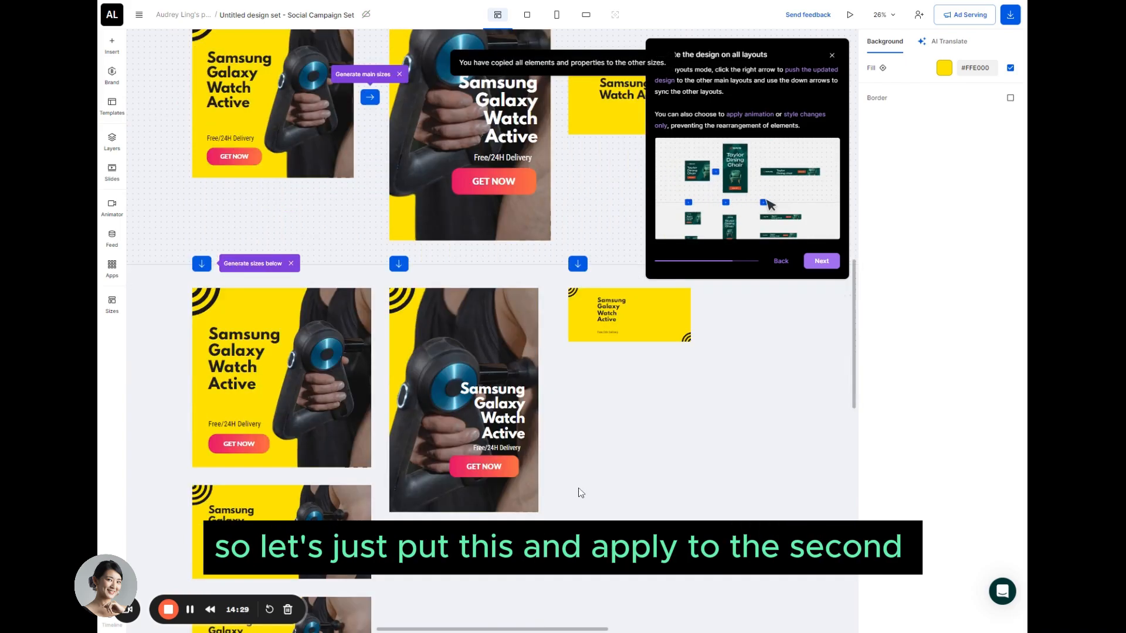
Step: In the main horizontal layout, move the delivery text and the GET NOW button to stack them directly beneath the headline's left part
scroll(578, 492, up, 3)
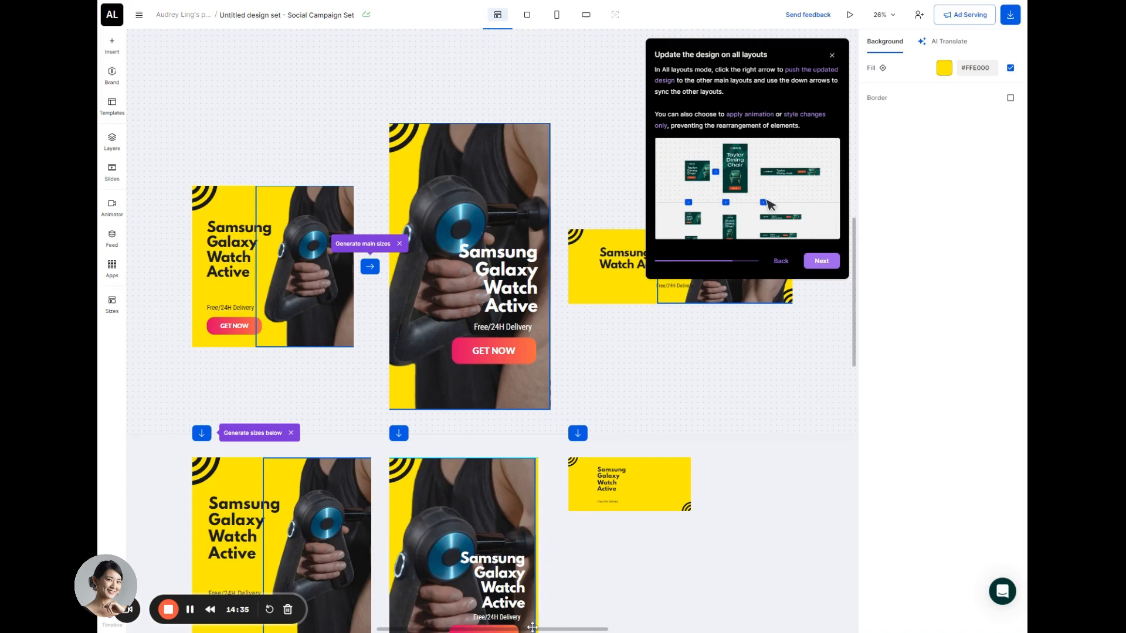
drag(535, 626, 631, 505)
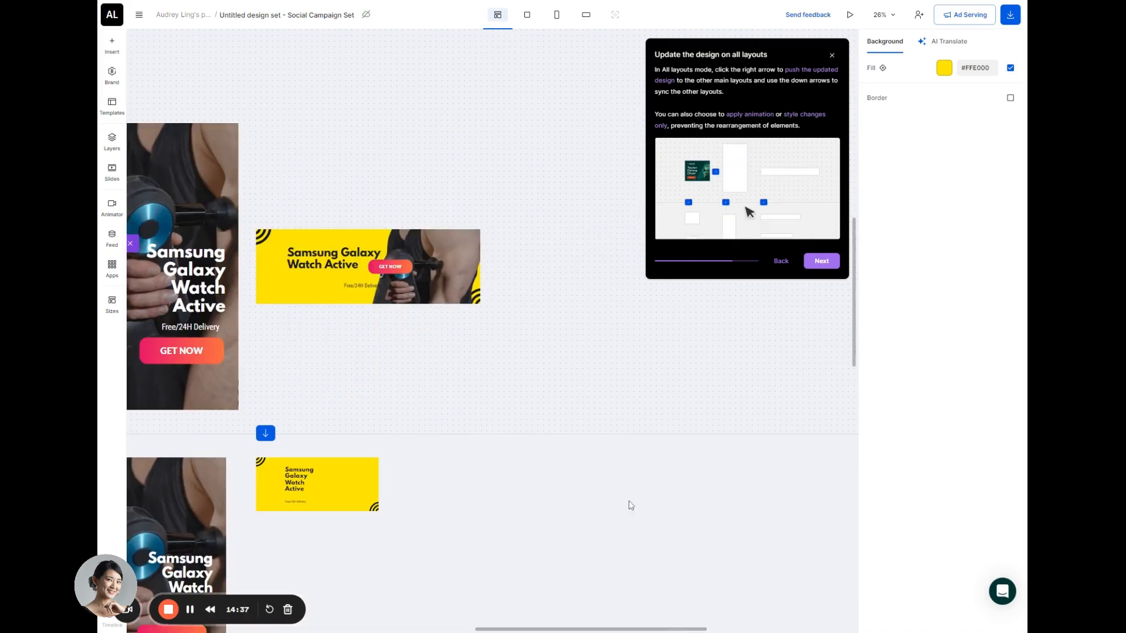
drag(353, 287, 296, 281)
drag(394, 266, 319, 278)
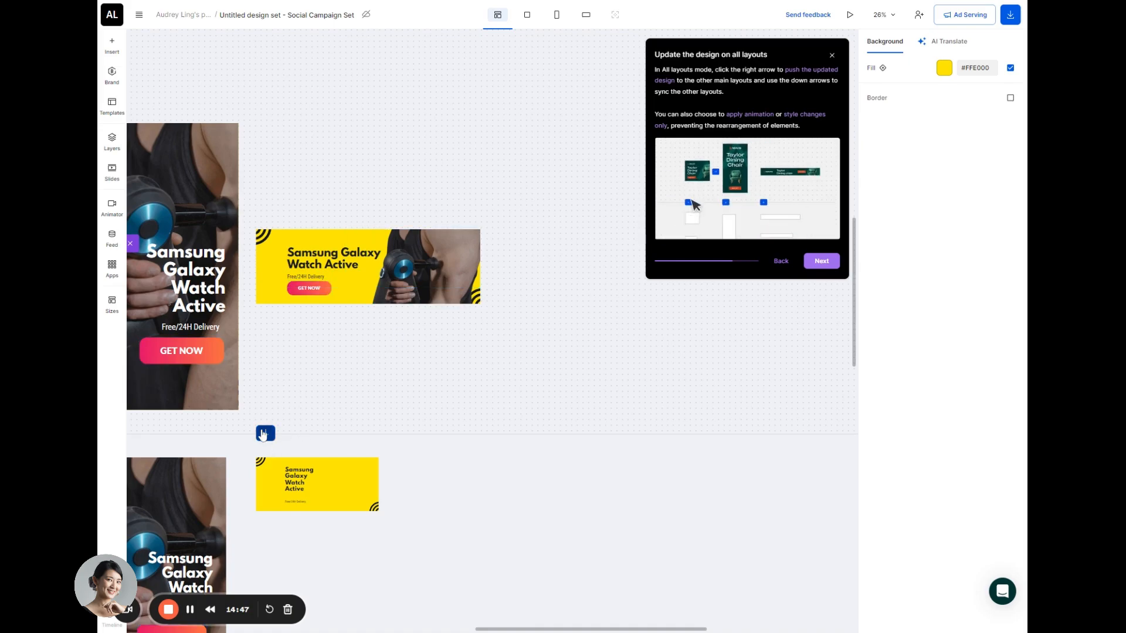
Step: Copy all layers' elements and properties from the main horizontal layout to the horizontal size below
click(264, 433)
mouse_move(311, 469)
click(403, 470)
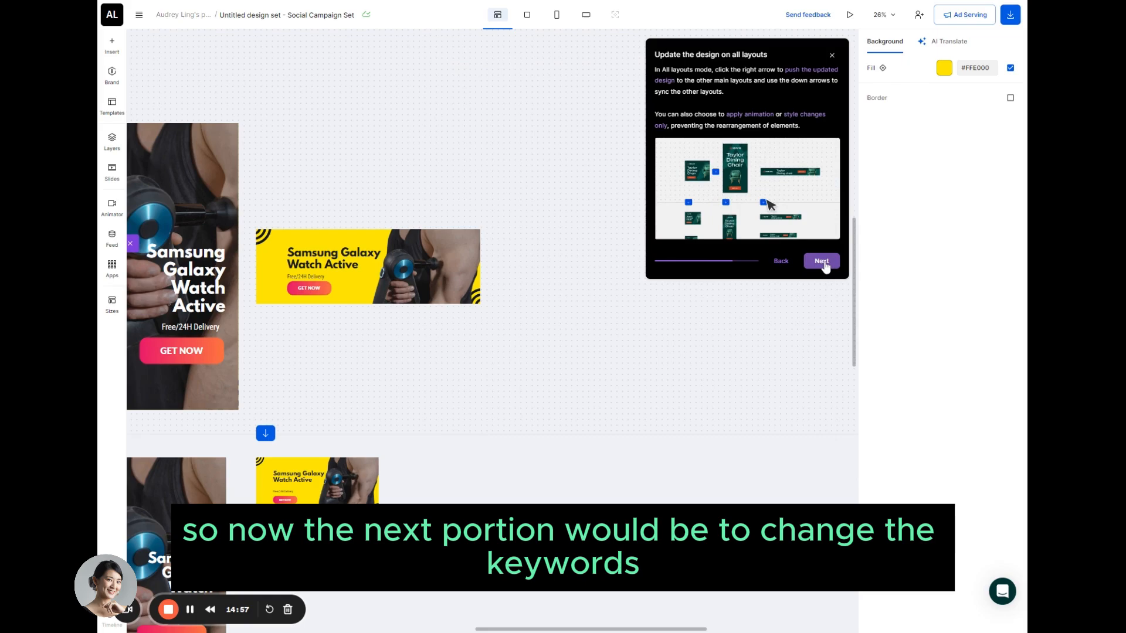
Step: Change the main square layout's headline to "Alson Massage Gun Active" and return to the view of all layouts
scroll(479, 613, left, 5)
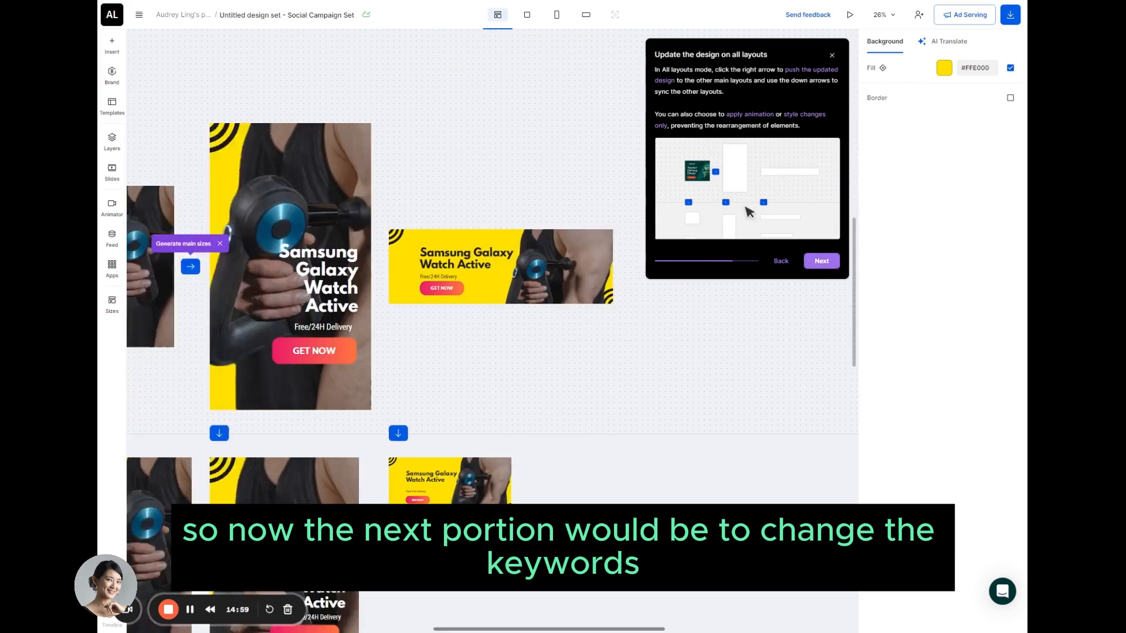
scroll(478, 613, right, 2)
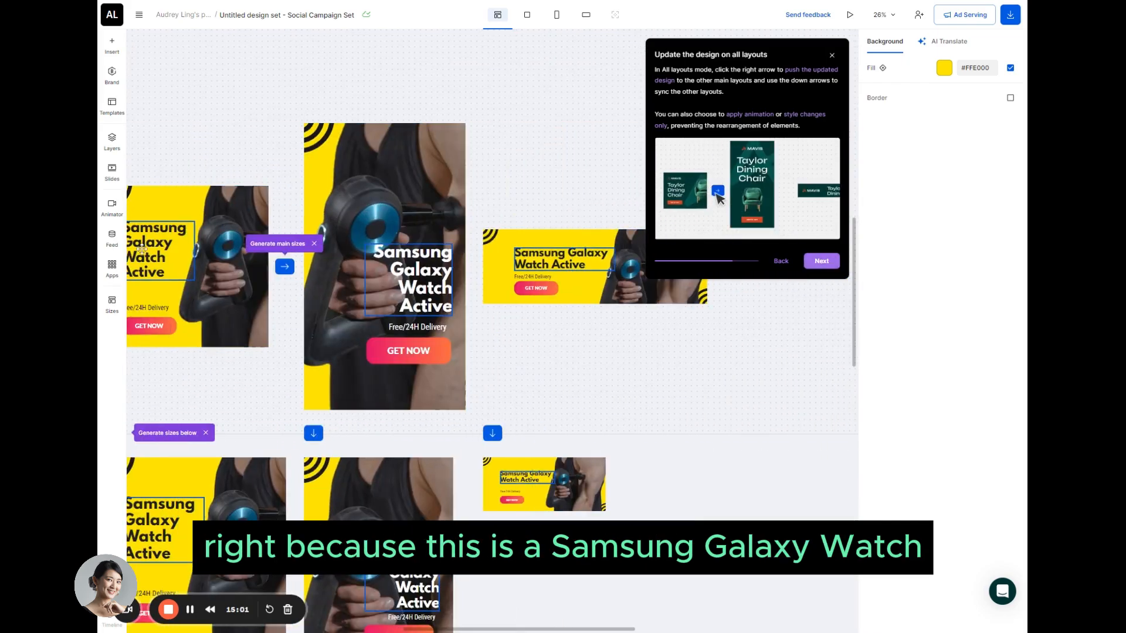
click(158, 230)
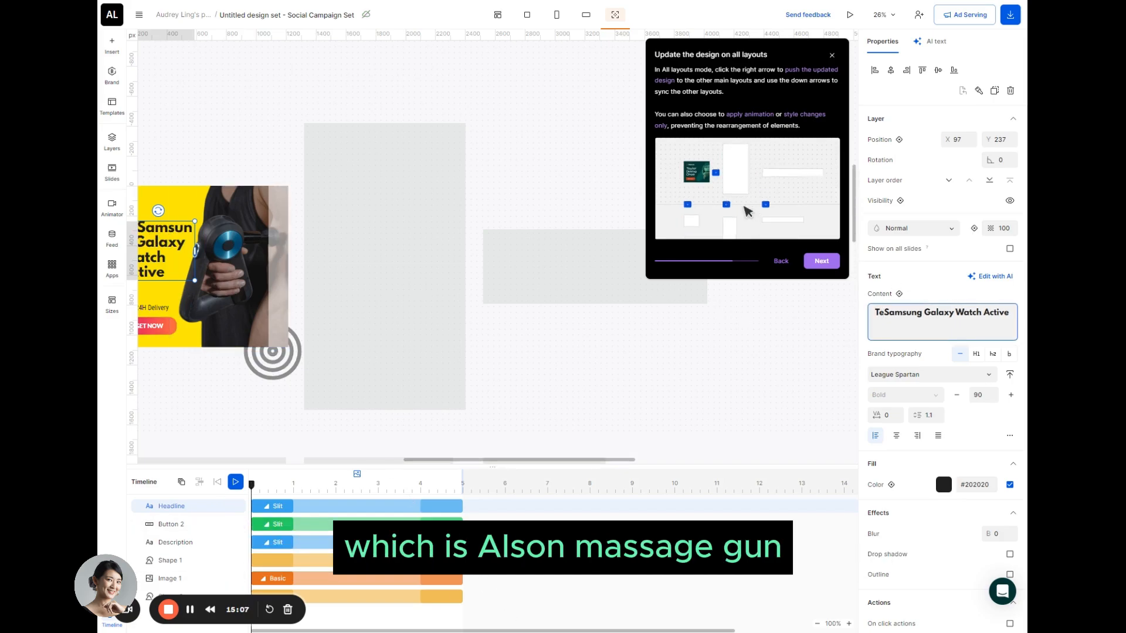
key(BackSpace)
key(BackSpace)
key(shift+Right)
key(shift+Right)
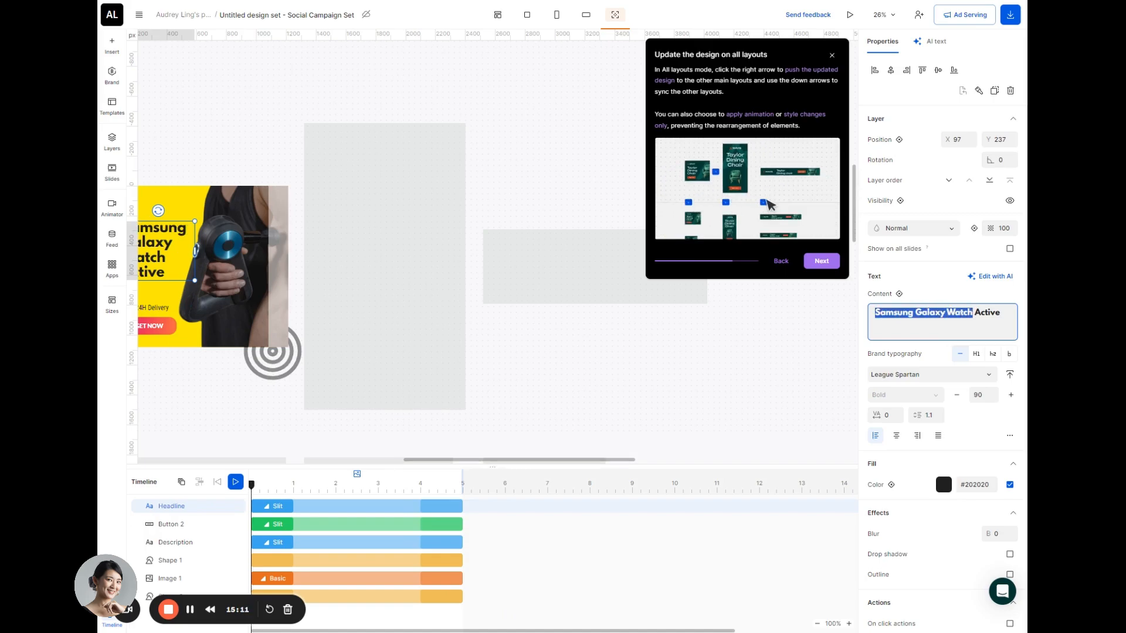
text(Alson)
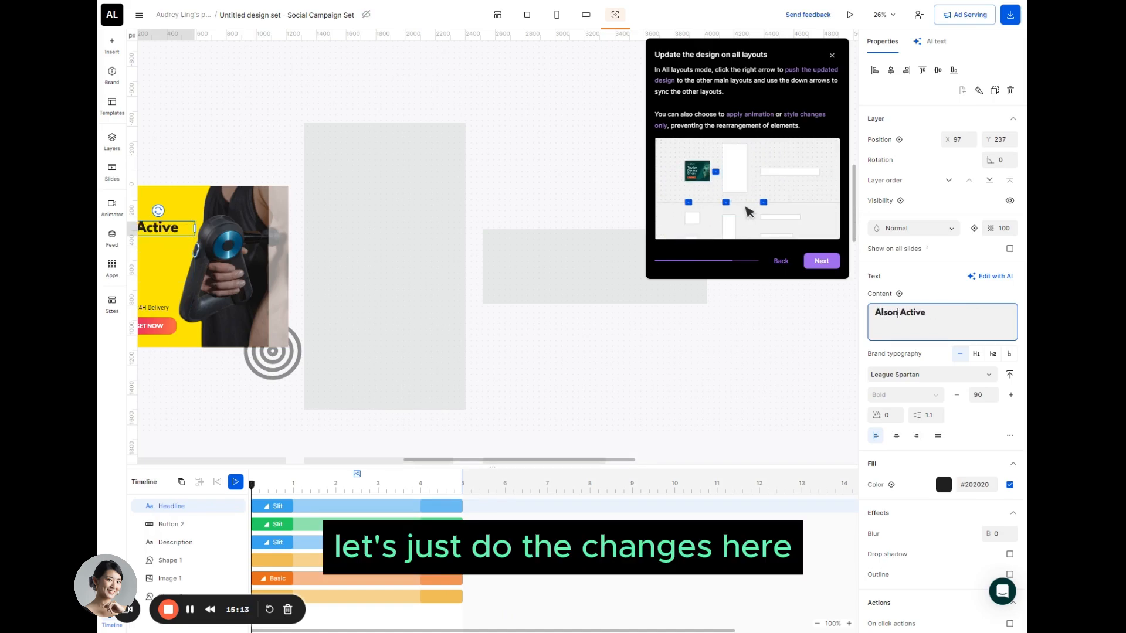
text( Massage Gu)
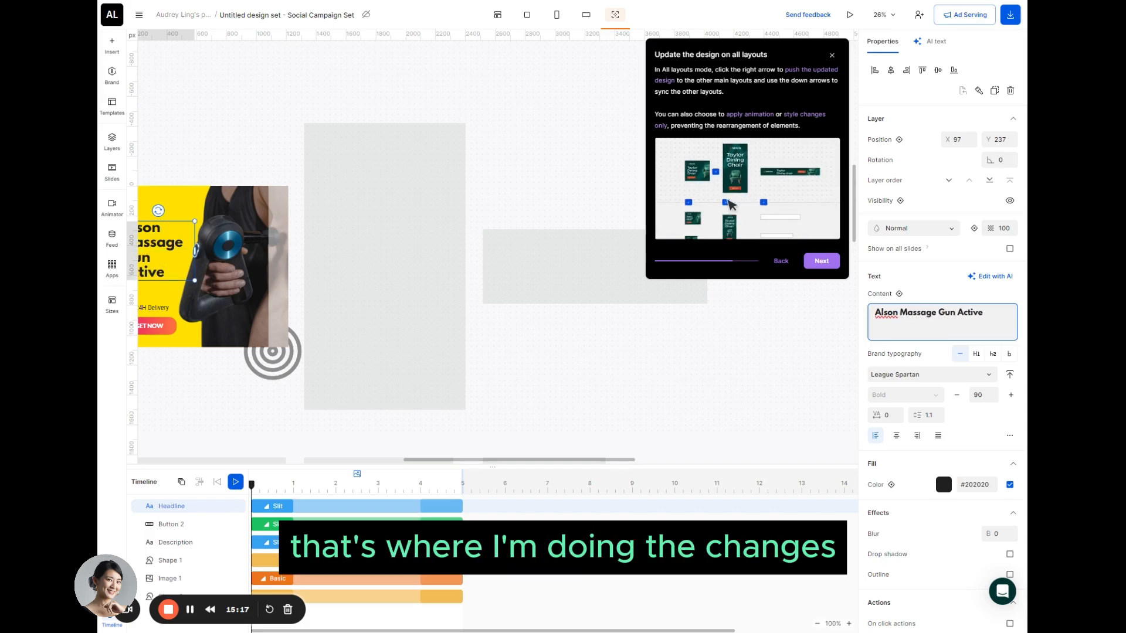
click(587, 361)
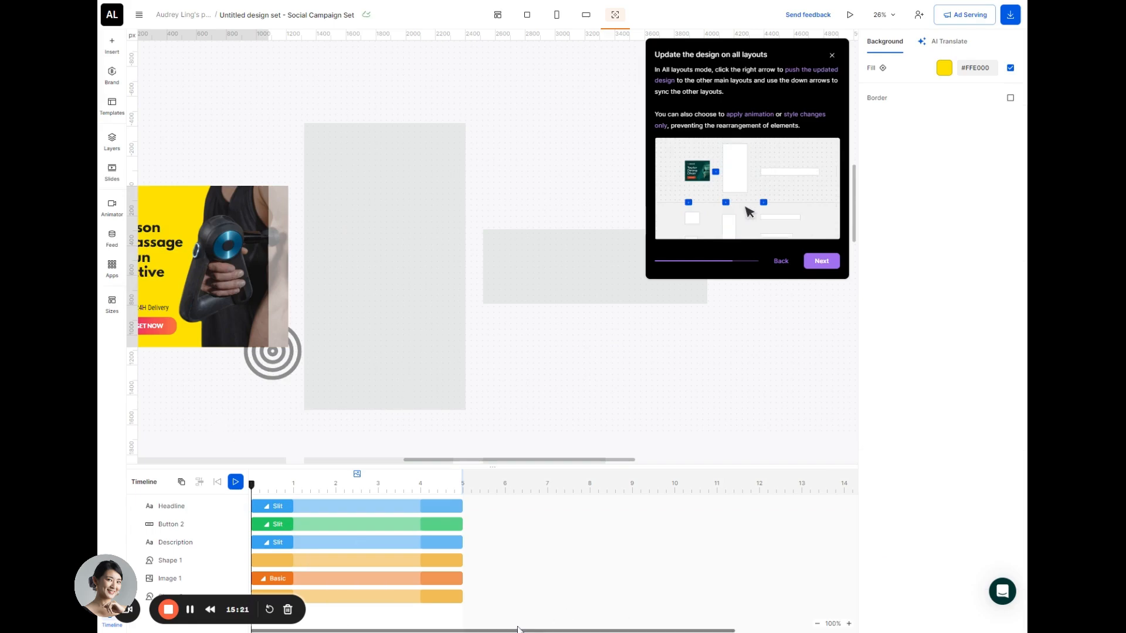
drag(482, 461, 427, 461)
click(350, 156)
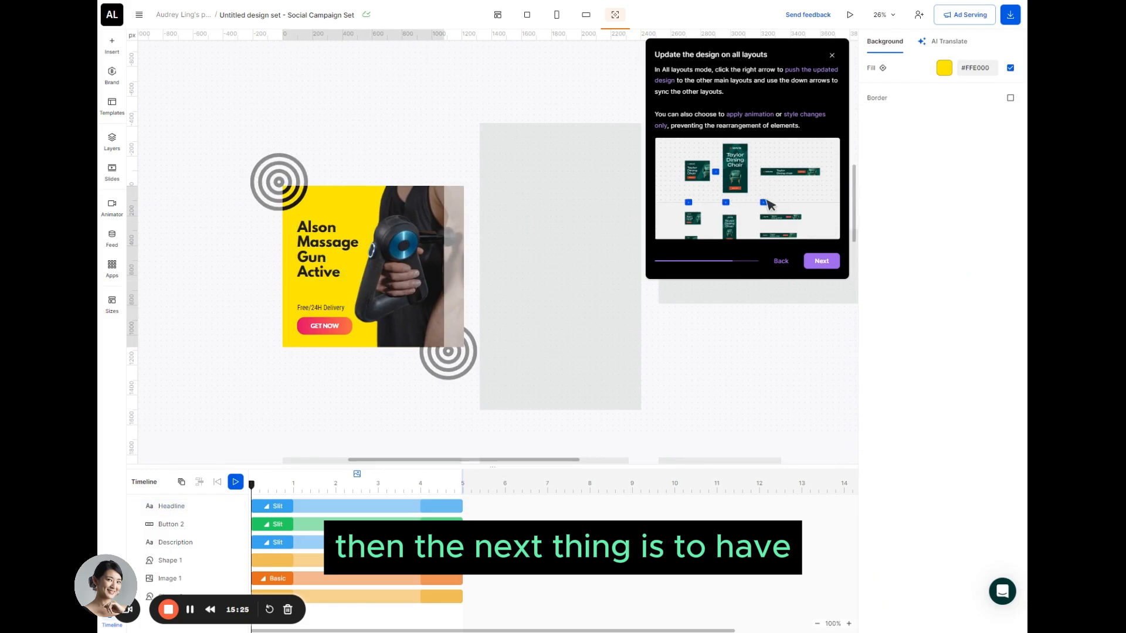
click(498, 18)
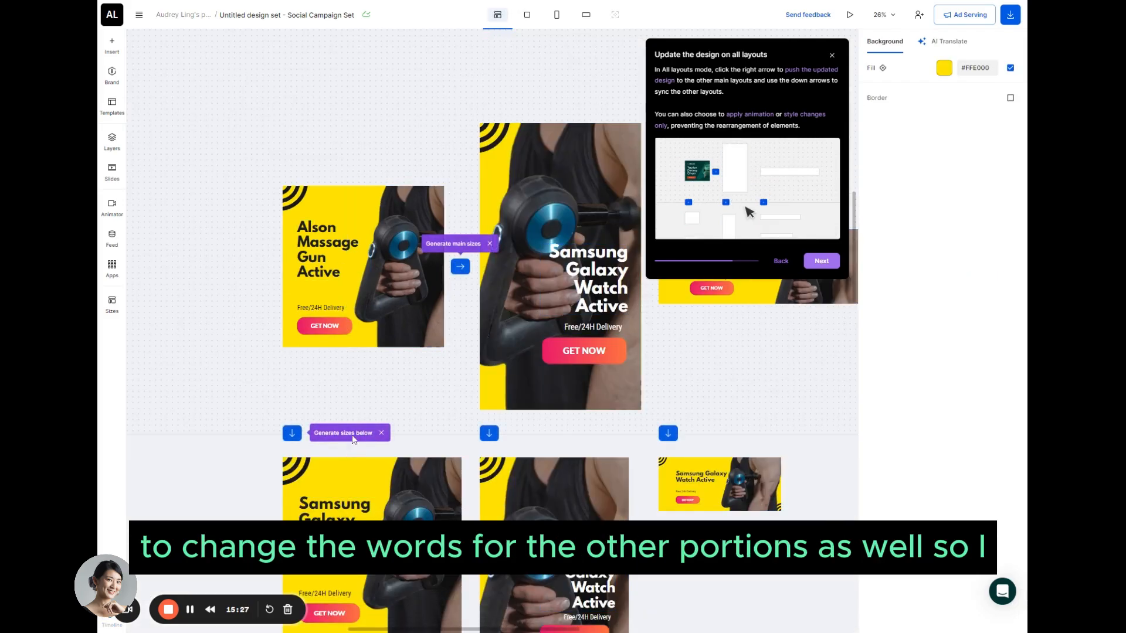
Step: Try to copy the main square headline's style, and then its elements and properties, to the other main layouts as a selected layer
click(460, 267)
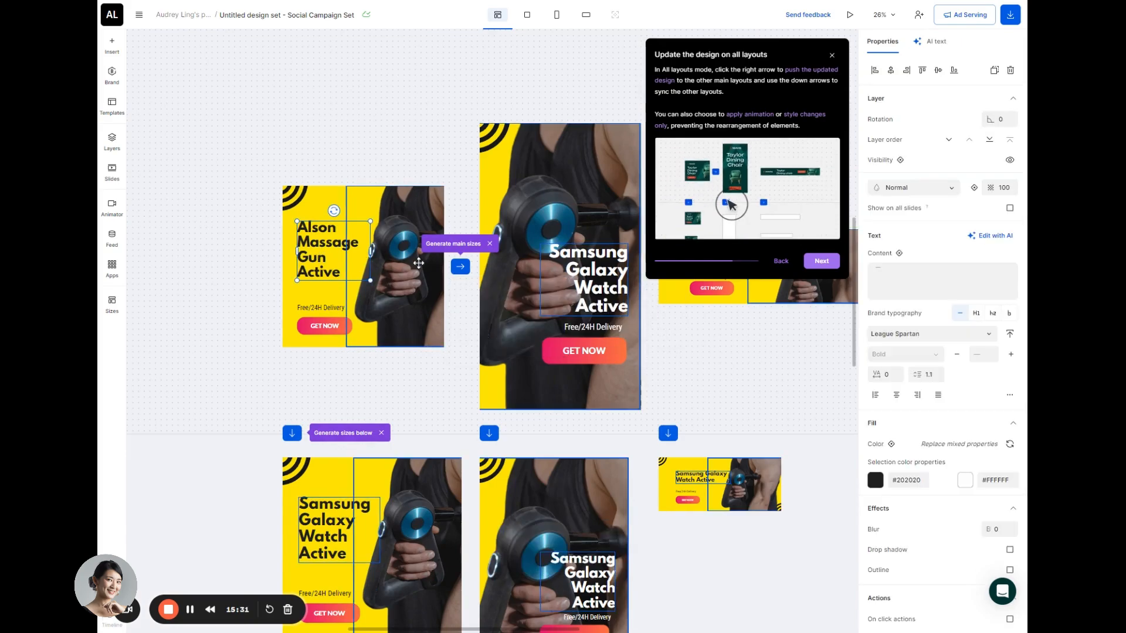
click(461, 266)
mouse_move(514, 334)
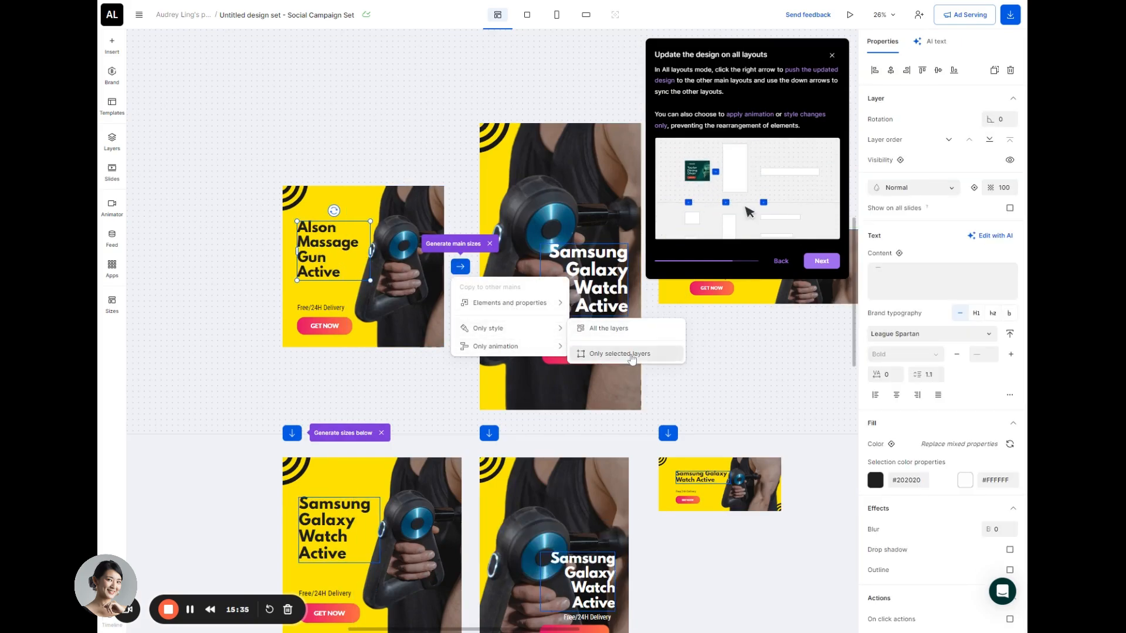
click(632, 355)
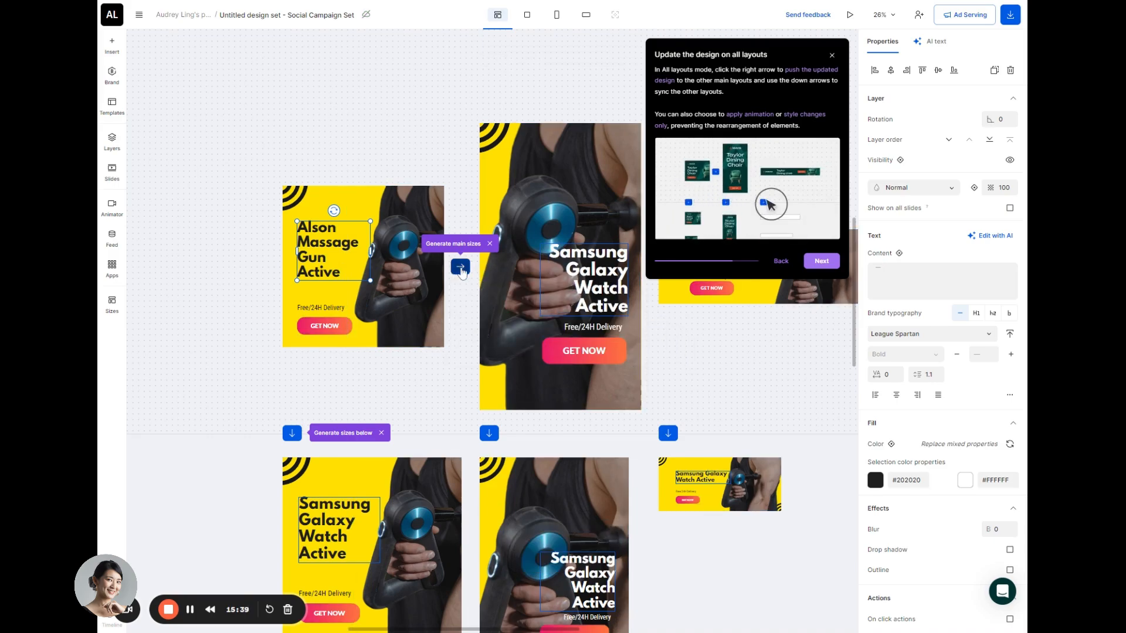
click(466, 269)
mouse_move(529, 305)
click(617, 329)
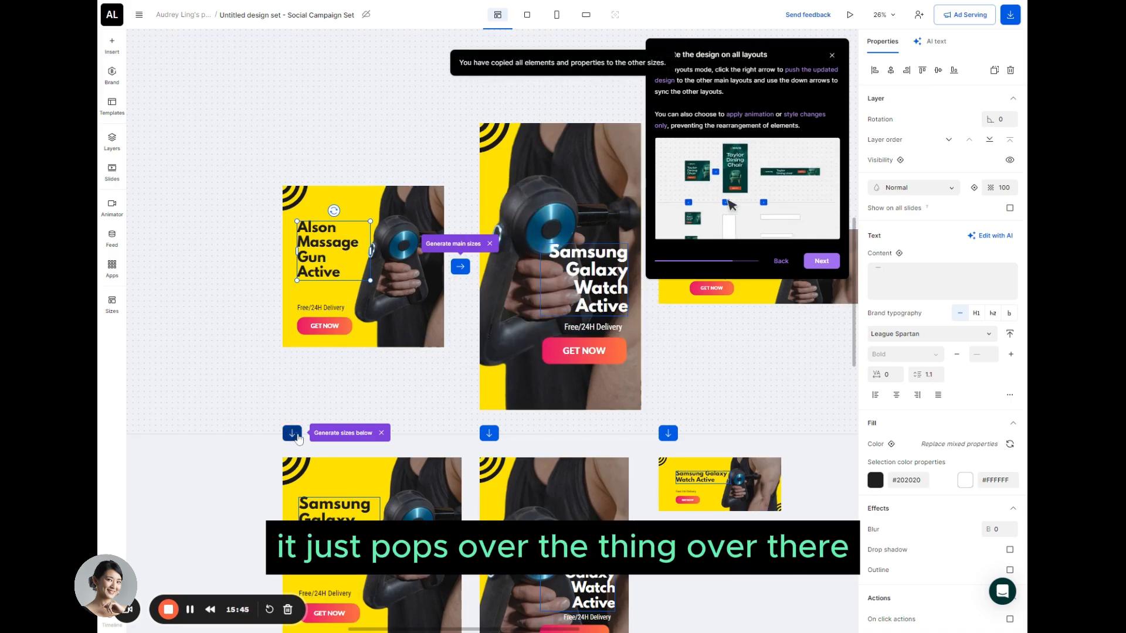
Step: Copy the updated headline's elements and properties from the main square layout to the square sizes below
click(297, 438)
mouse_move(355, 475)
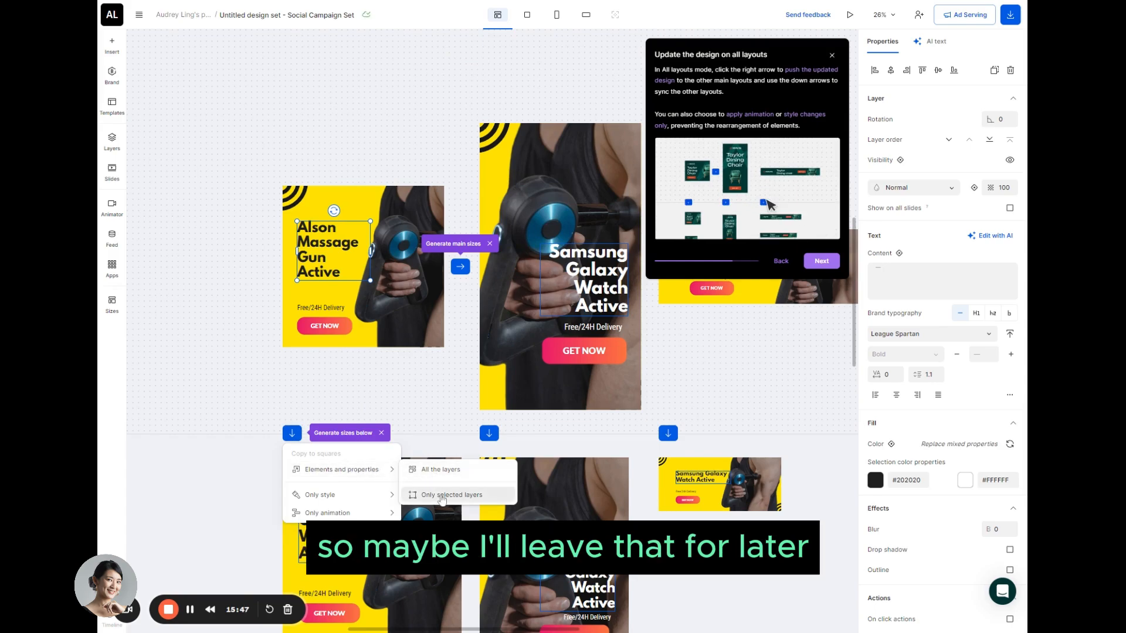
click(433, 471)
scroll(441, 495, down, 4)
scroll(441, 496, down, 1)
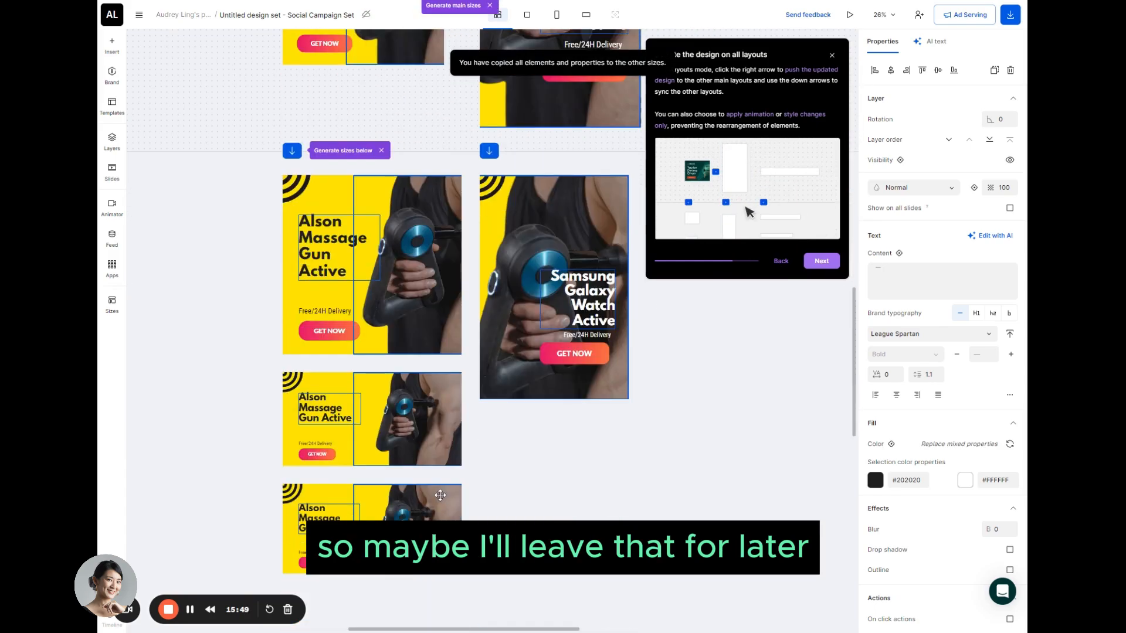
Step: Open the main vertical layout for editing and change its headline to "Alson Massage Gun Active"
scroll(417, 453, up, 5)
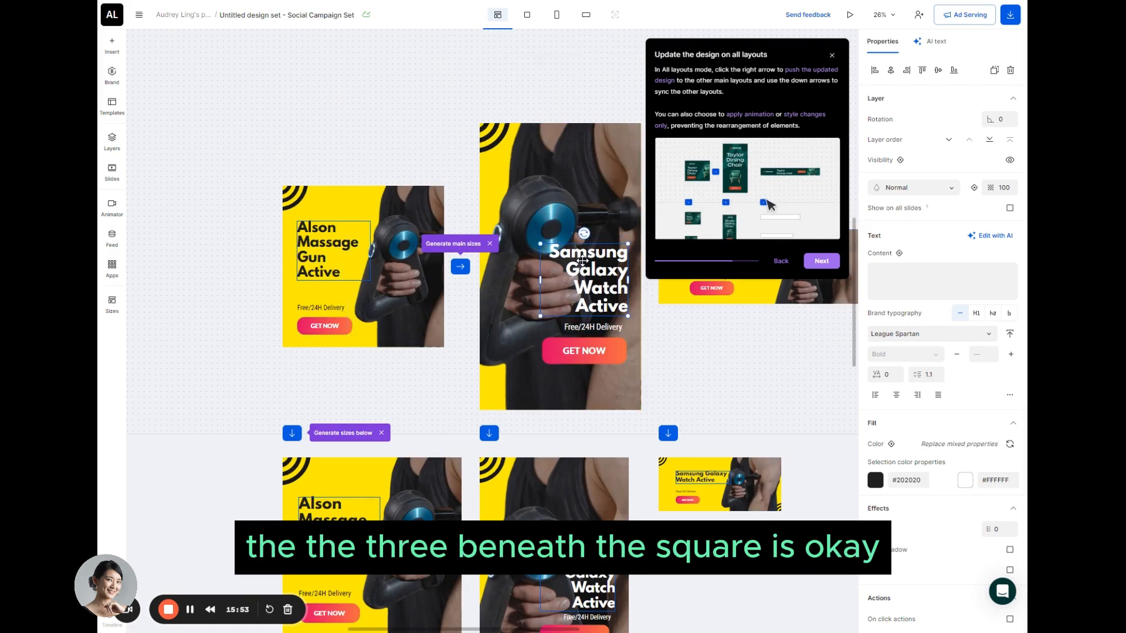
double_click(582, 261)
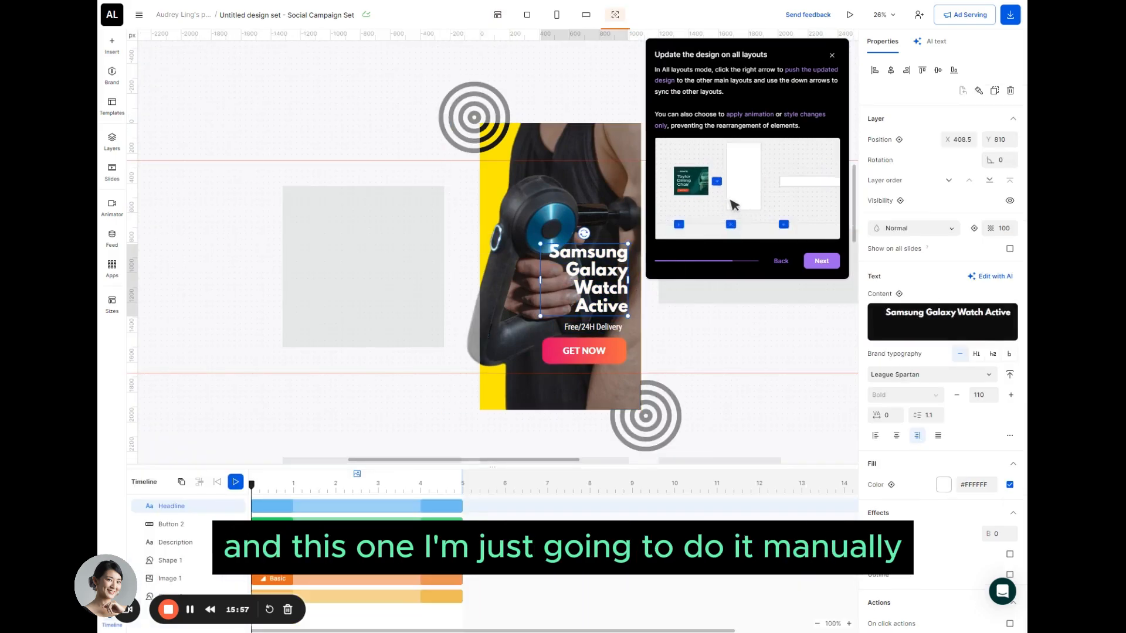
drag(983, 313, 885, 313)
text(A)
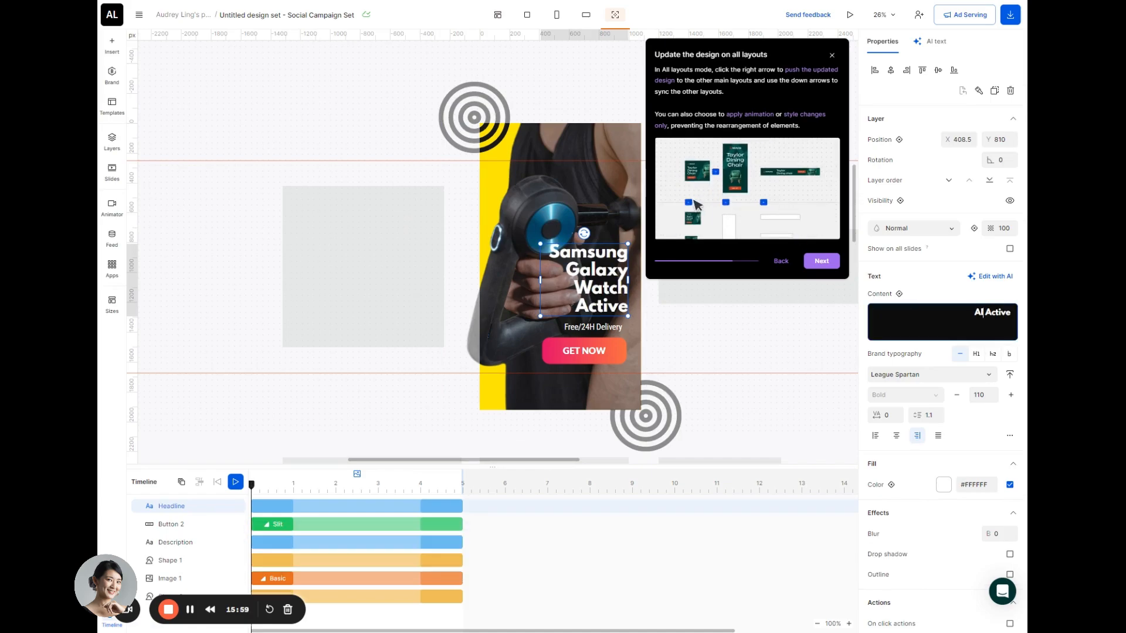
text(lson Massa)
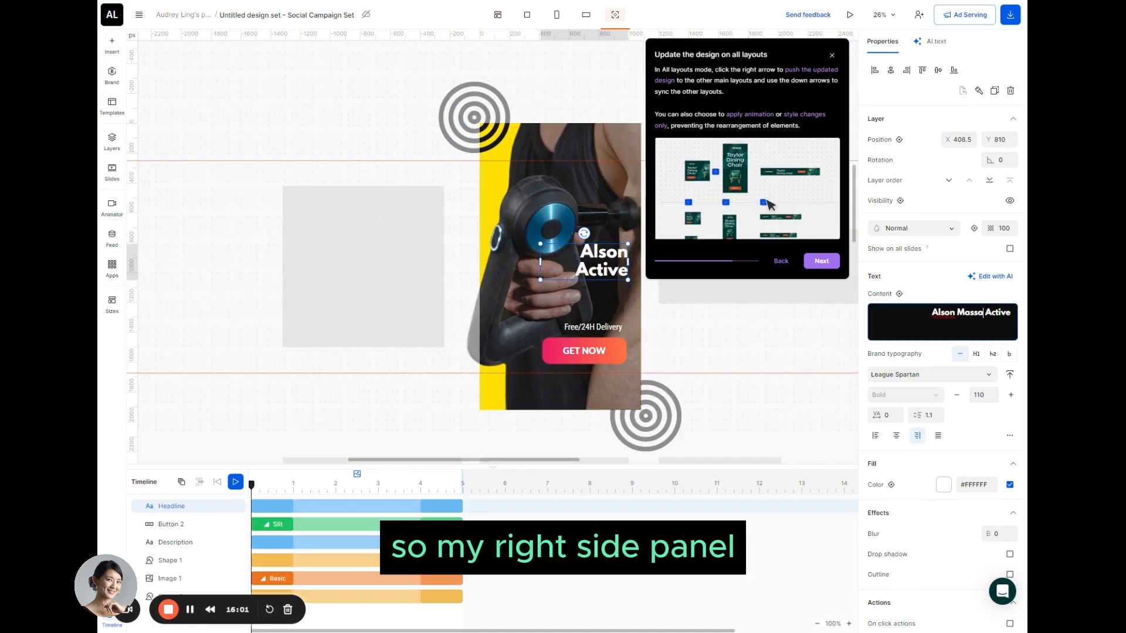
text(ge Gun)
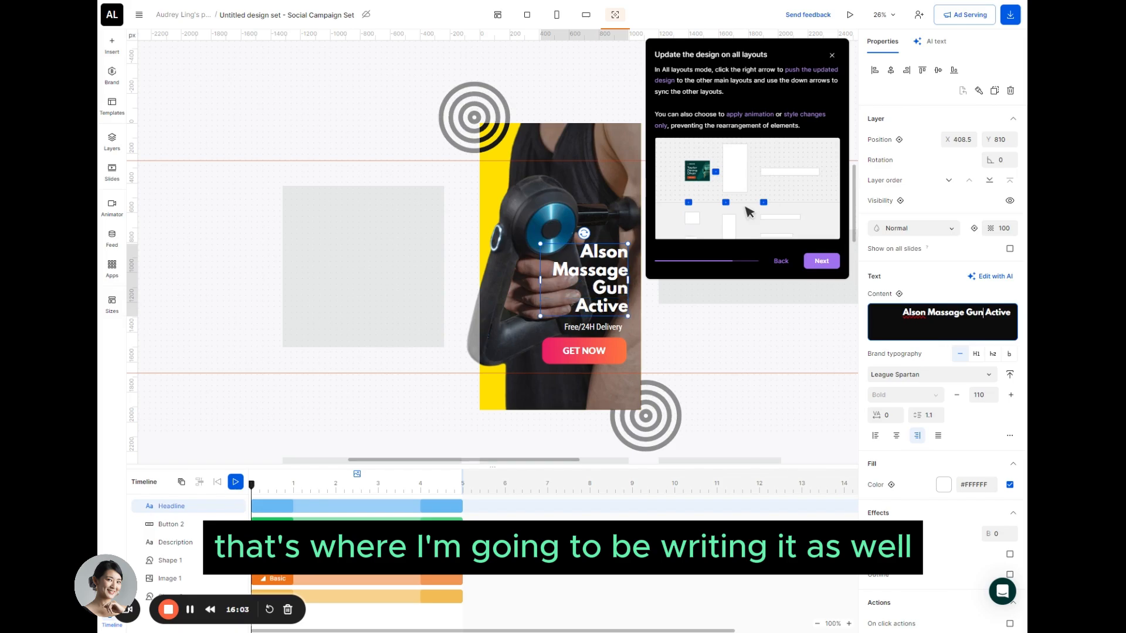
click(694, 342)
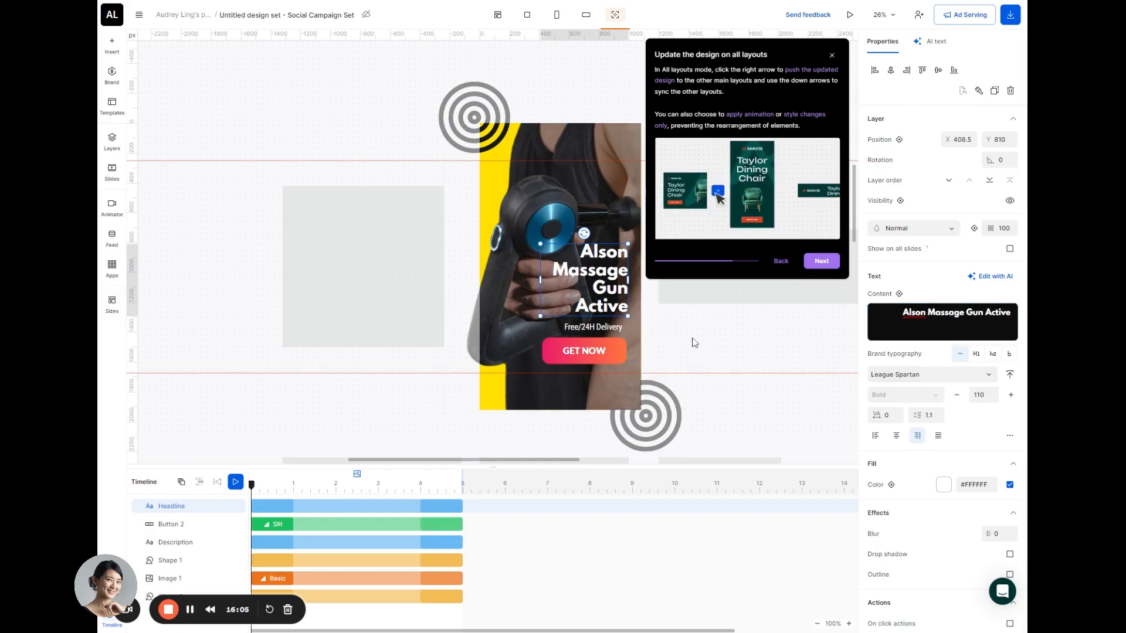
Step: Widen the vertical layout's headline box until the text wraps to three lines, and place it directly above the delivery text
click(564, 277)
drag(540, 280, 589, 298)
click(691, 338)
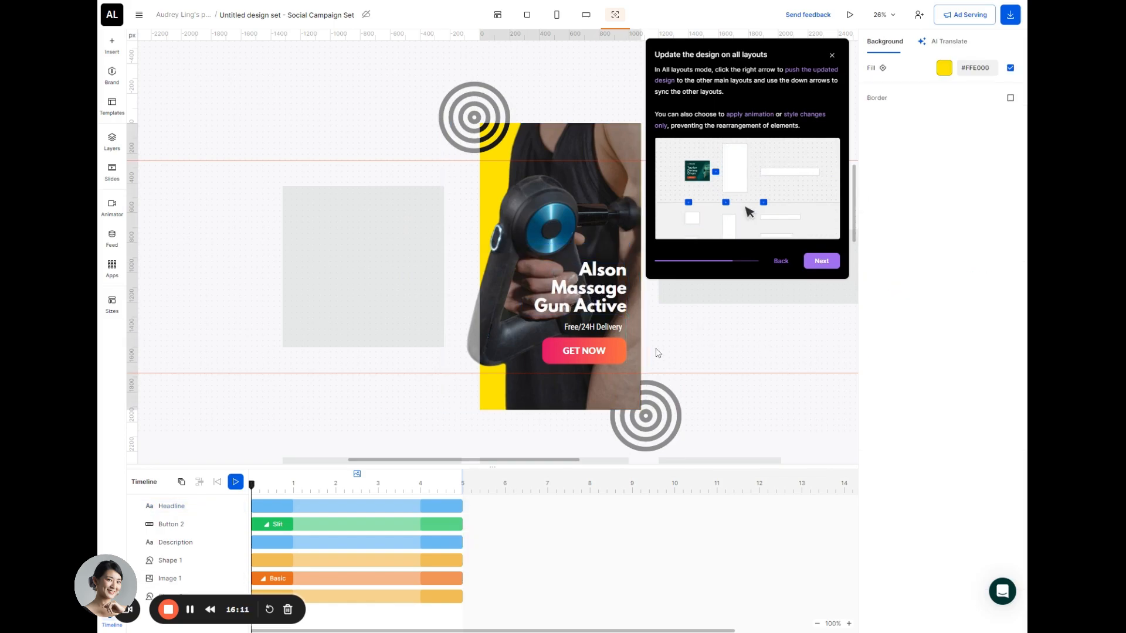
Step: Return to the view of all layouts and copy only the selected headline's elements and properties from the main vertical layout to the vertical size below
click(497, 15)
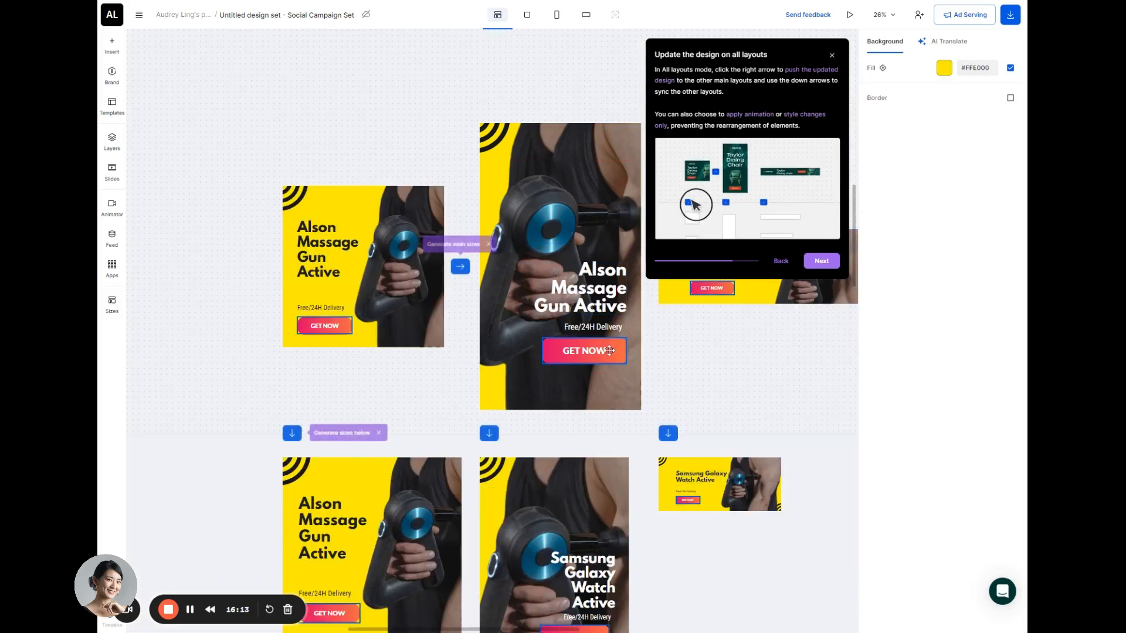
click(489, 435)
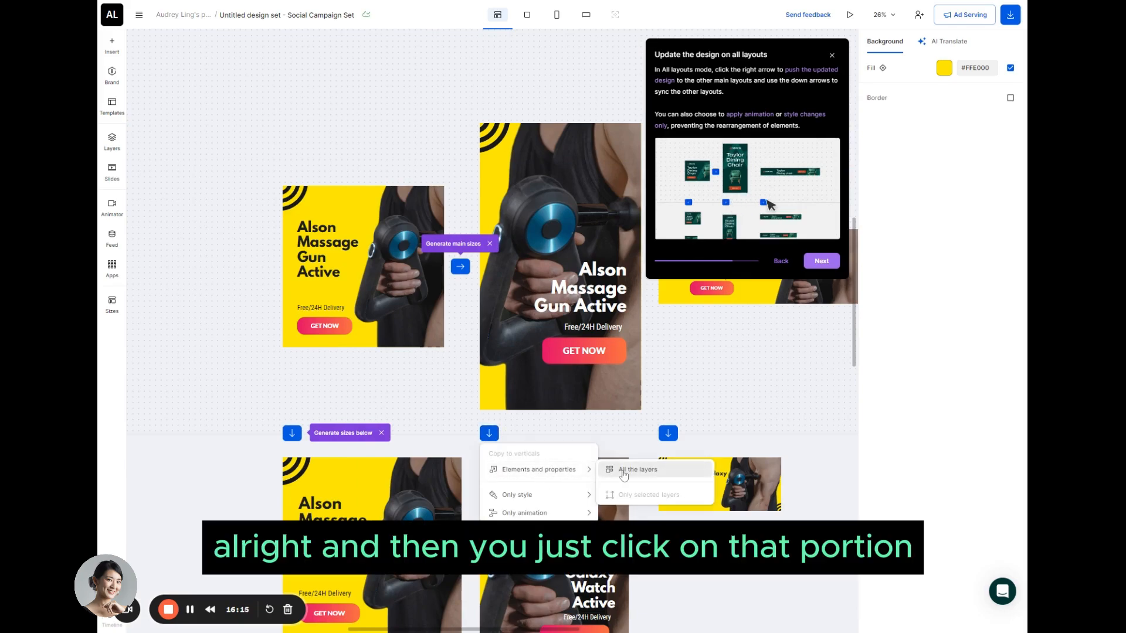
click(489, 433)
mouse_move(586, 472)
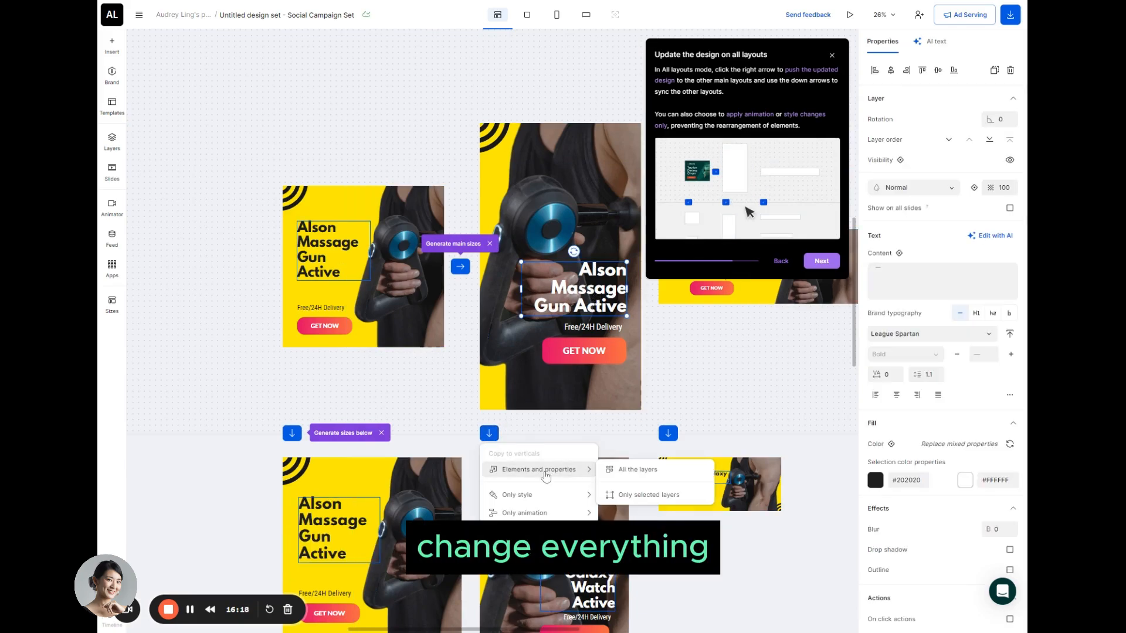
click(636, 498)
scroll(594, 436, down, 3)
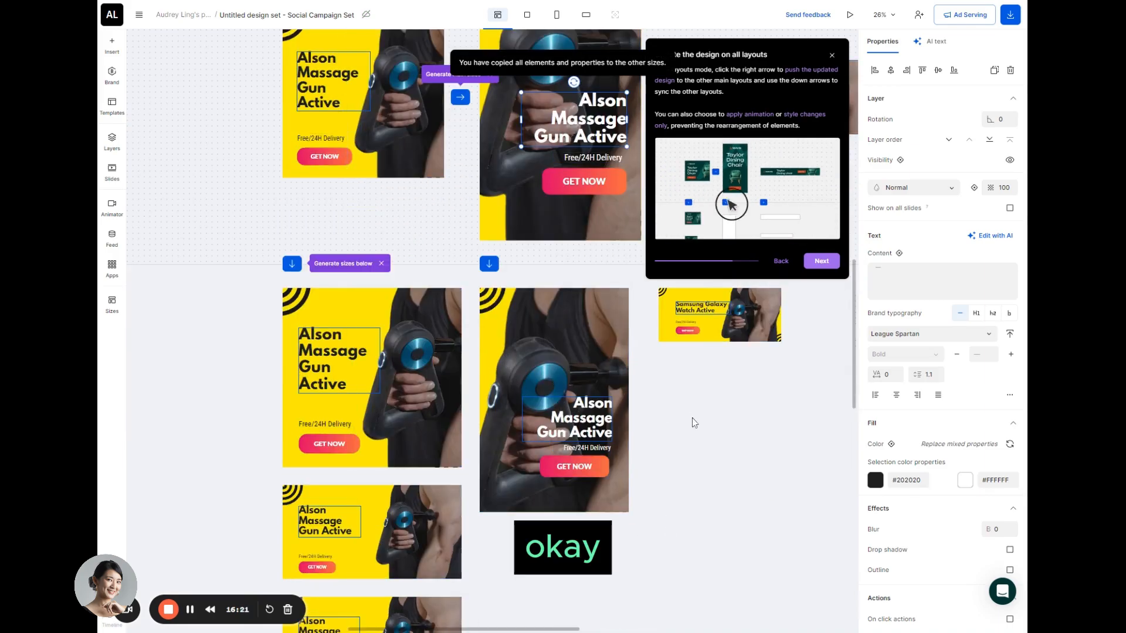
Step: Open the main horizontal layout for editing and change its headline to "Alson Massage Gun Active"
scroll(693, 375, up, 3)
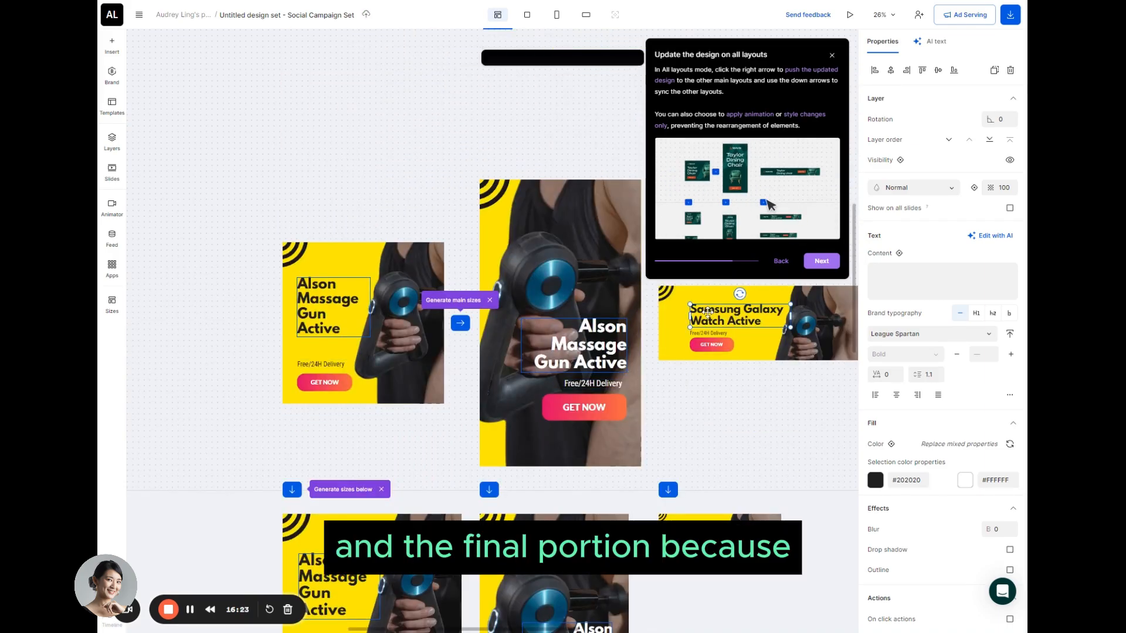
click(731, 311)
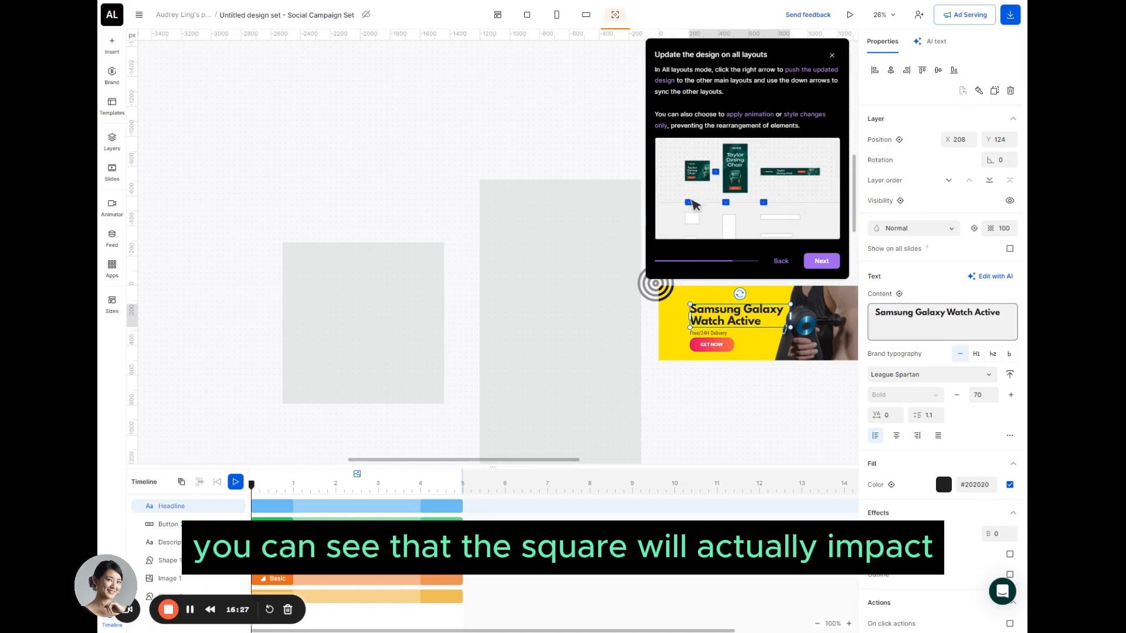
drag(967, 313, 841, 311)
key(BackSpace)
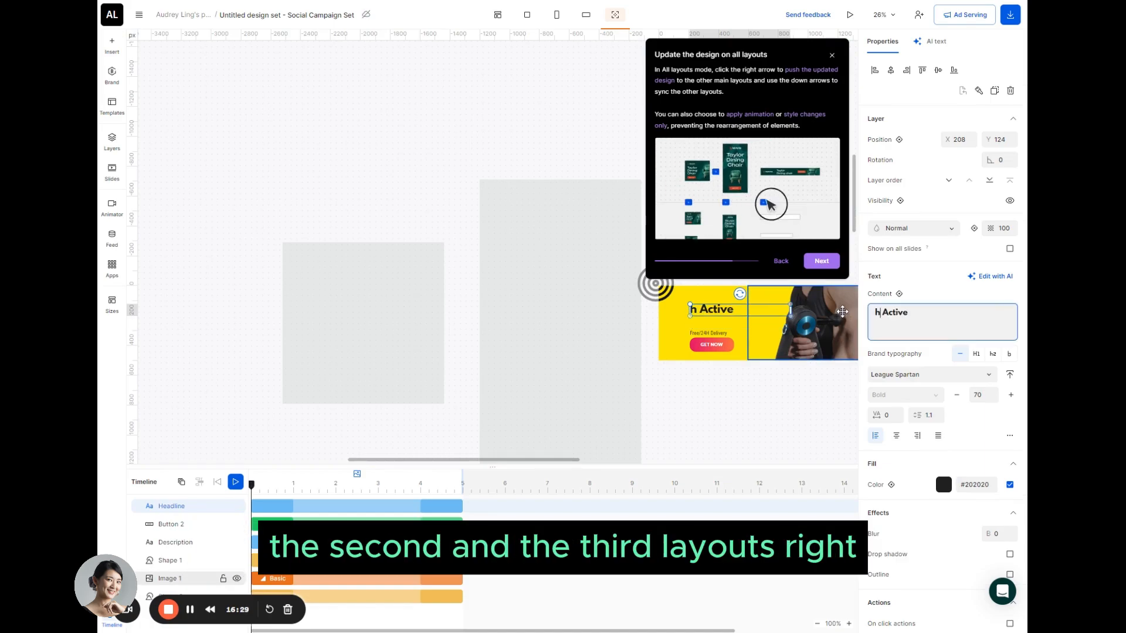
key(Delete)
text(Alson Massage Gun)
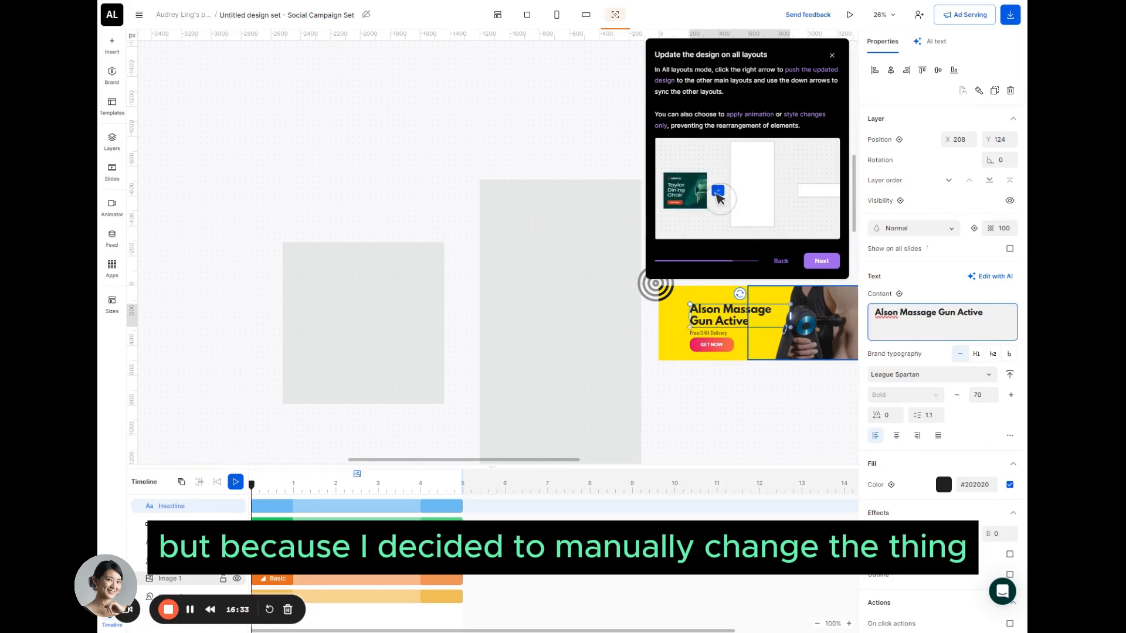
click(751, 413)
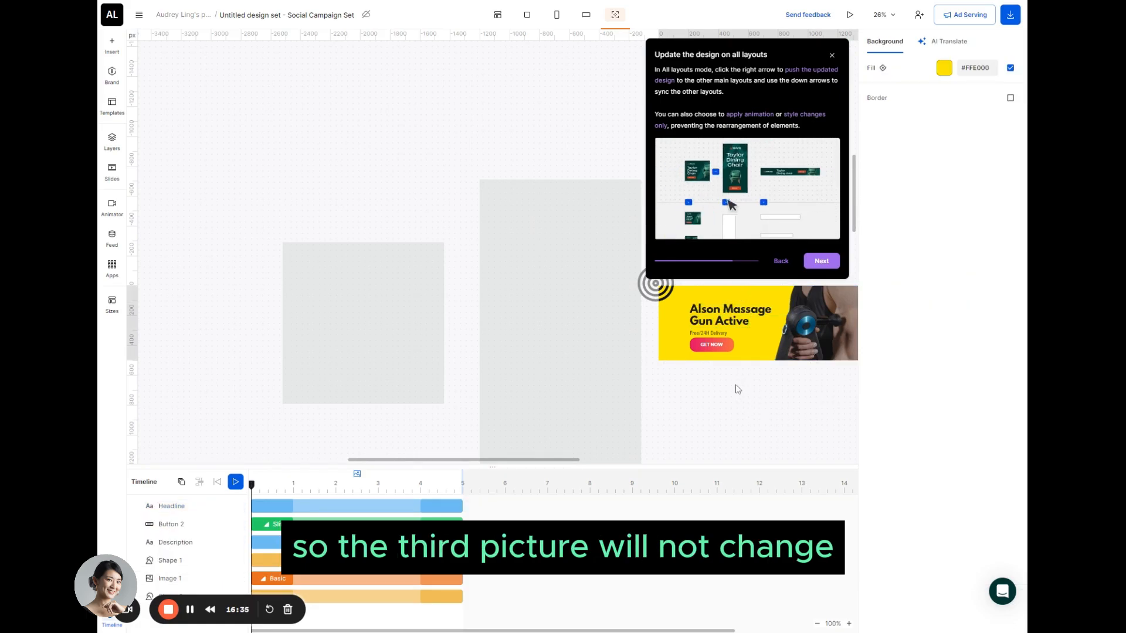
Step: Return to the view of all layouts, copy all elements and properties from the main horizontal layout to the horizontal sizes below, and advance the guide
click(498, 15)
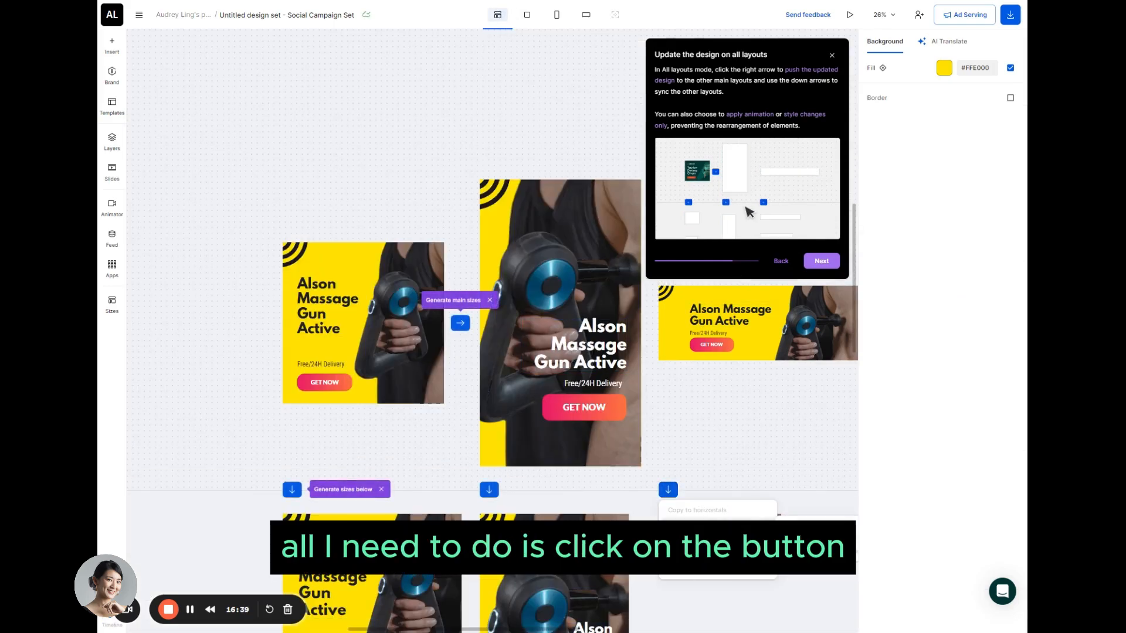
click(739, 526)
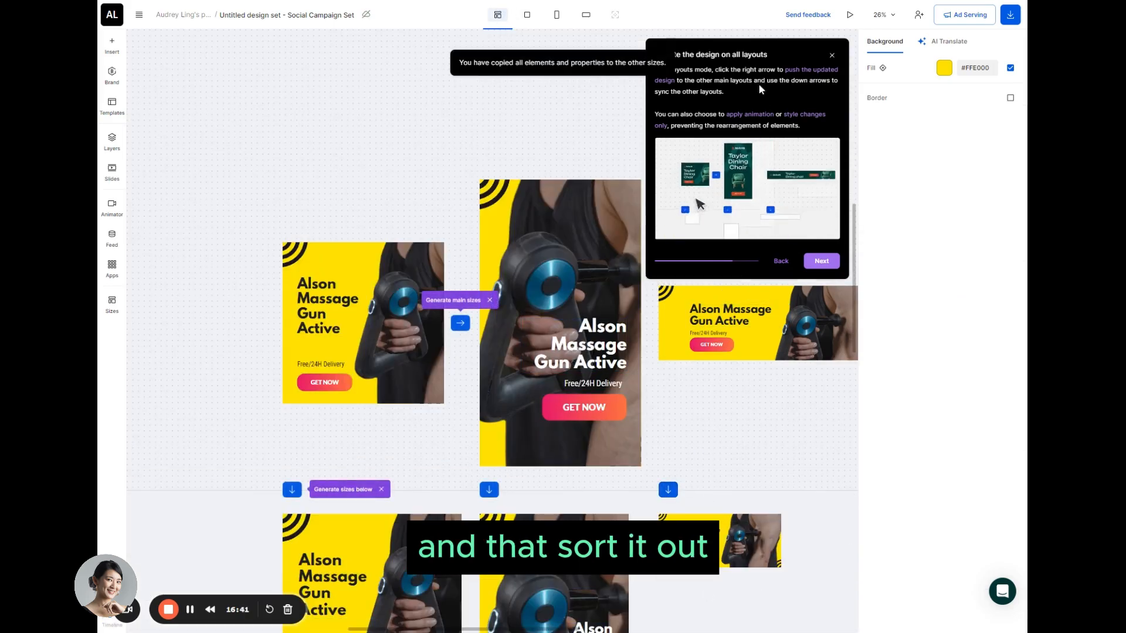
click(821, 262)
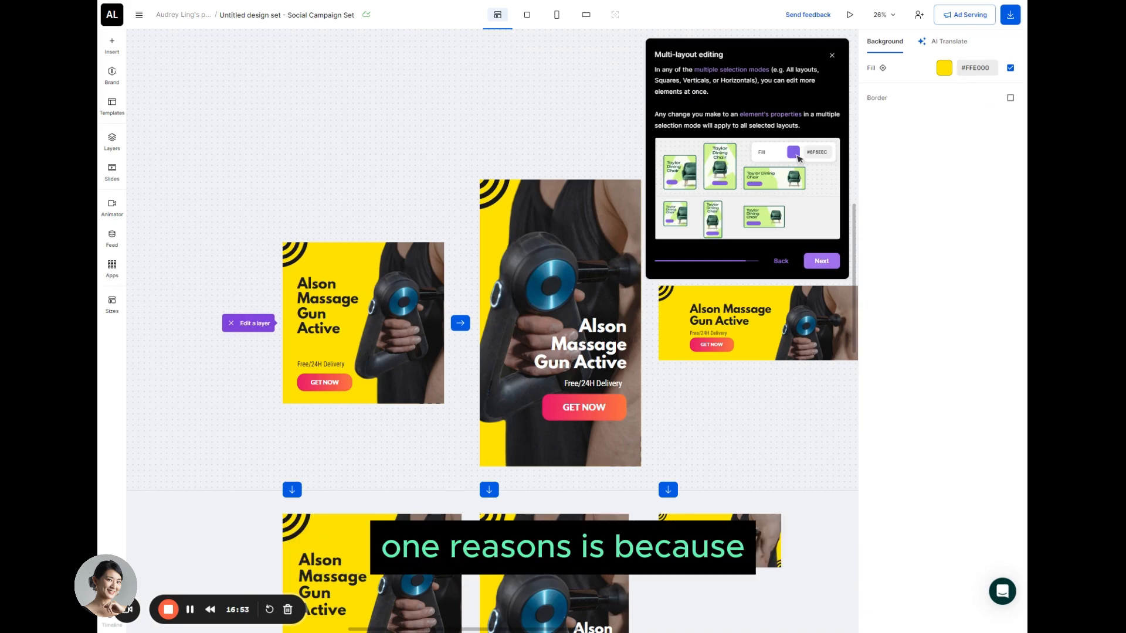
Step: Change the background fill of all layouts, trying blue #0053FF and cyan #00DFFF before settling on yellow #FFEC00
click(943, 68)
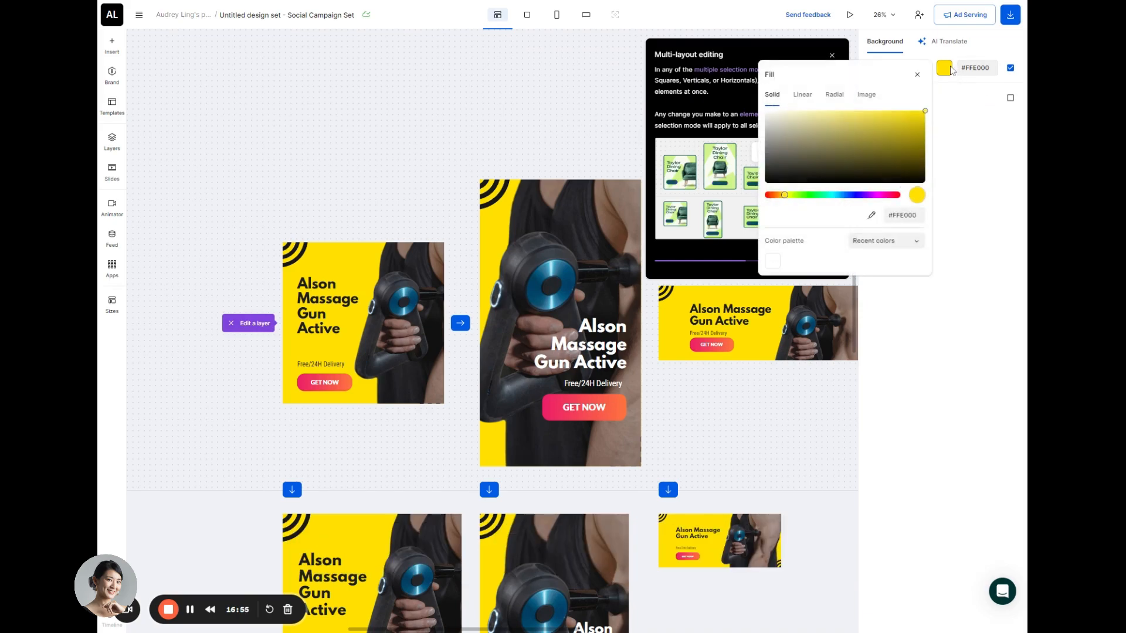
click(900, 129)
mouse_move(903, 140)
mouse_down()
mouse_move(864, 158)
mouse_move(794, 126)
mouse_move(925, 111)
mouse_up()
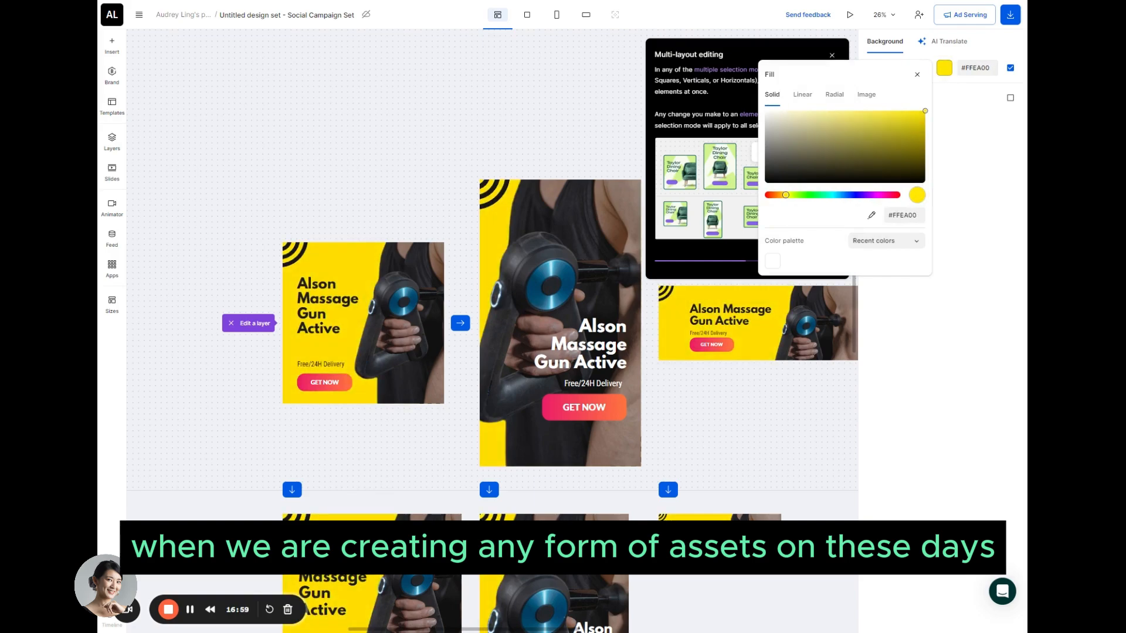
click(848, 195)
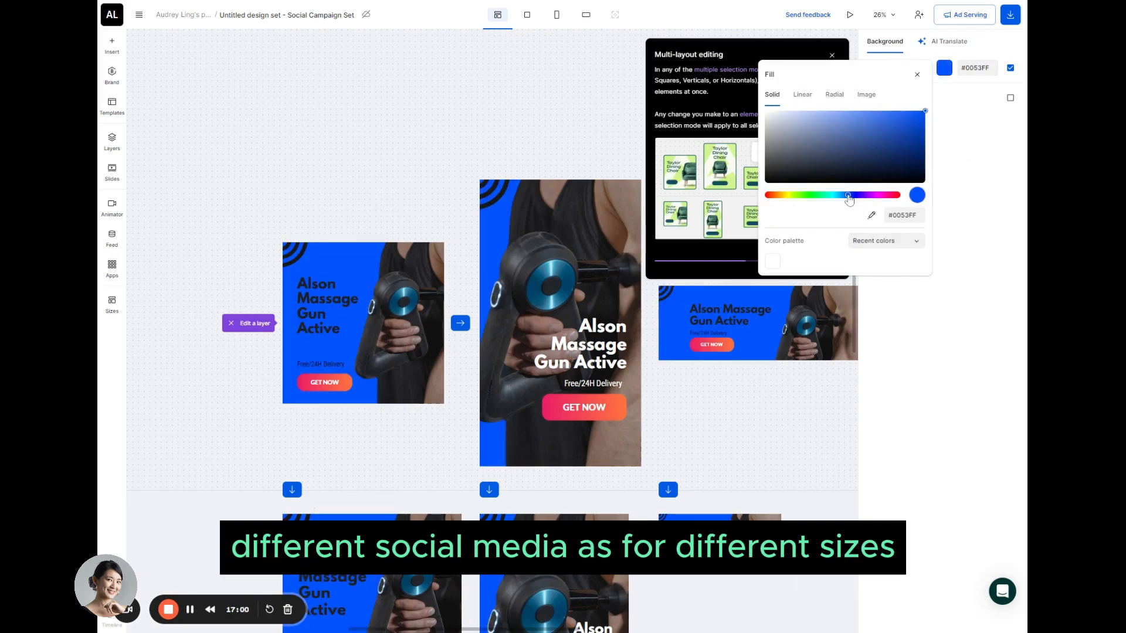
click(803, 195)
click(835, 195)
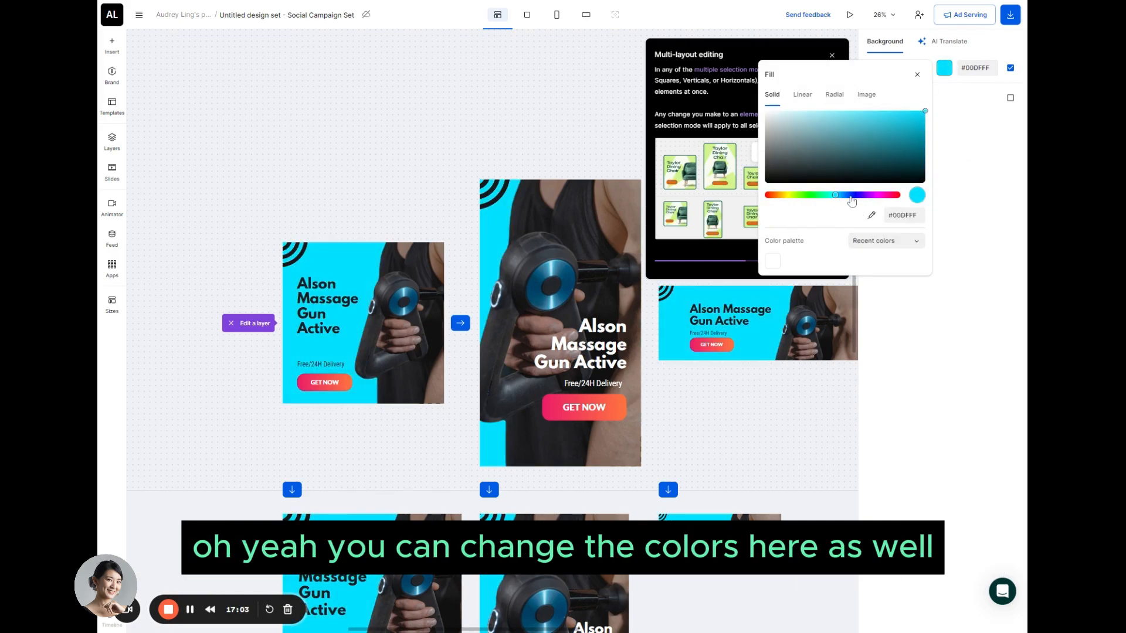
drag(850, 197, 786, 196)
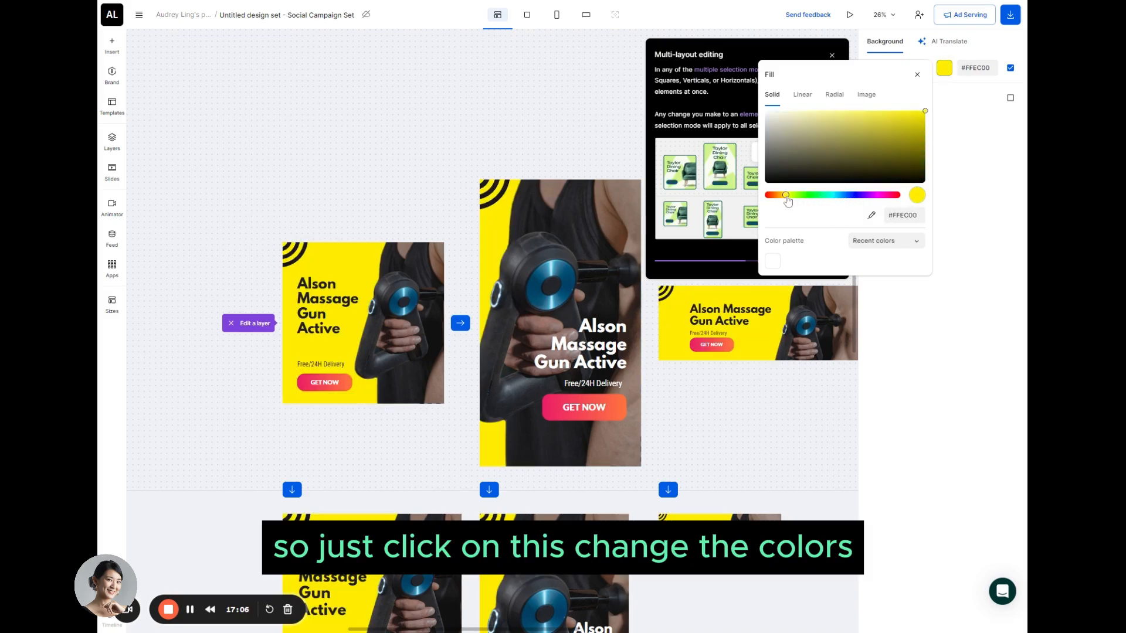
click(965, 169)
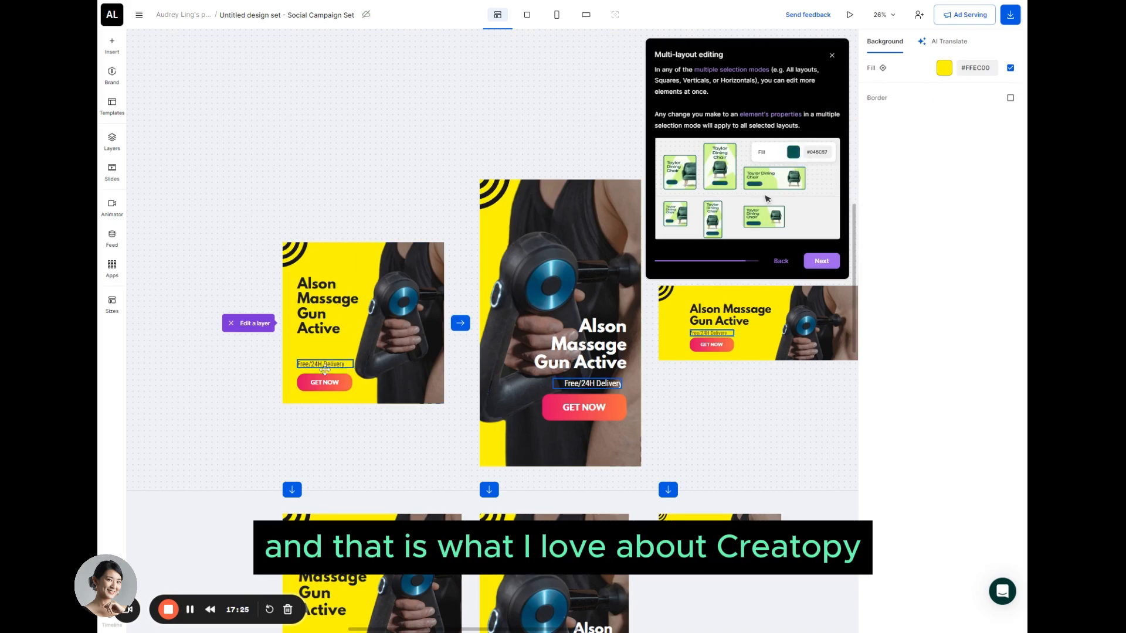
Step: Recolor the first stop of the GET NOW button's linear gradient across all layouts, trying brown, yellow, blue and green before settling on purple
click(303, 385)
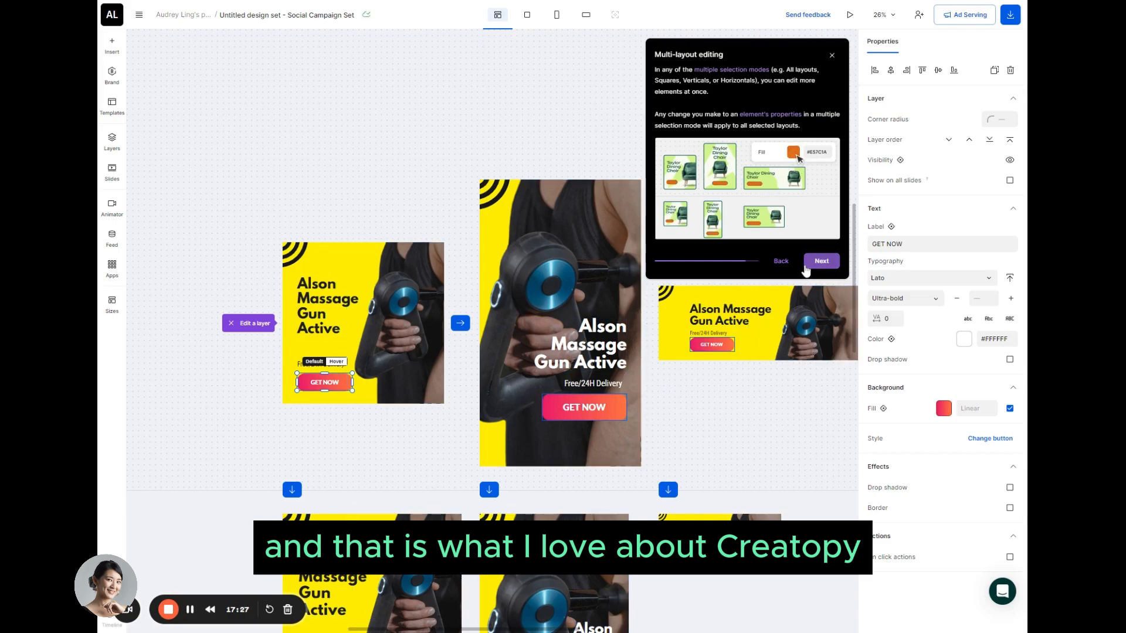
click(943, 411)
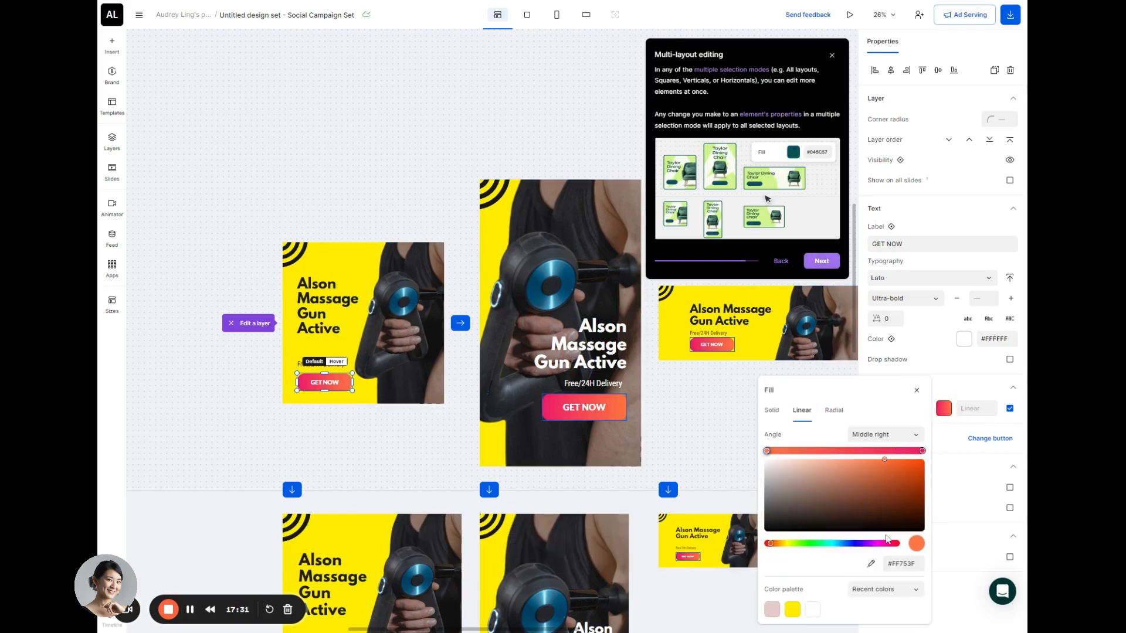
click(904, 499)
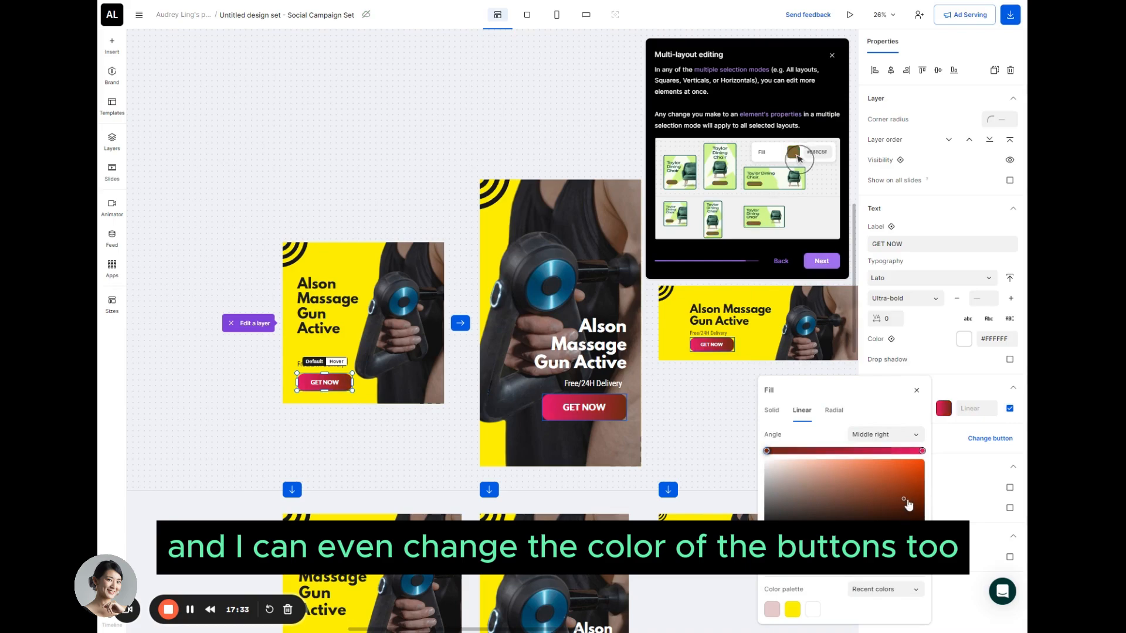
click(793, 610)
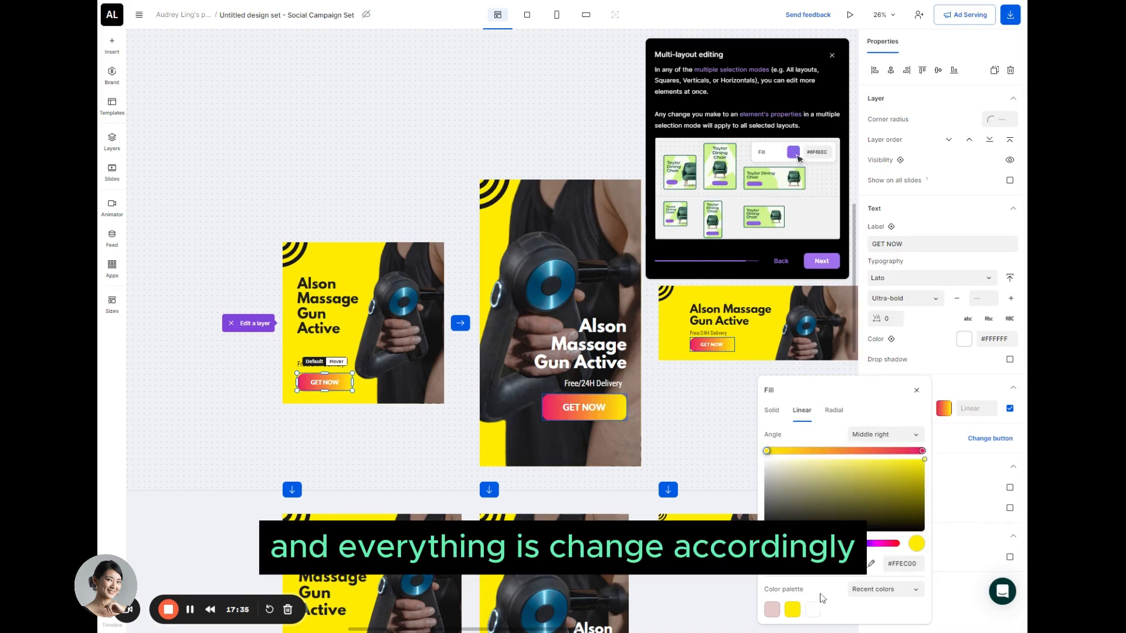
click(871, 544)
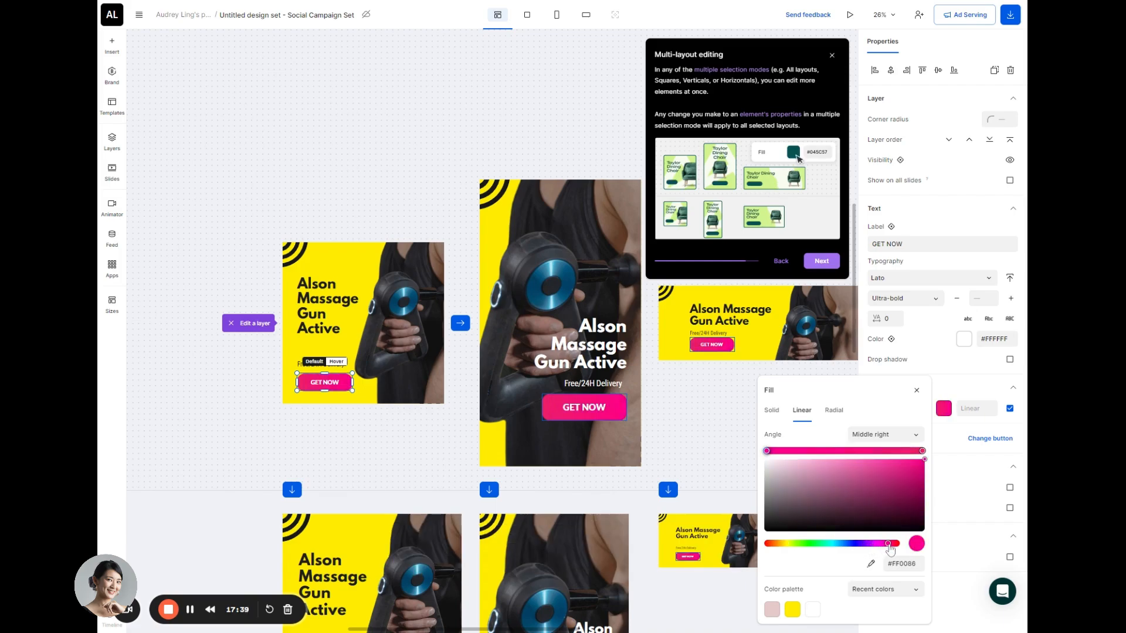
click(856, 544)
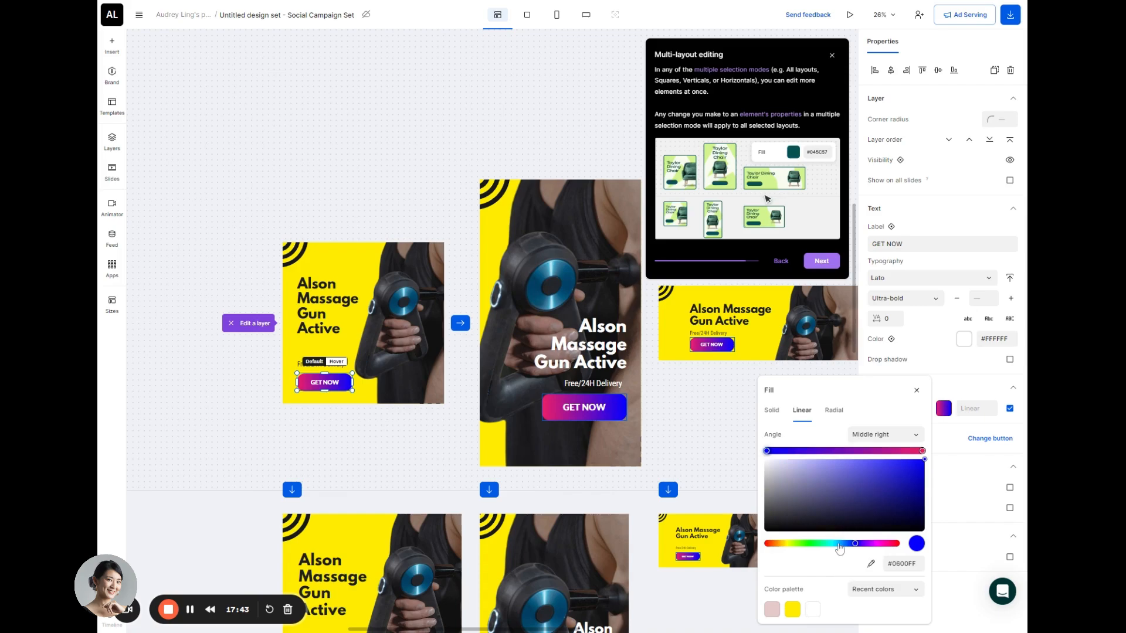
drag(840, 544, 798, 544)
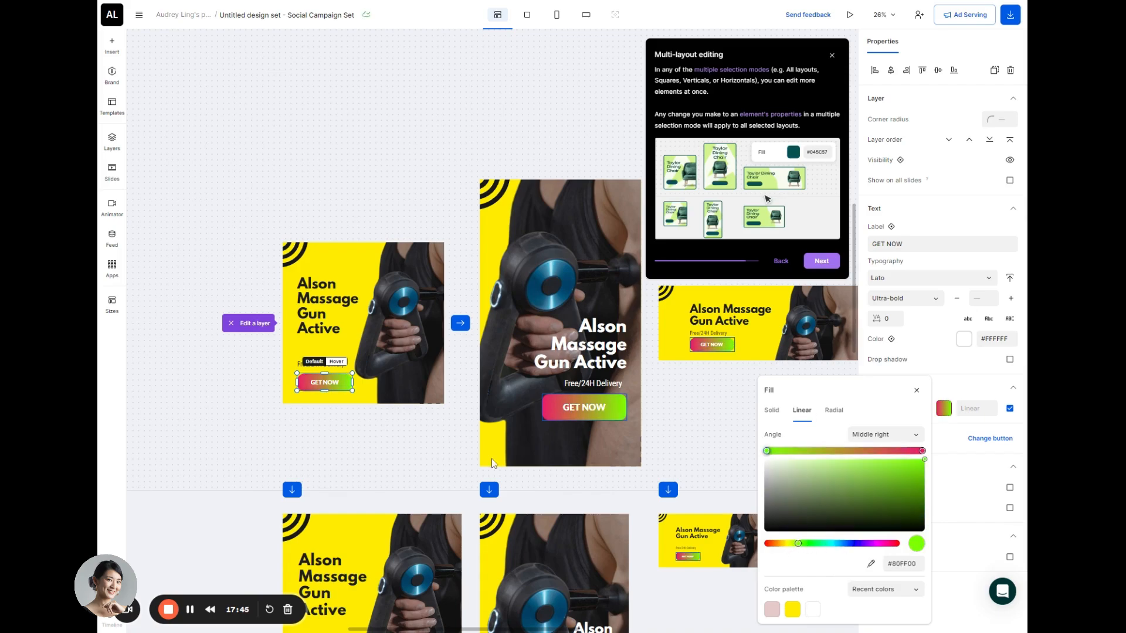
click(887, 544)
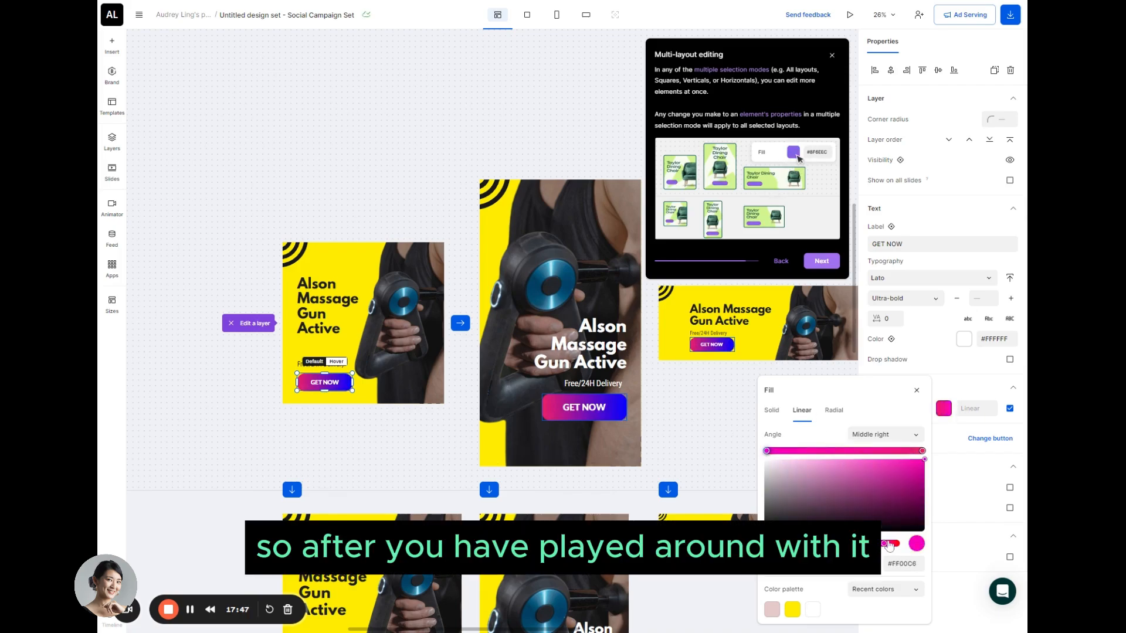
drag(889, 545, 867, 545)
click(951, 489)
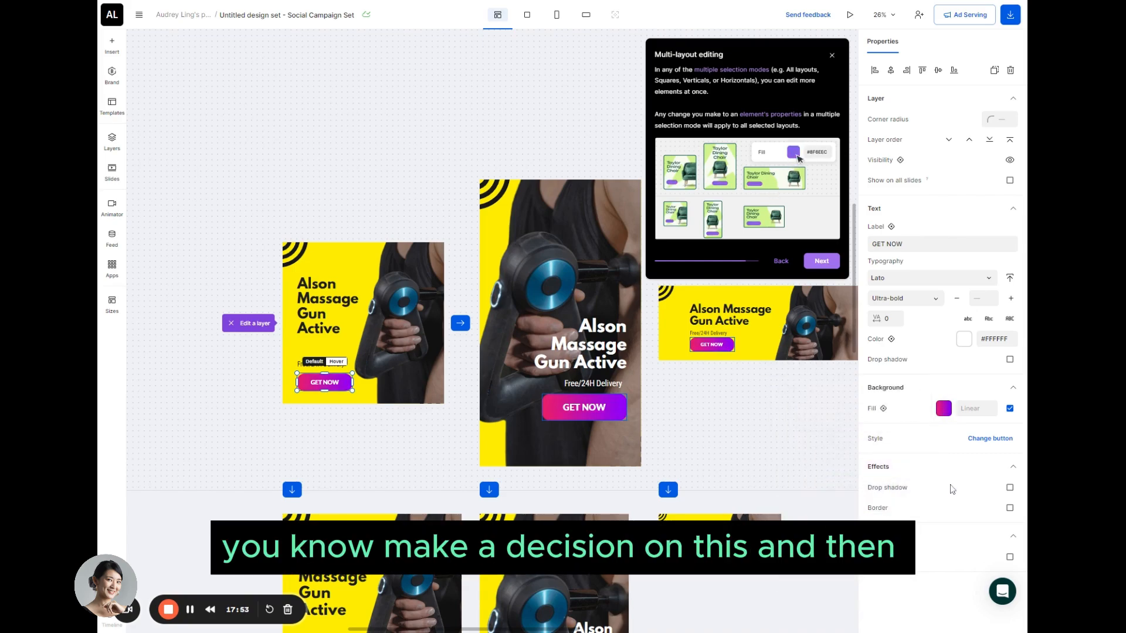
click(266, 462)
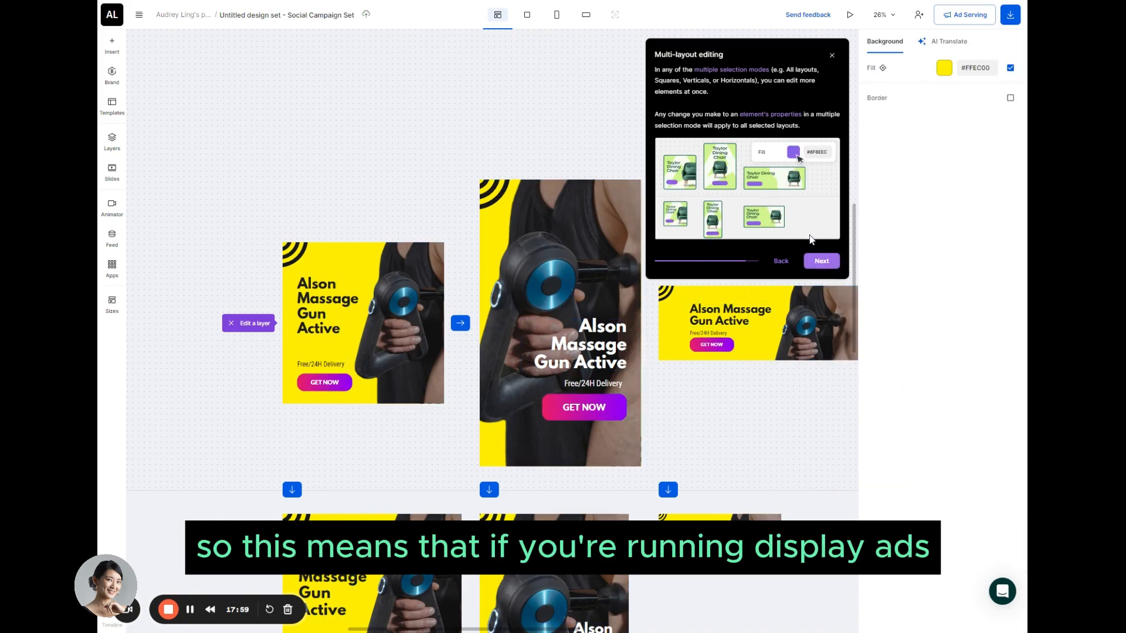
Step: Add the Mobile Leaderboard (320 x 50 px) and Billboard (970 x 250 px) sizes to the design set and apply the changes
click(815, 260)
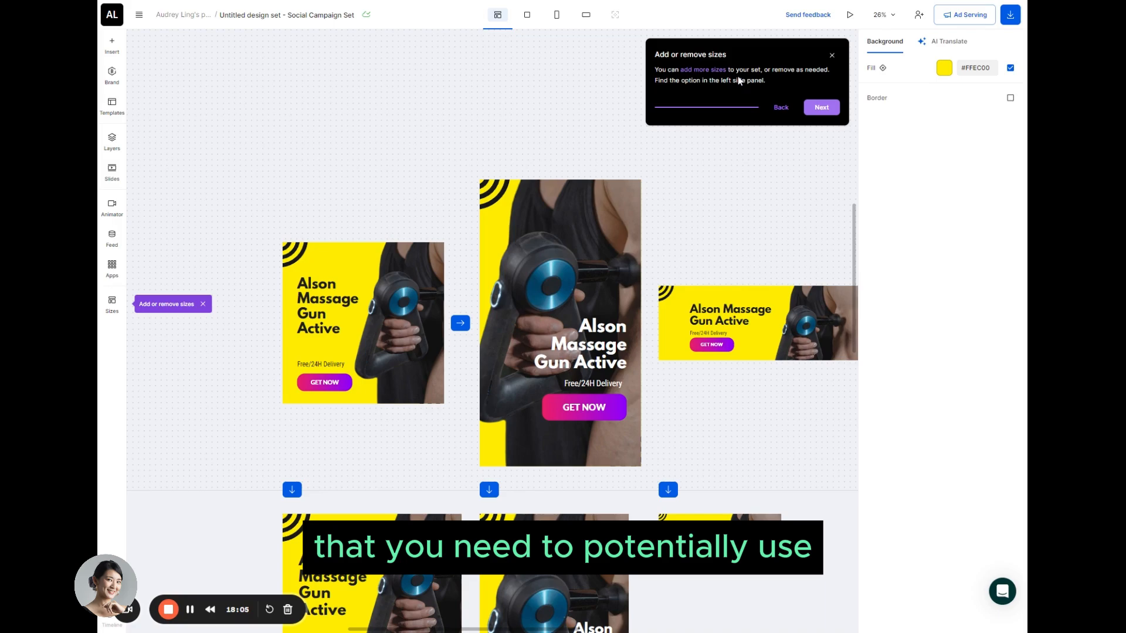
click(116, 307)
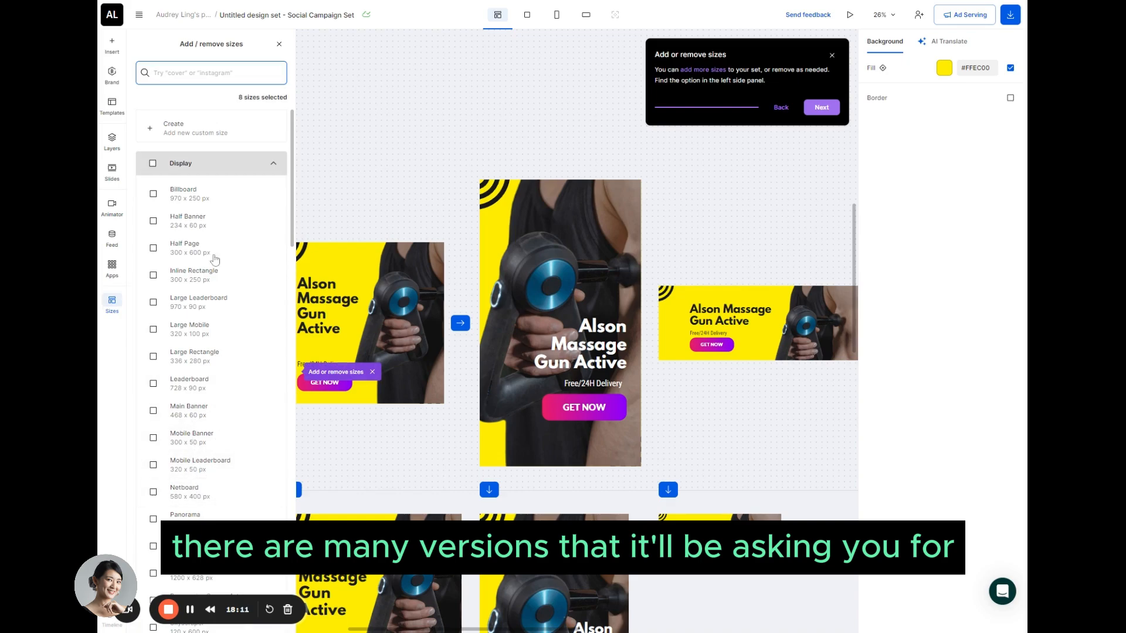
scroll(208, 498, down, 1)
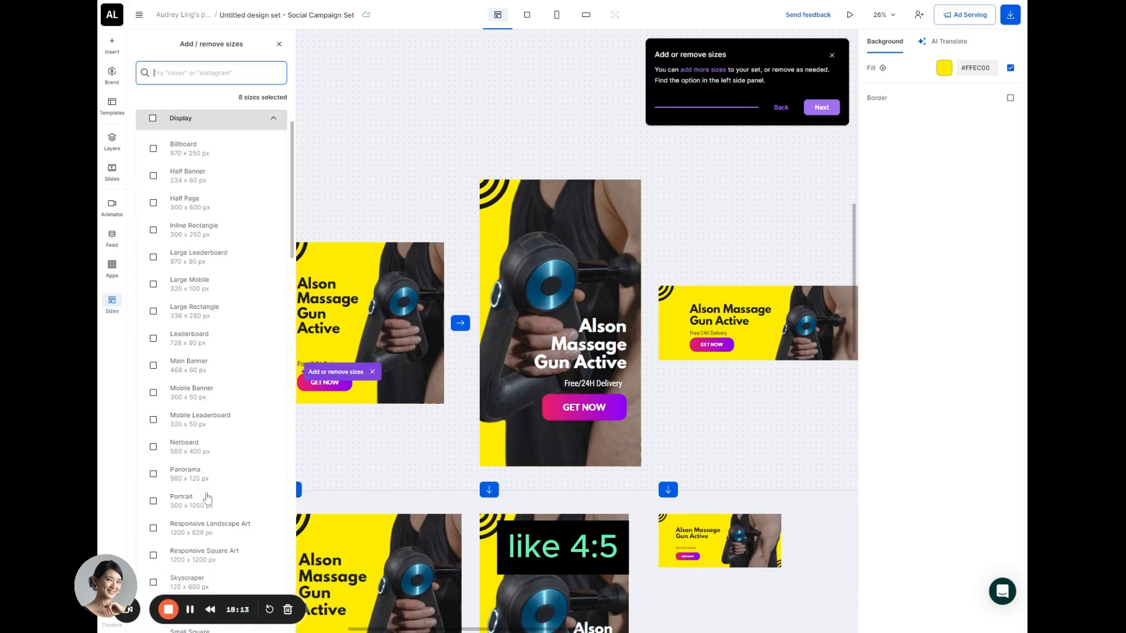
click(153, 409)
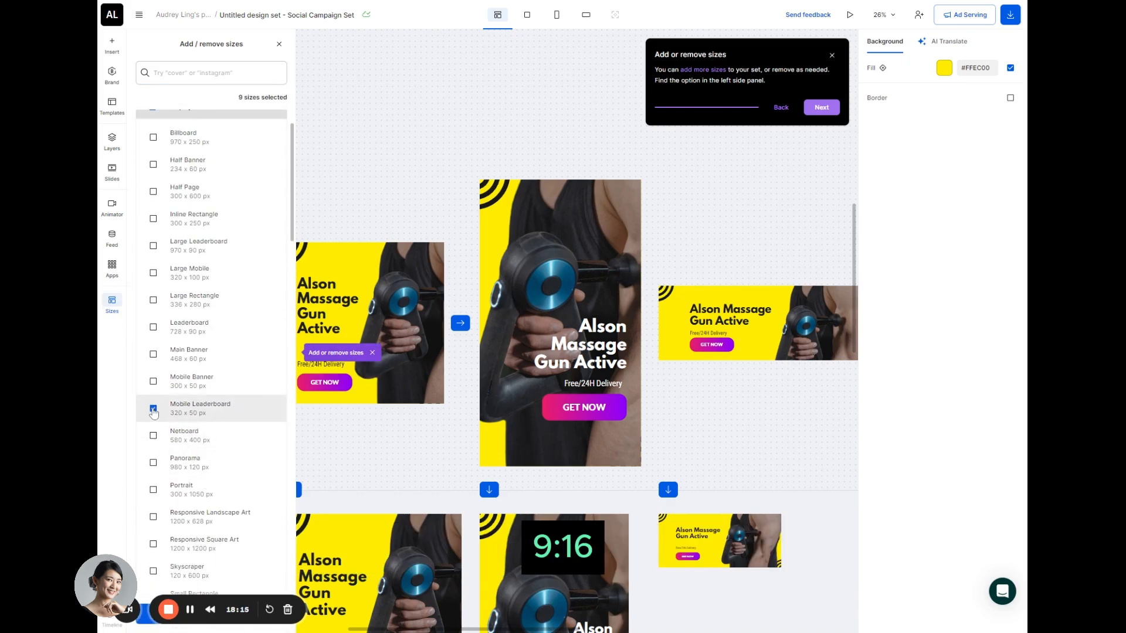
scroll(260, 429, down, 4)
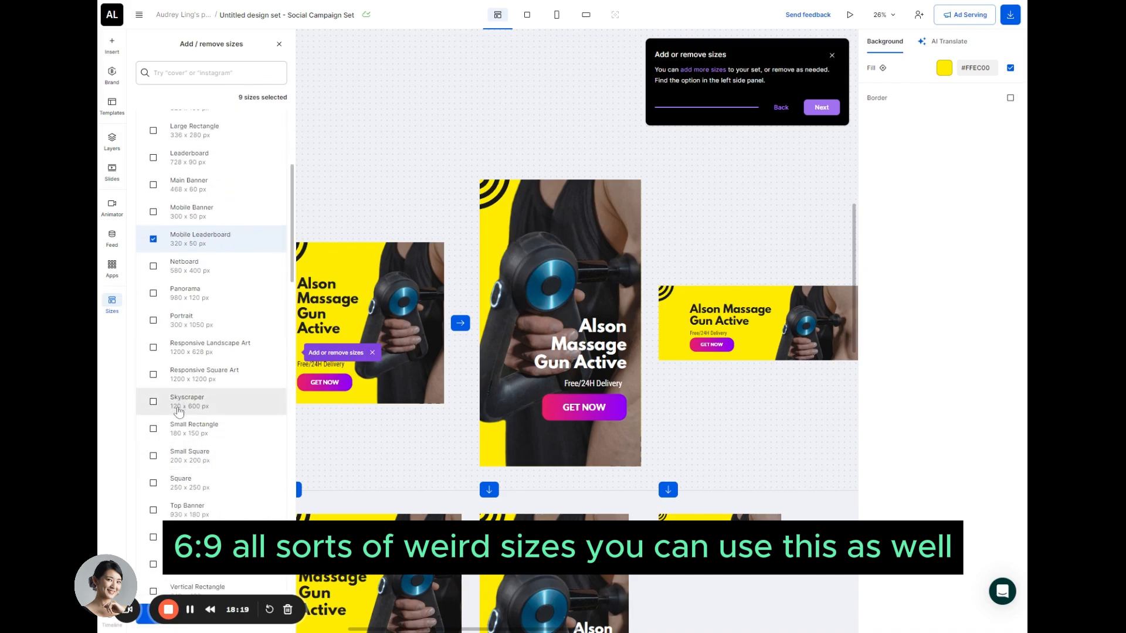
scroll(179, 411, up, 5)
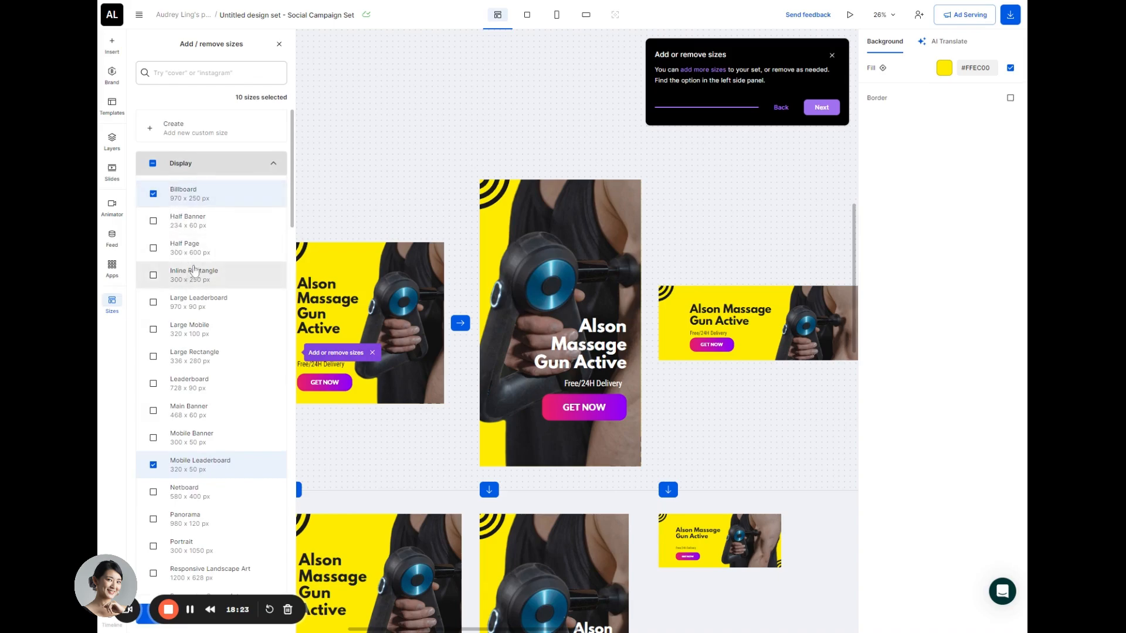
scroll(215, 346, down, 12)
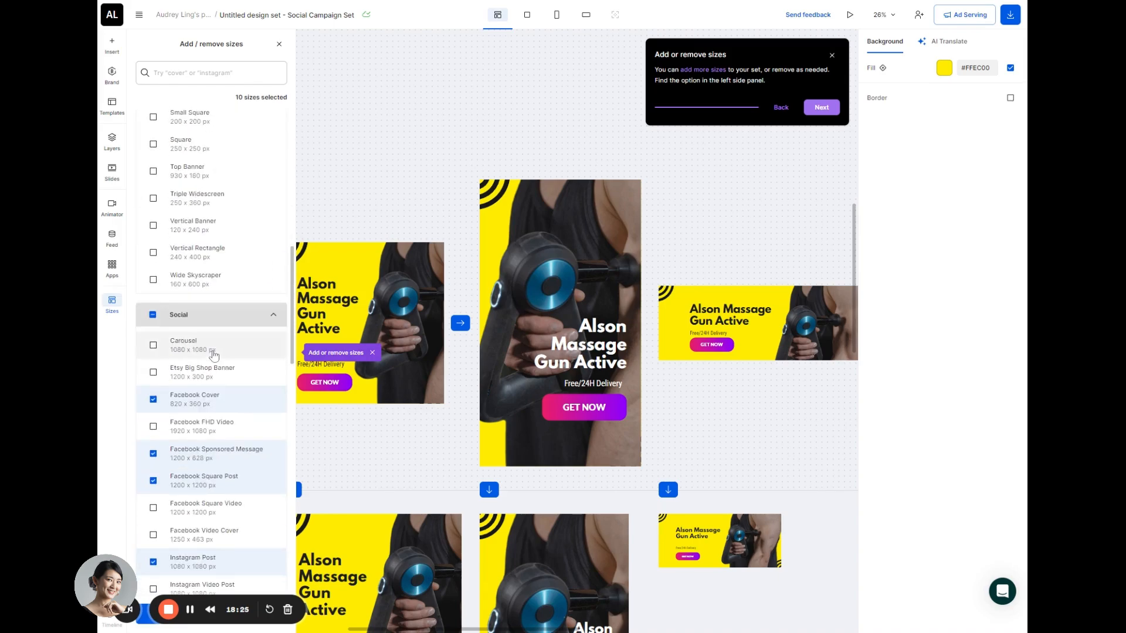
scroll(218, 358, down, 14)
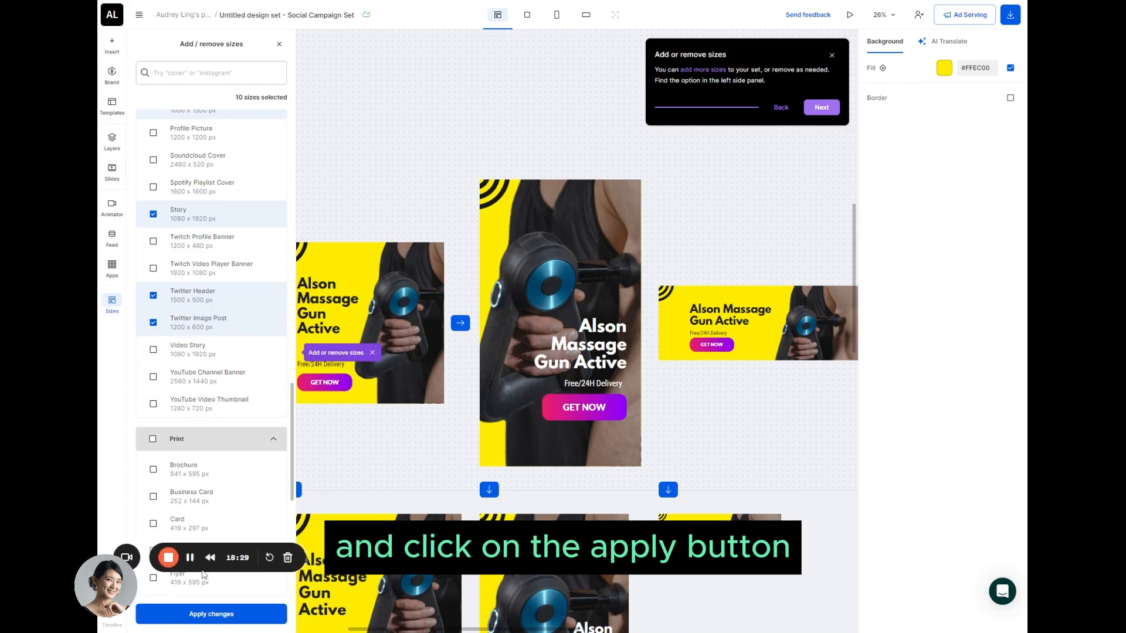
click(212, 623)
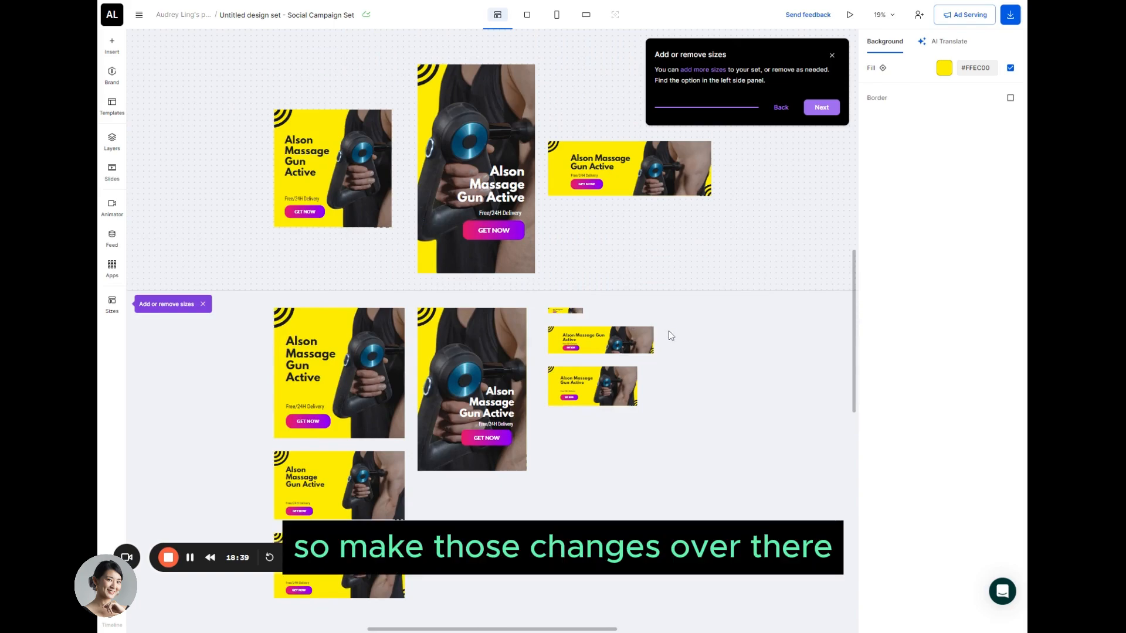
Step: Narrow the Mobile Leaderboard's image to end near the banner's edge, and try deleting it while all layouts are being edited together
scroll(669, 335, up, 8)
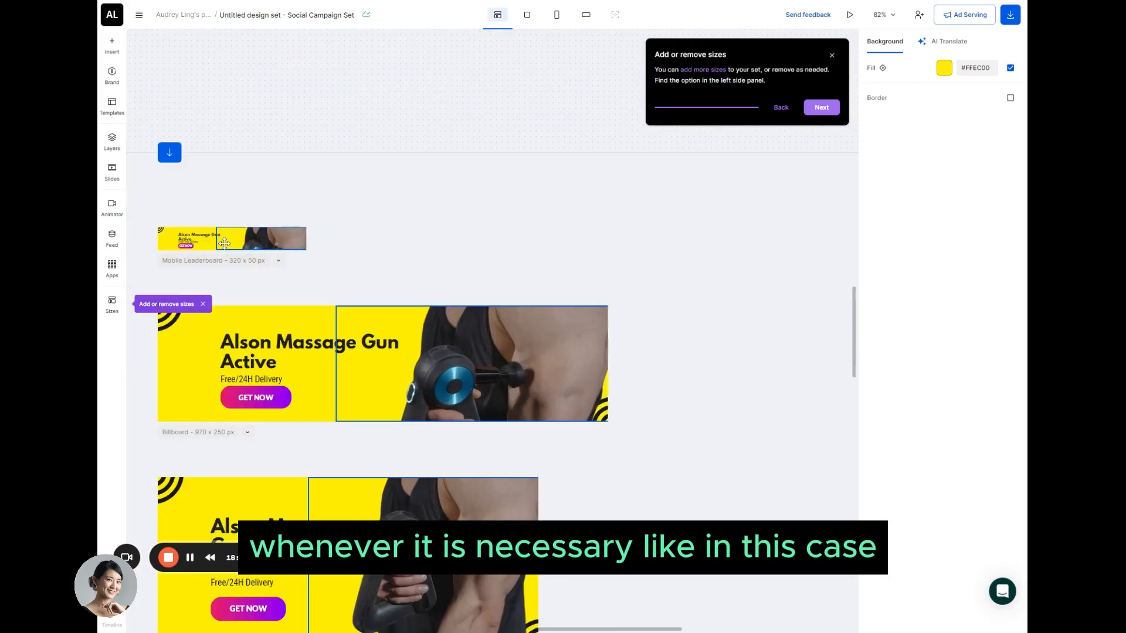
click(266, 239)
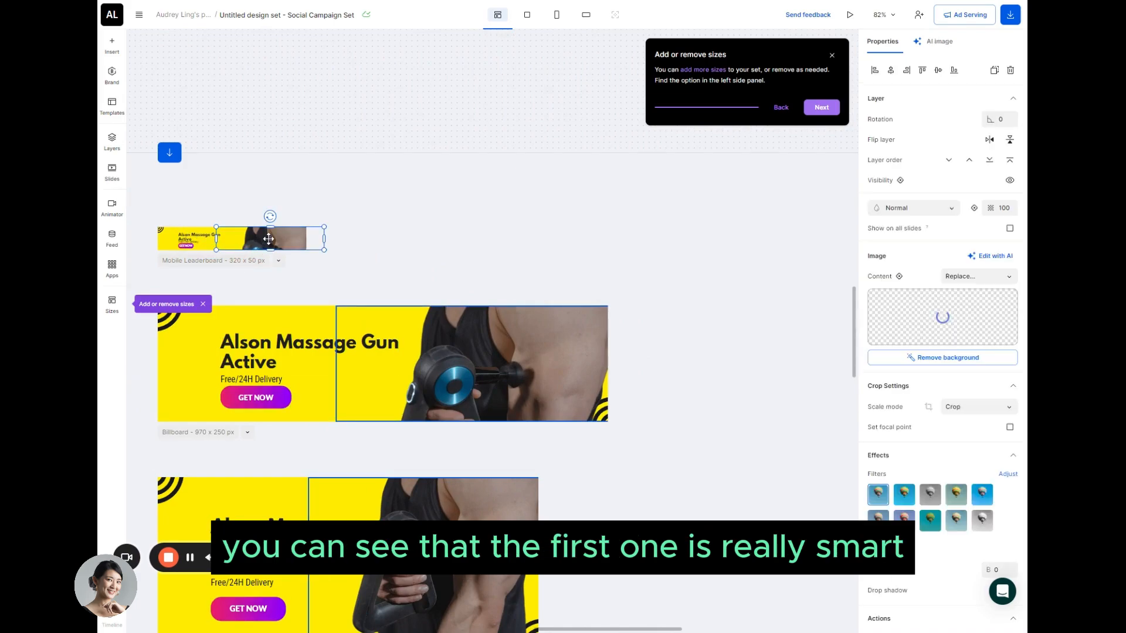
drag(324, 251, 309, 250)
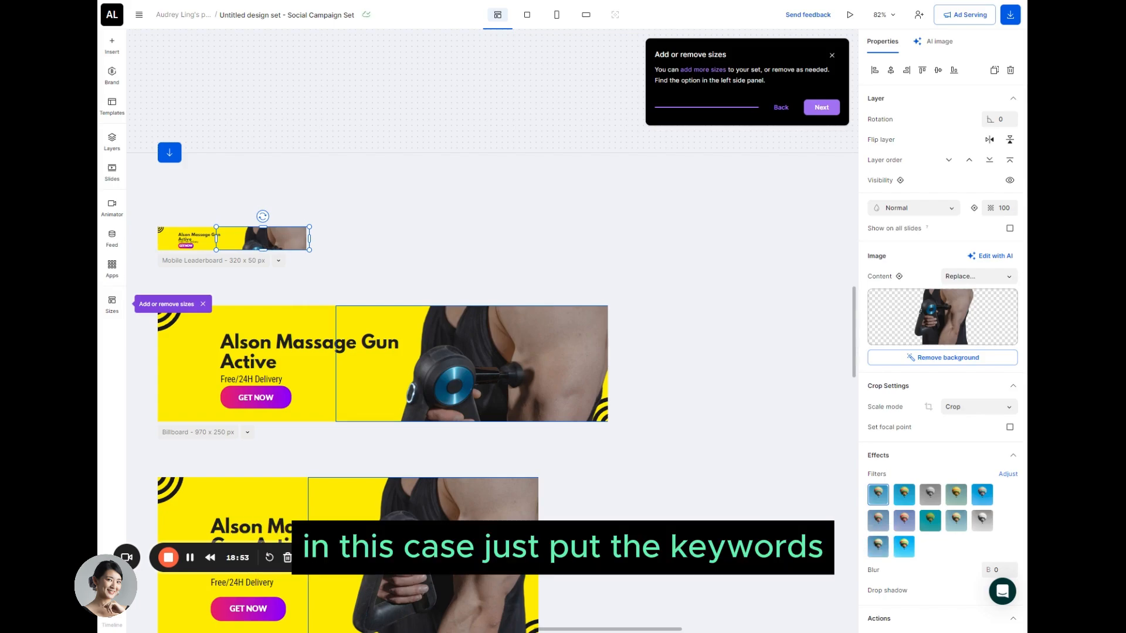
key(Delete)
key(ctrl+z)
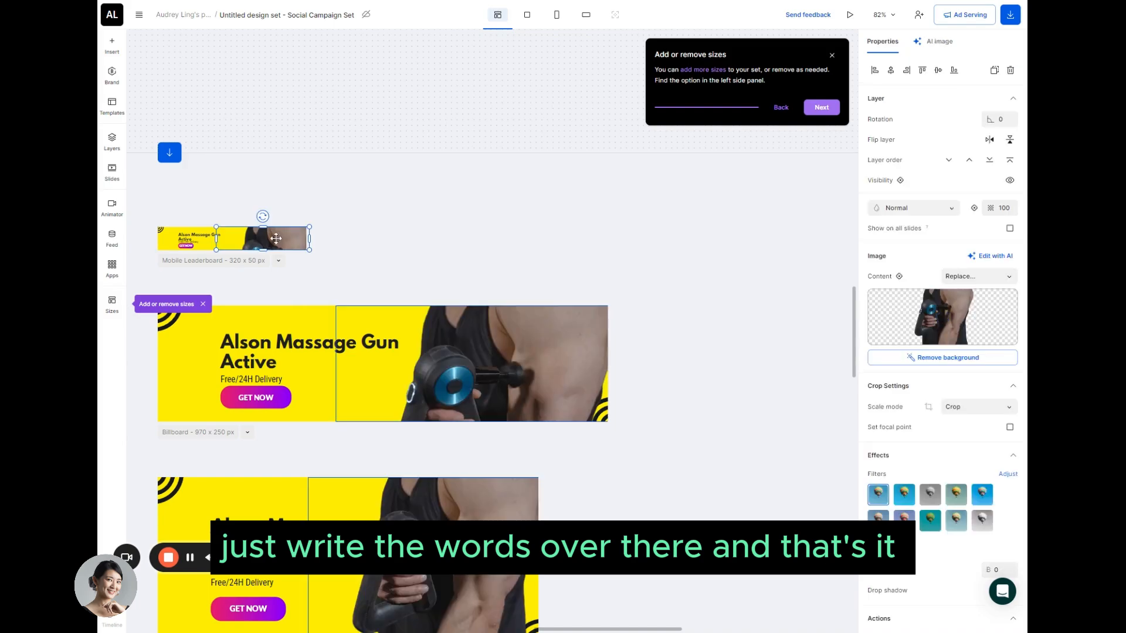
Step: Edit the Mobile Leaderboard layout on its own, deleting its image and widening the headline box to about 255 px so the text fits one line
double_click(280, 240)
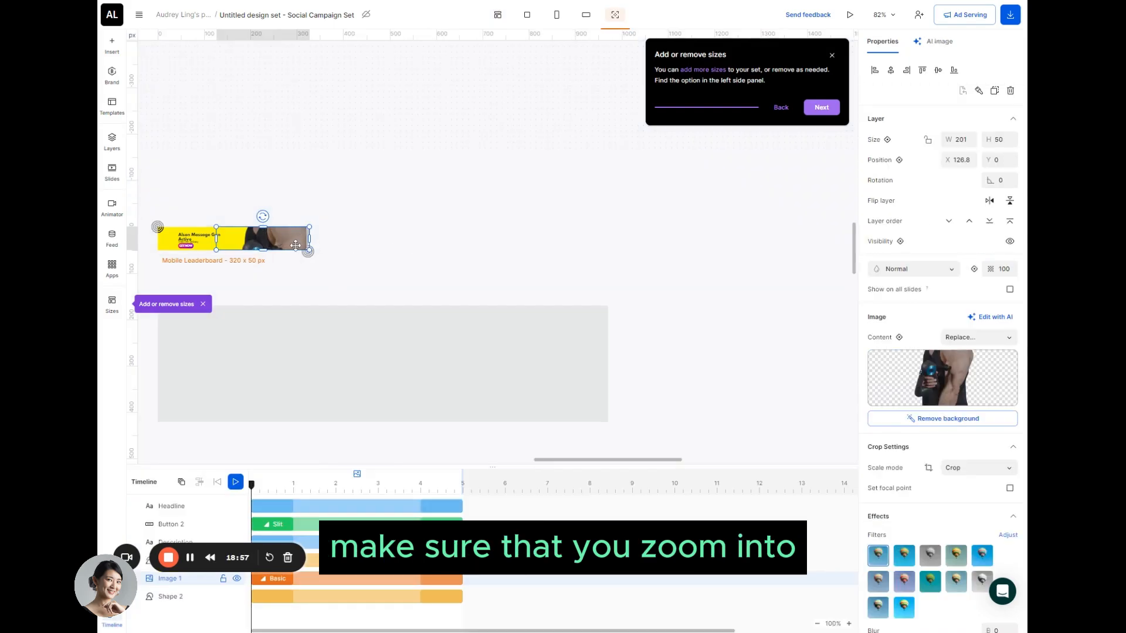
key(Delete)
click(196, 237)
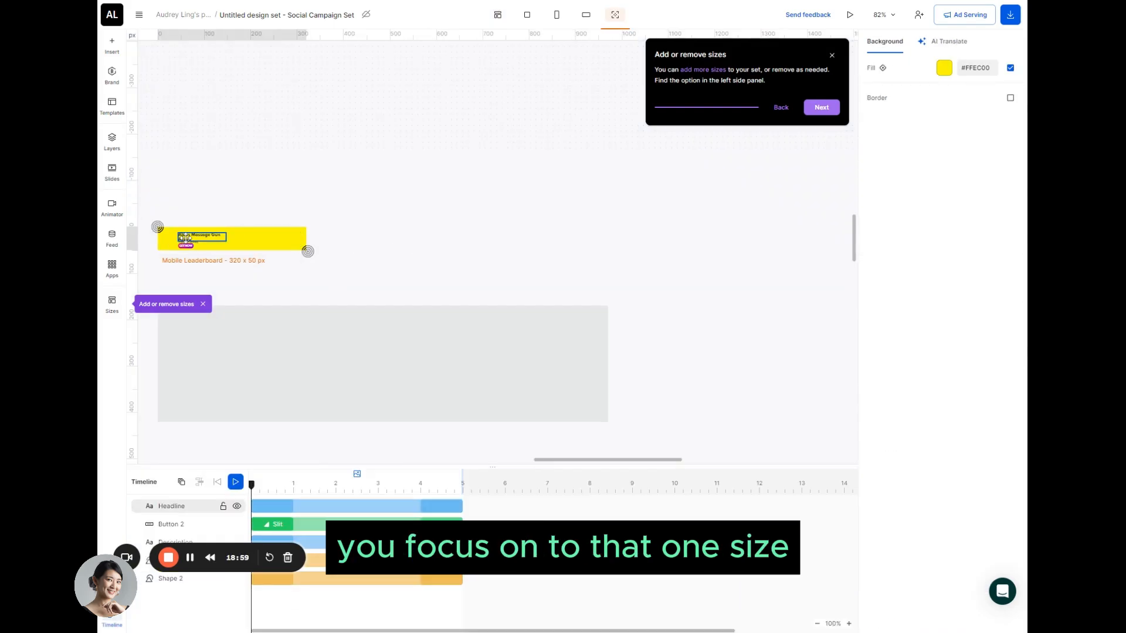
drag(225, 239, 294, 238)
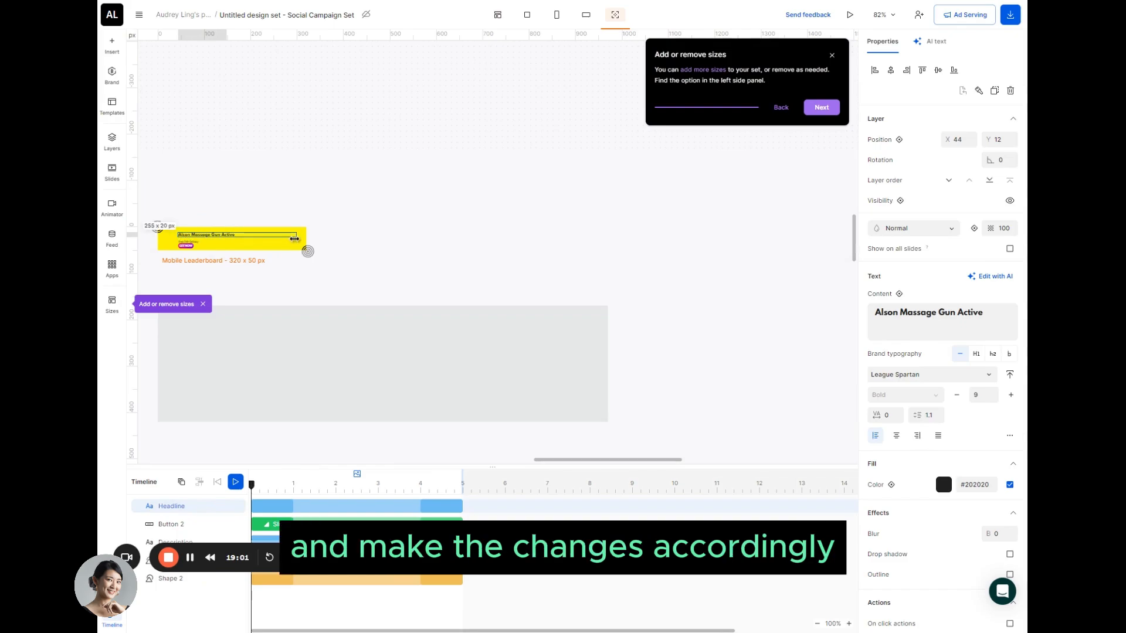
Step: Move the Mobile Leaderboard's GET NOW button to about 144, 29 px, and try deleting the headline before restoring it
drag(186, 247, 232, 244)
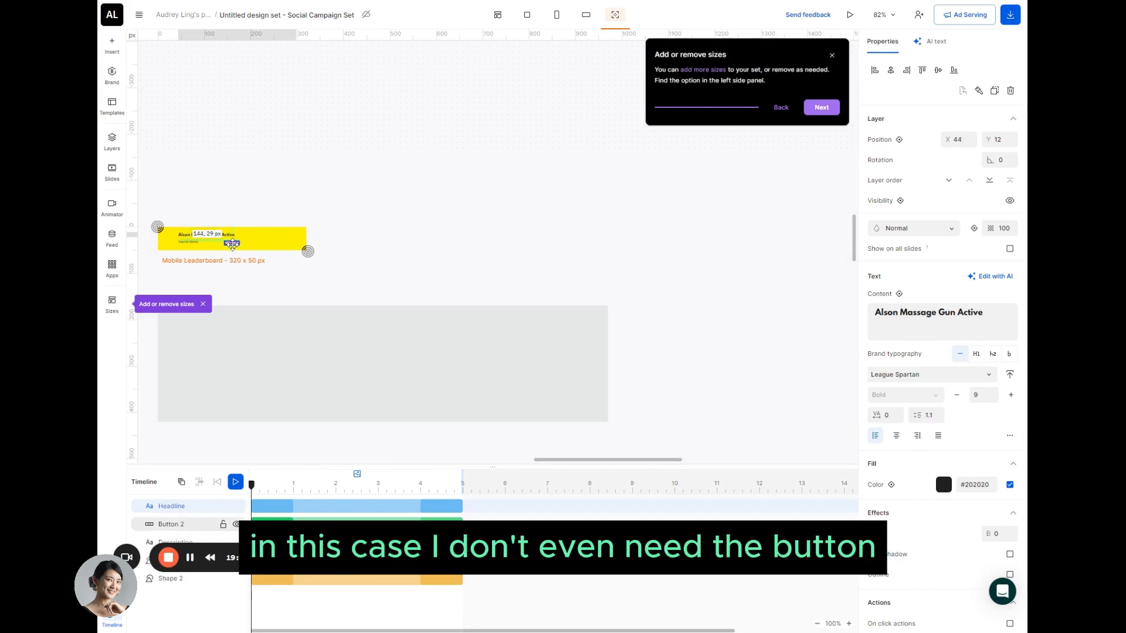
key(Delete)
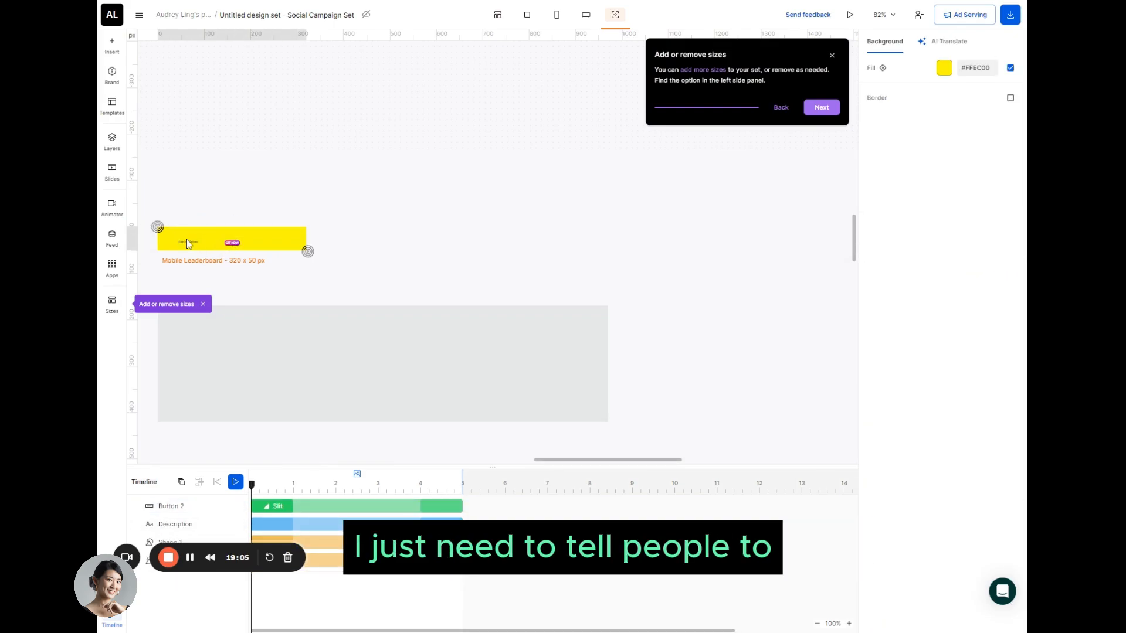
key(ctrl+z)
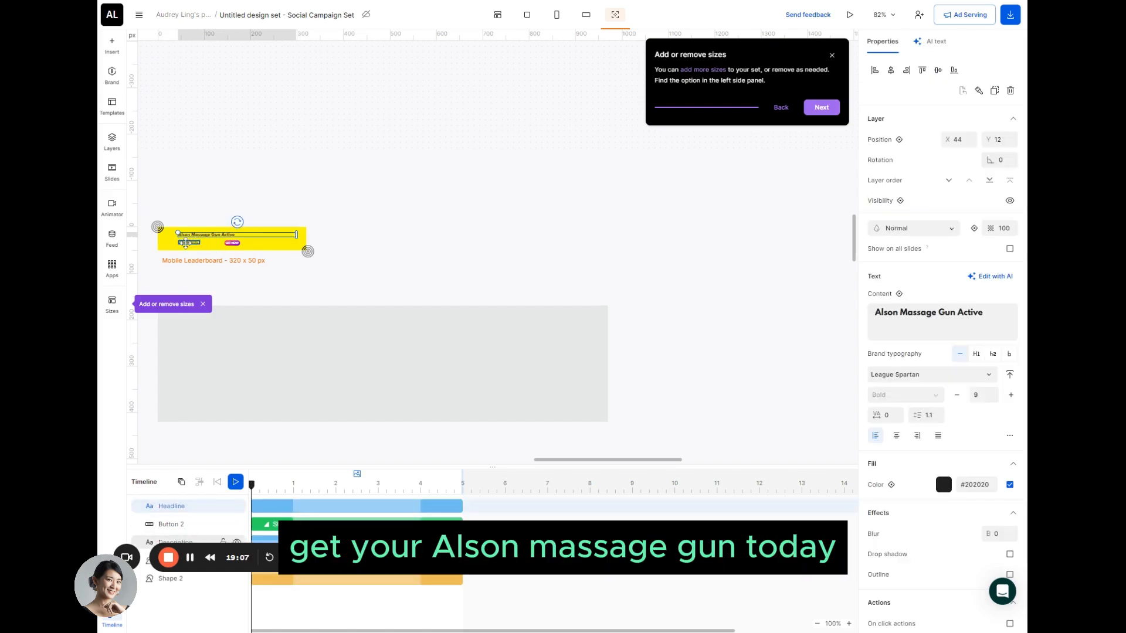
Step: Increase the font size of the Mobile Leaderboard's headline to 16
click(186, 242)
click(218, 237)
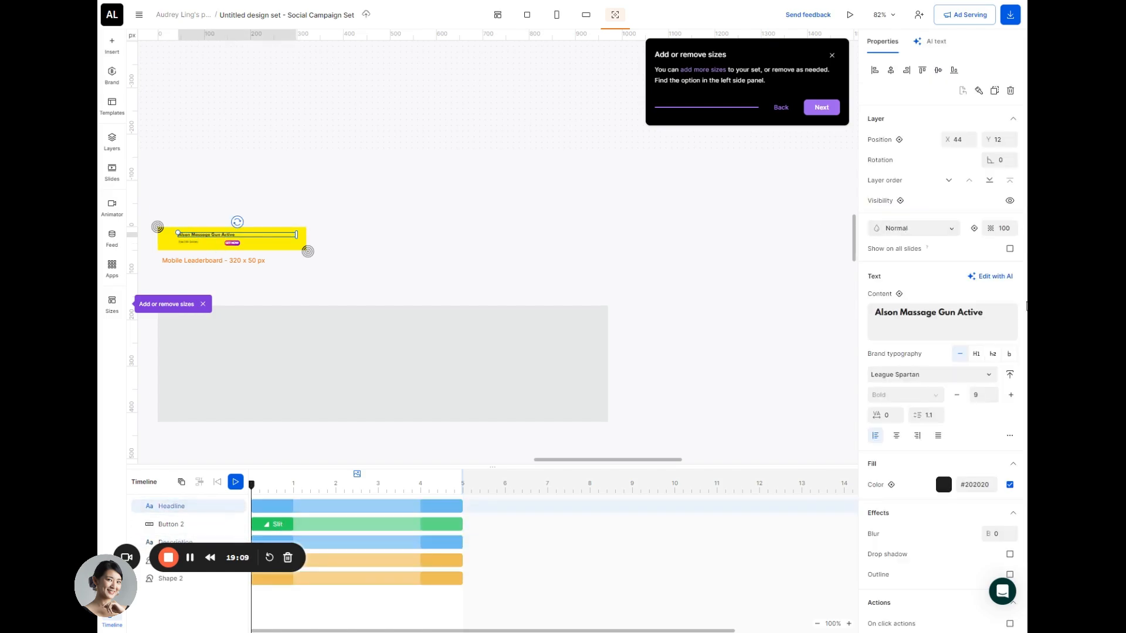
click(1010, 395)
click(1010, 396)
click(1010, 396)
click(1010, 396)
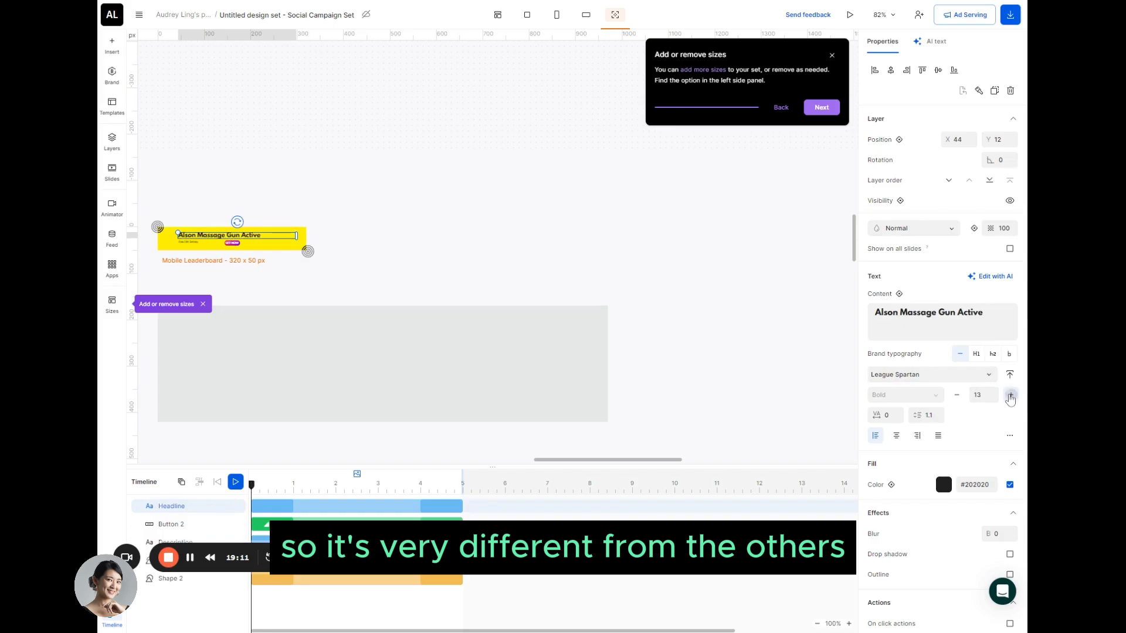
click(1010, 395)
click(1010, 395)
click(1010, 396)
Step: Remove the Mobile Leaderboard's GET NOW button and Free/24H Delivery description, and shift the headline to about X 32.5, Y 13
click(232, 243)
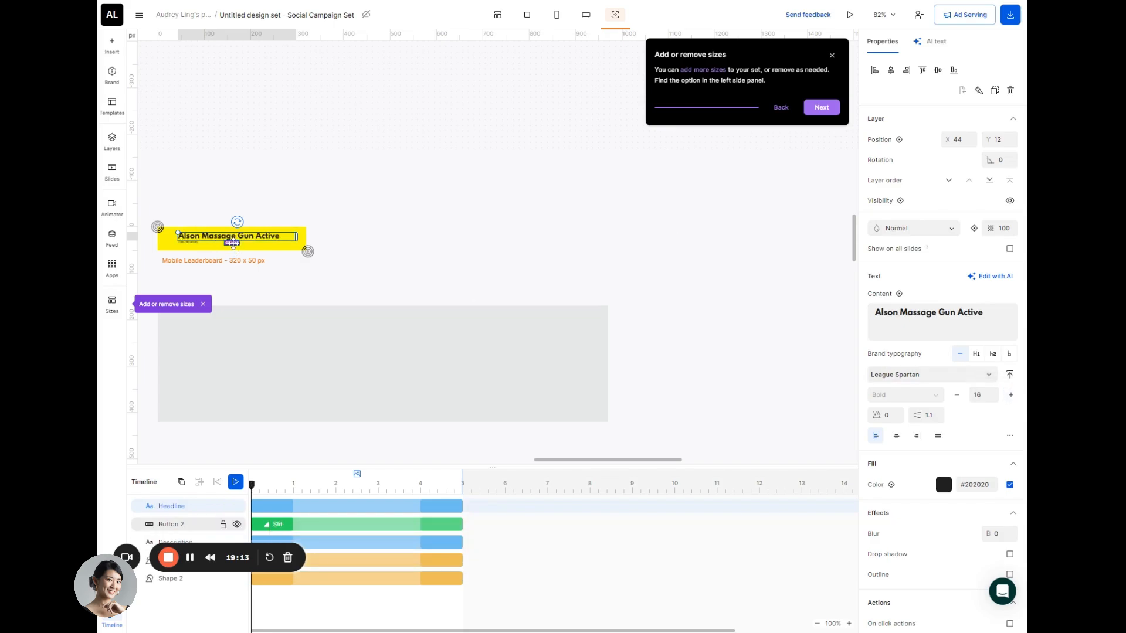
key(Delete)
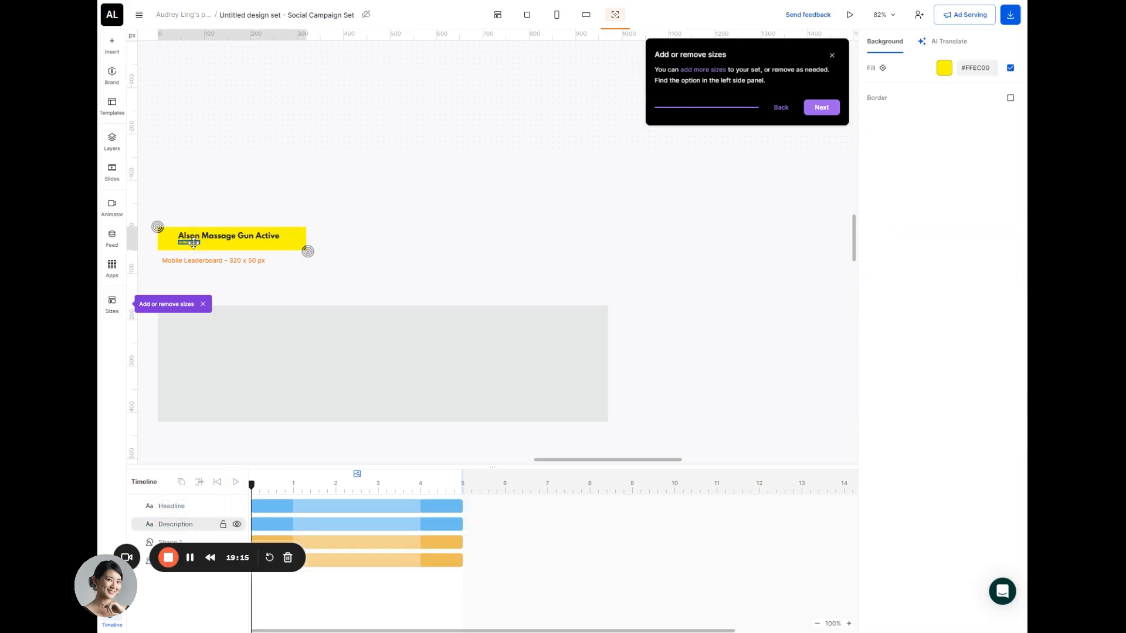
mouse_move(192, 242)
mouse_down()
mouse_move(202, 239)
mouse_move(189, 244)
mouse_up()
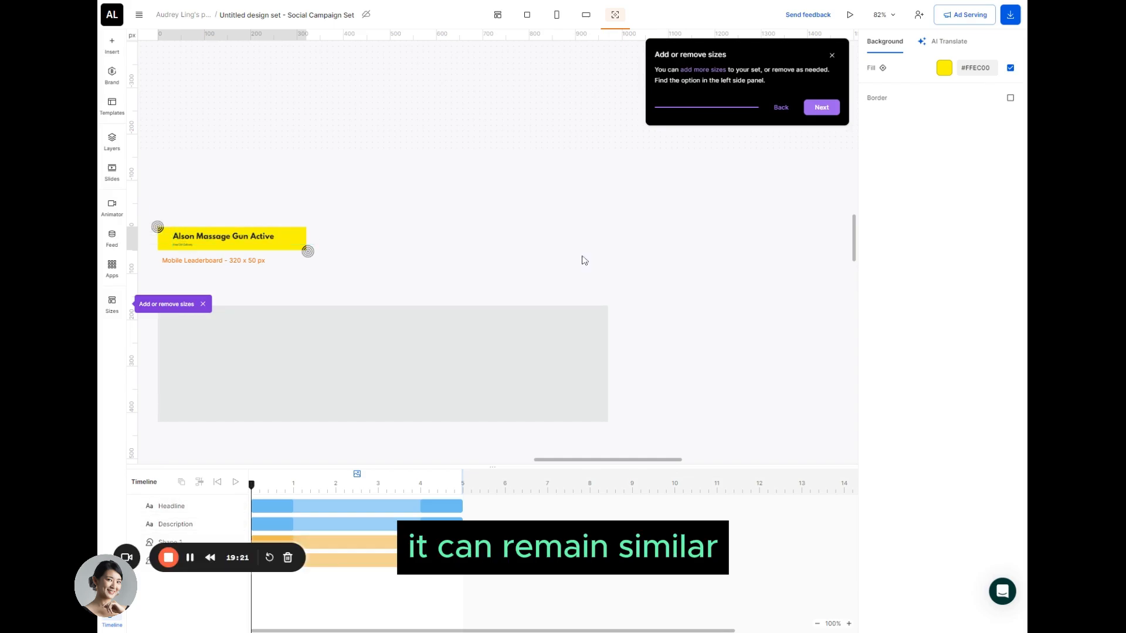
click(185, 244)
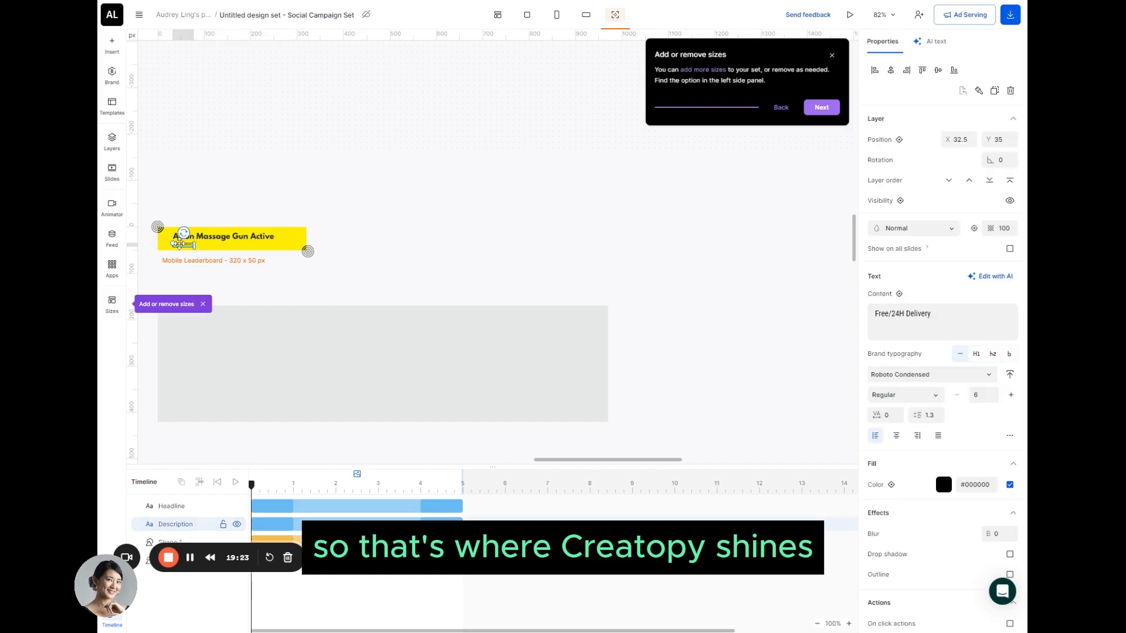
key(Delete)
Step: Add "Get Your" as a separate line above "Alson Massage Gun Active" in the Mobile Leaderboard, raising the headline slightly to fit the banner
double_click(260, 237)
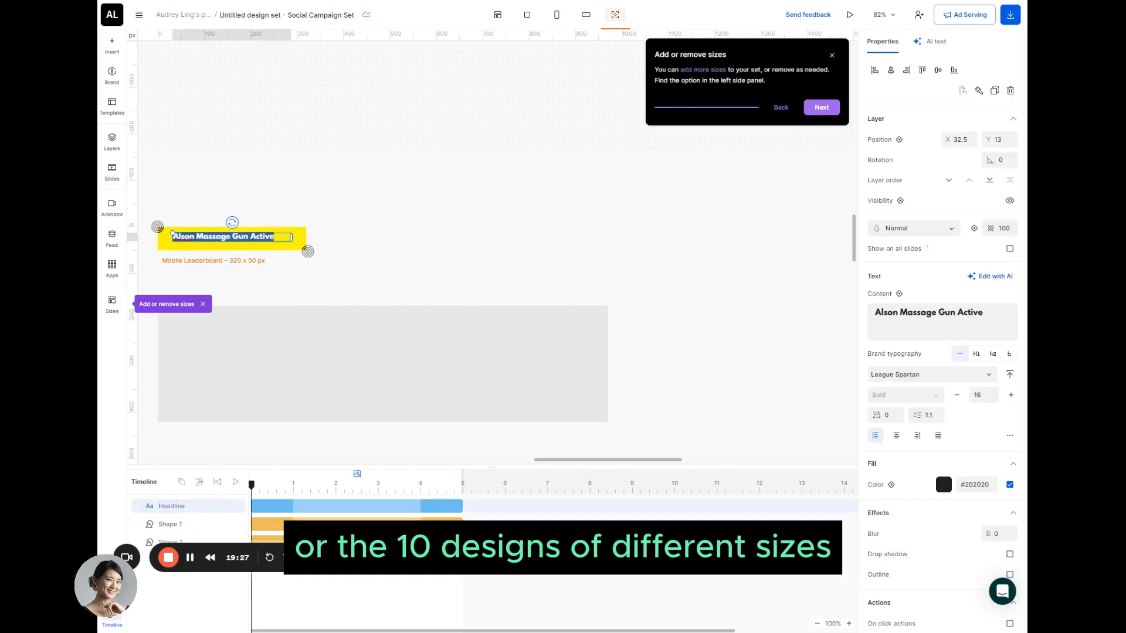
click(173, 237)
key(Return)
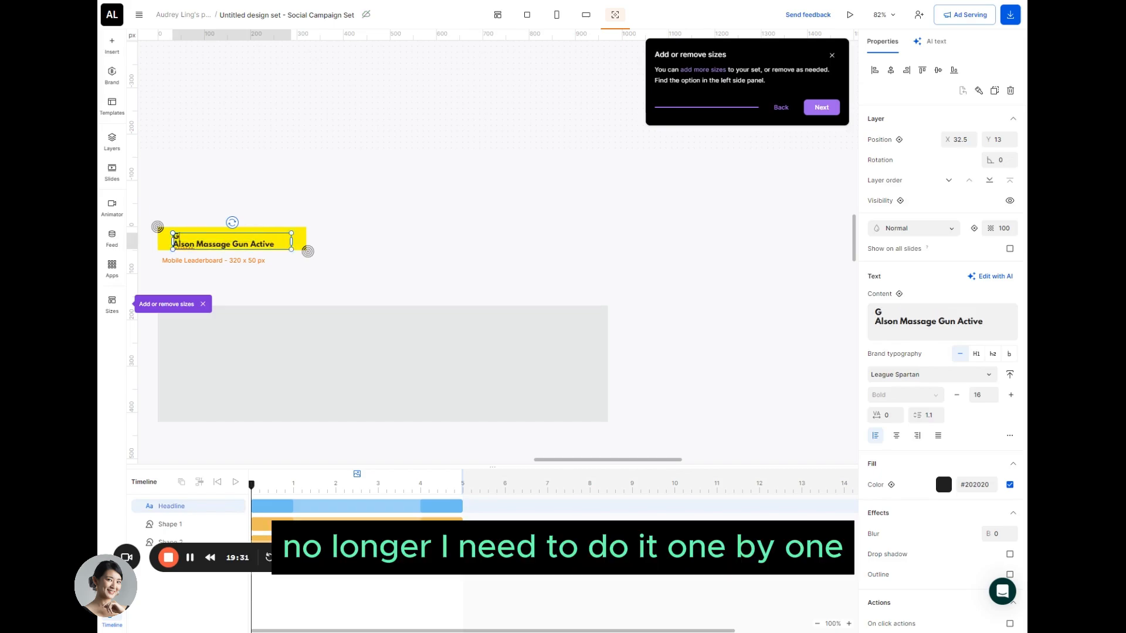
text(Get Your)
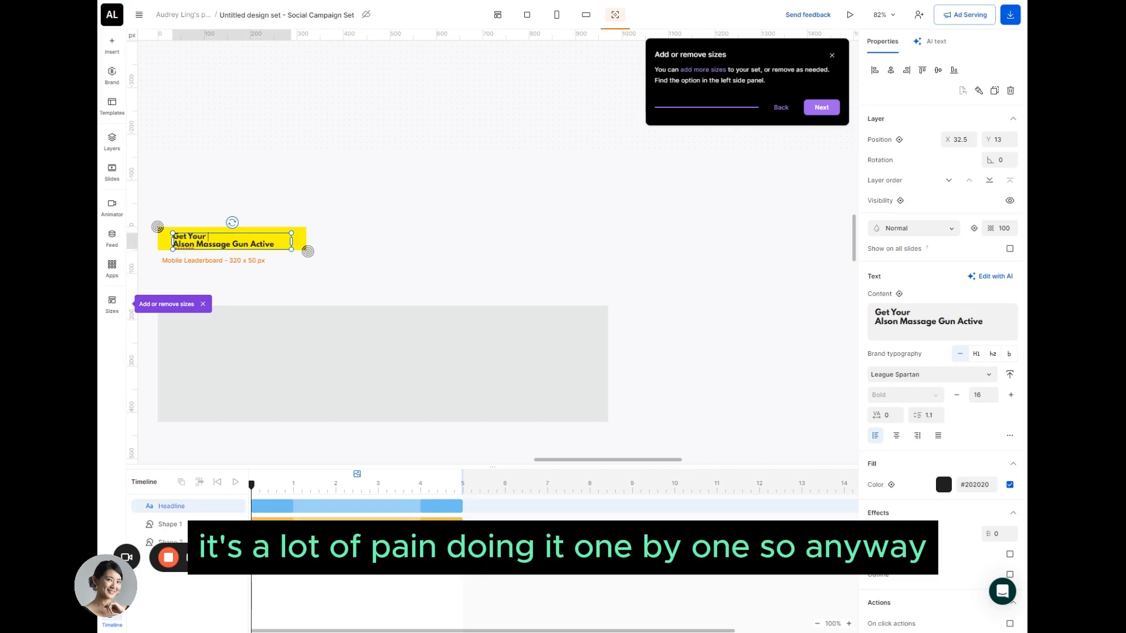
click(189, 206)
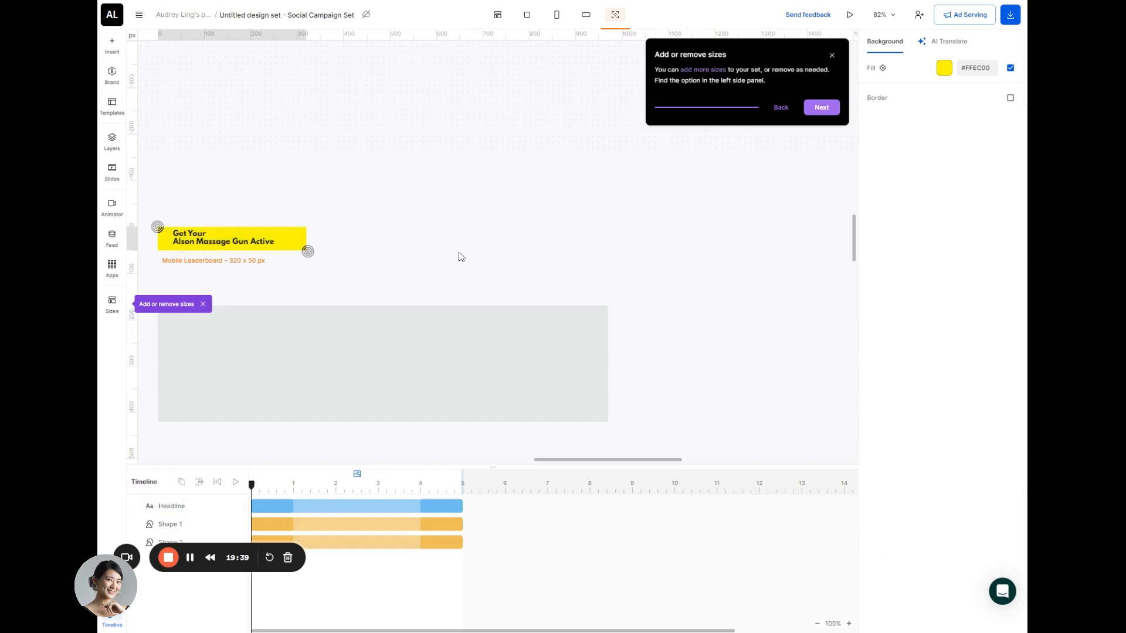
Step: Return to editing all layouts and space out the Billboard's text by raising the headline and moving the description slightly up
click(328, 353)
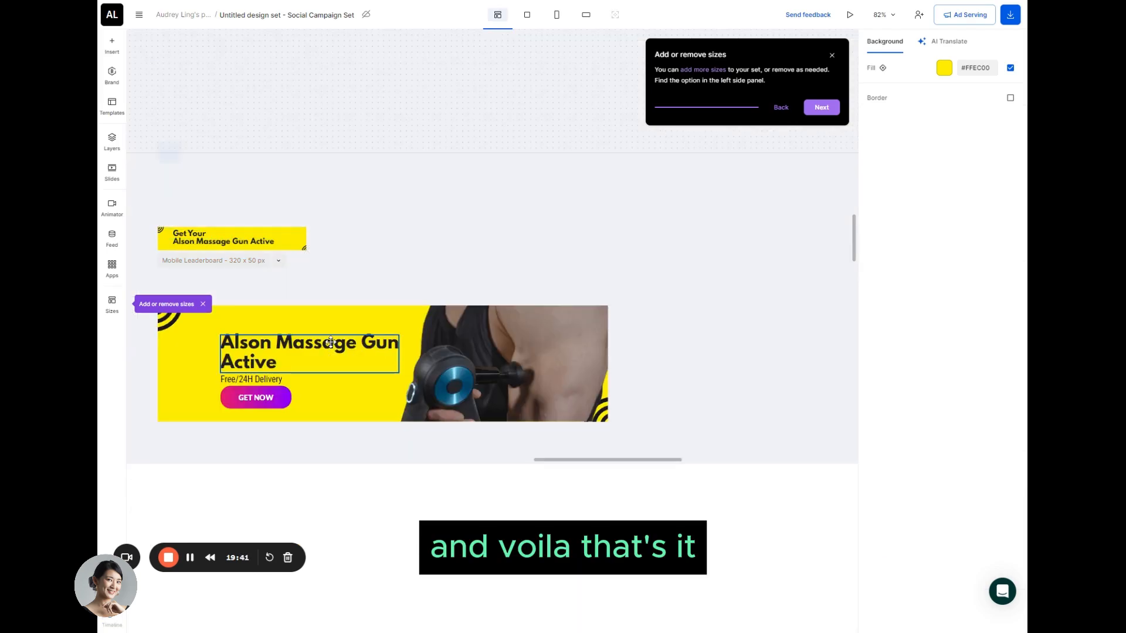
drag(312, 362, 312, 351)
drag(253, 379, 254, 374)
Step: Complete the onboarding tour past the hint about adding or removing sizes
scroll(726, 472, up, 8)
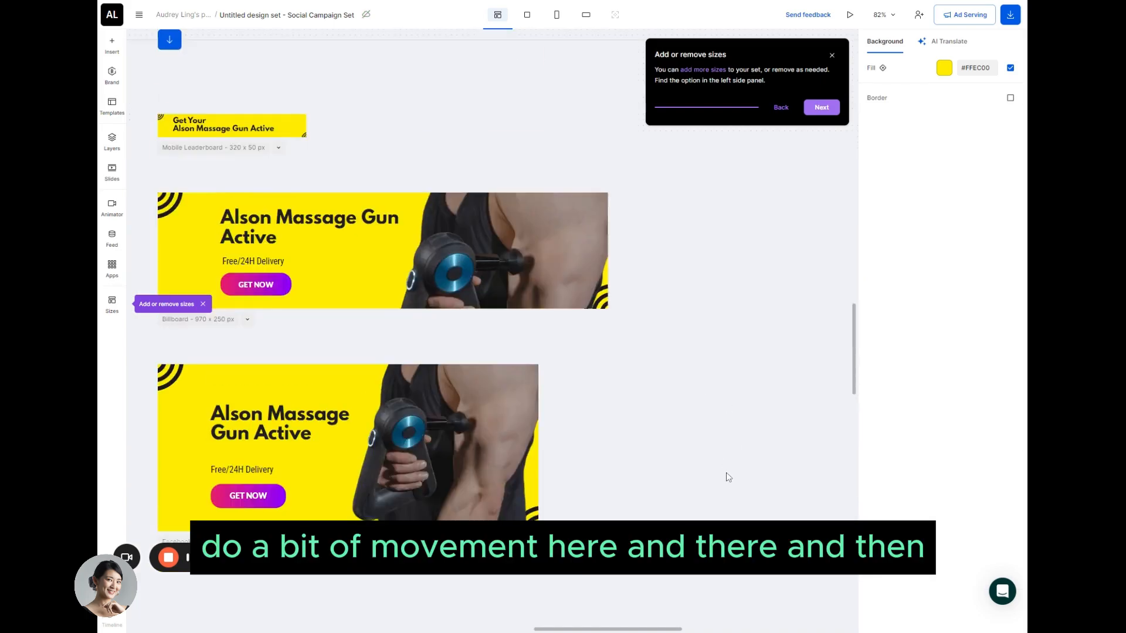
click(821, 108)
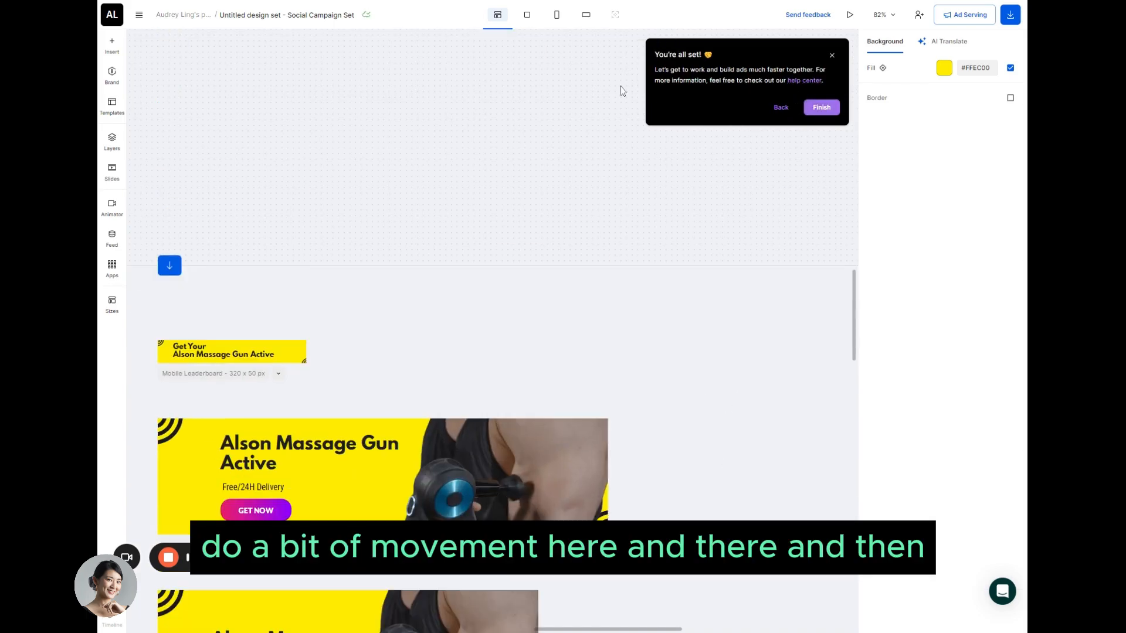
click(830, 108)
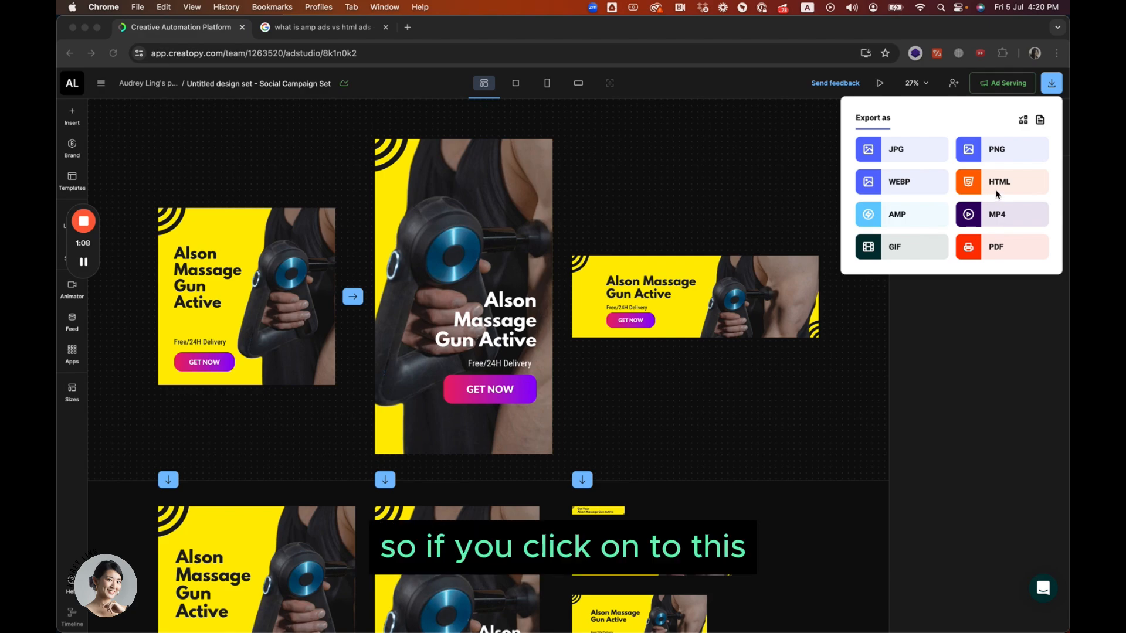
Step: Open the Ad Serving settings and look through the available ad networks
click(1008, 87)
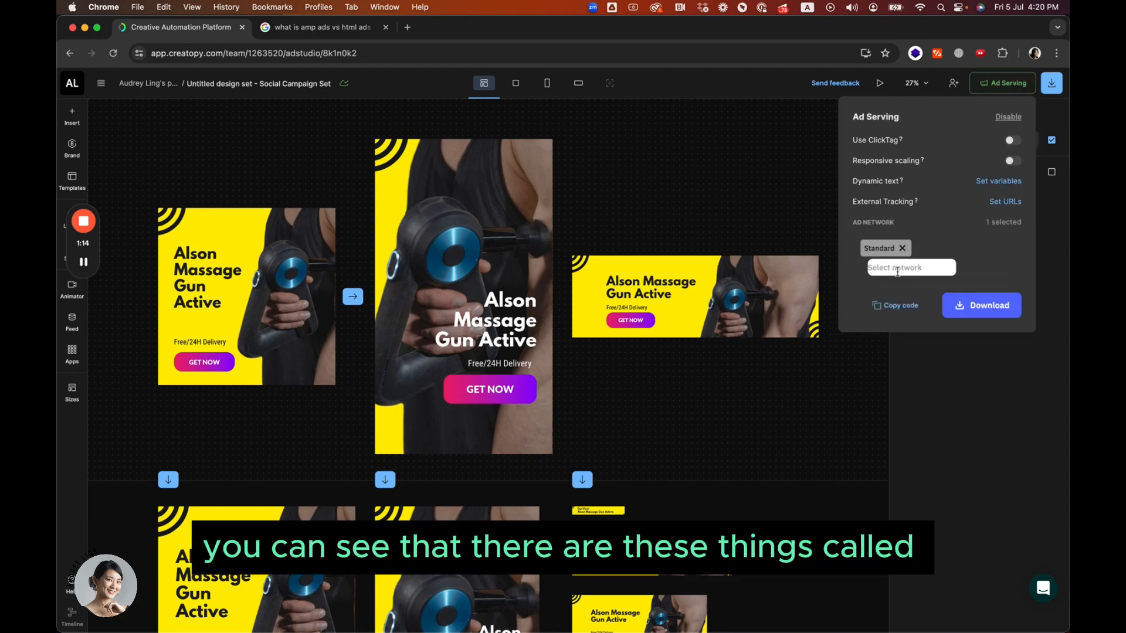
click(916, 269)
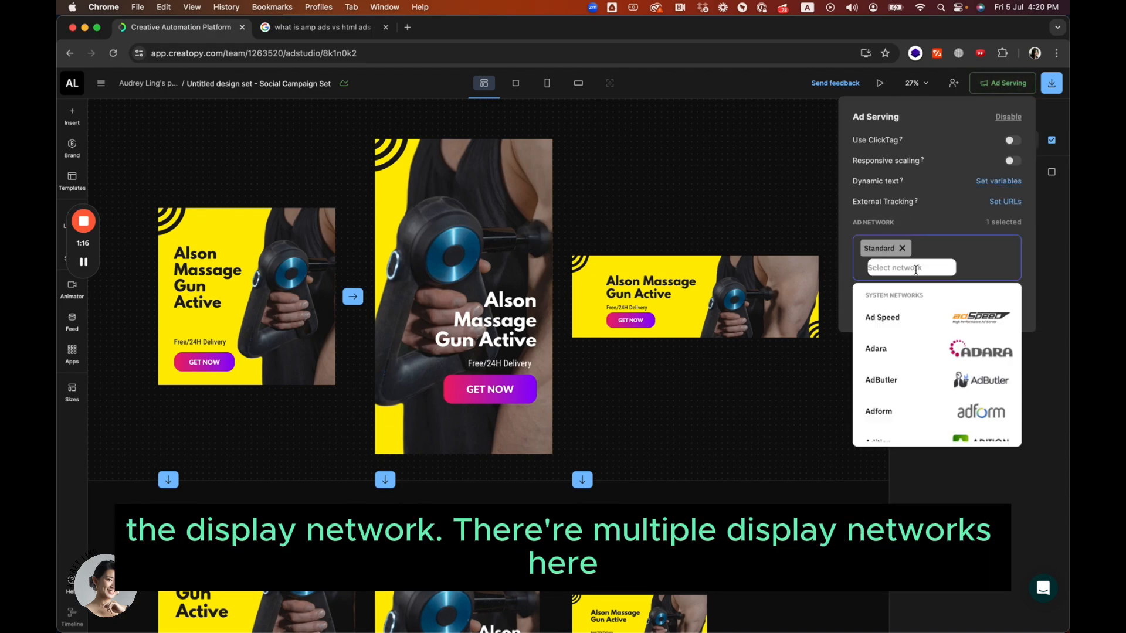
scroll(965, 407, down, 3)
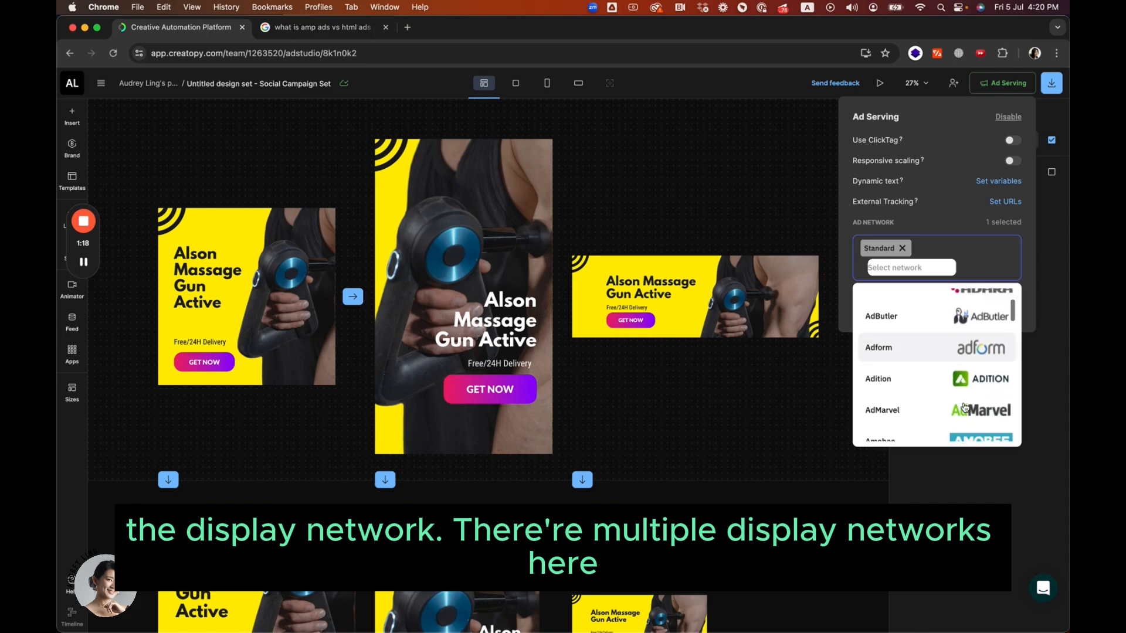
scroll(966, 406, down, 3)
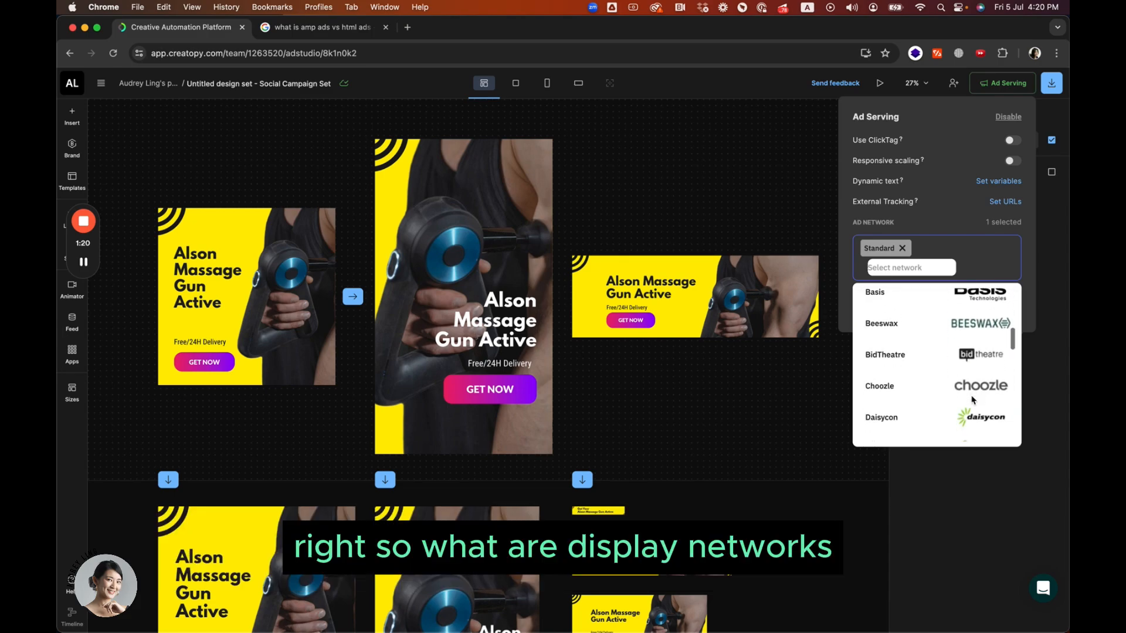
scroll(973, 400, up, 6)
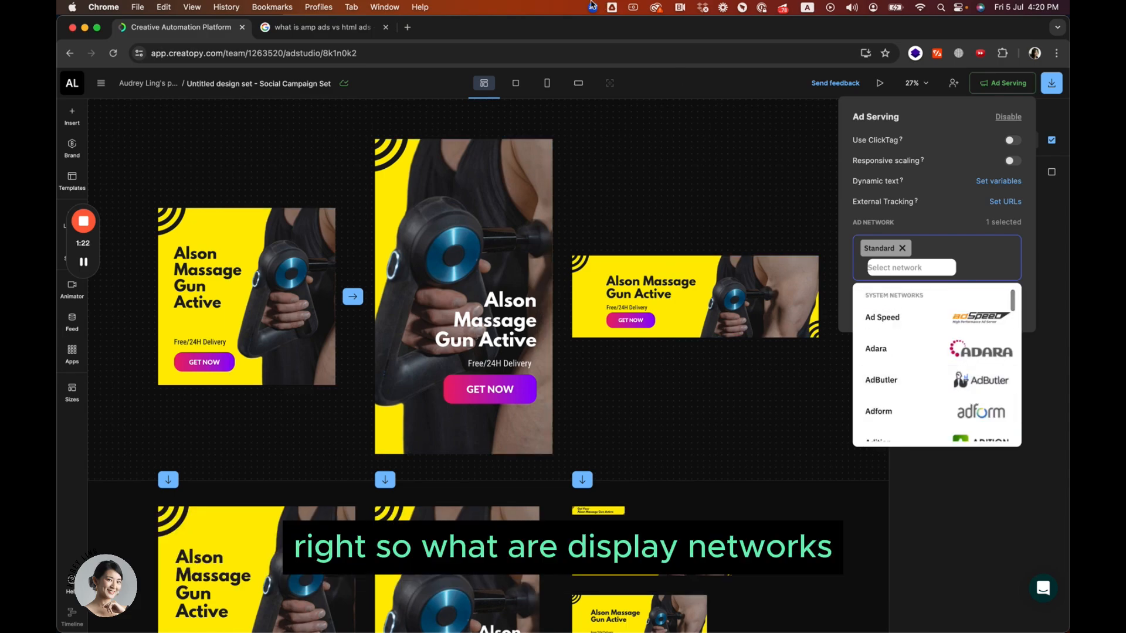
Step: Switch to the Chosic website in the browser, examine its home page for display ads, and open the Similar songs finder
click(407, 28)
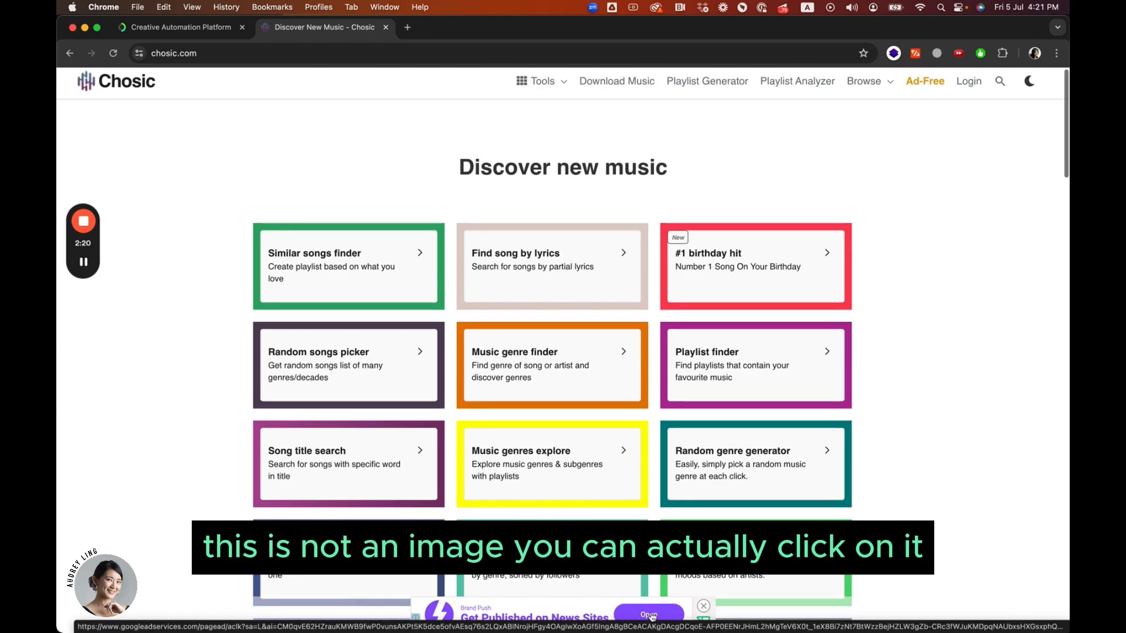
scroll(650, 616, down, 5)
scroll(651, 615, down, 2)
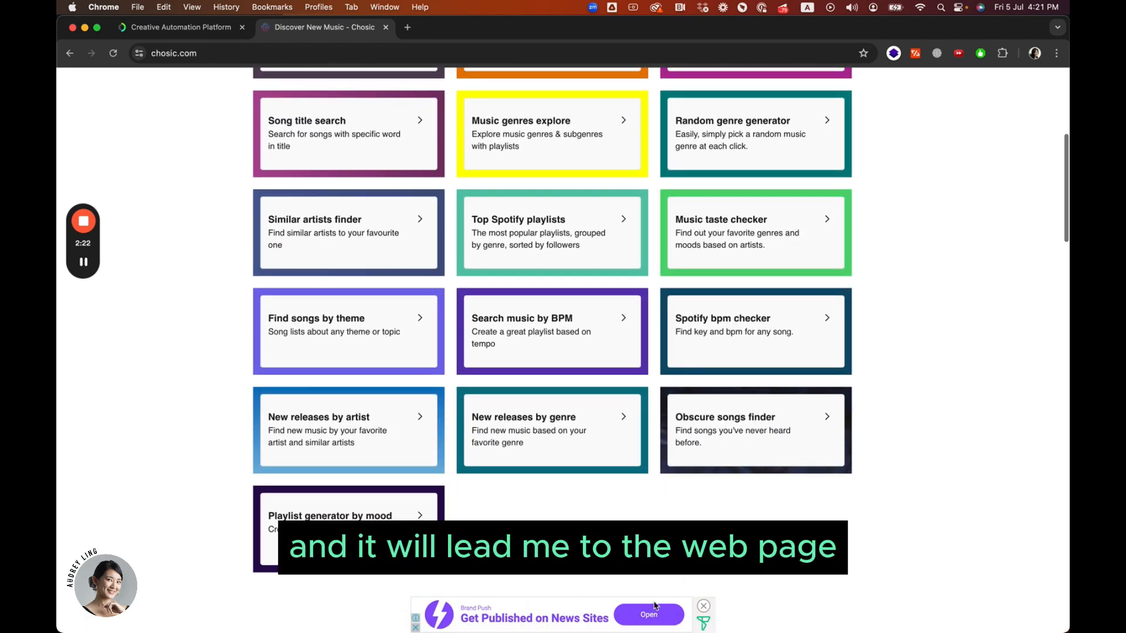
scroll(675, 619, down, 8)
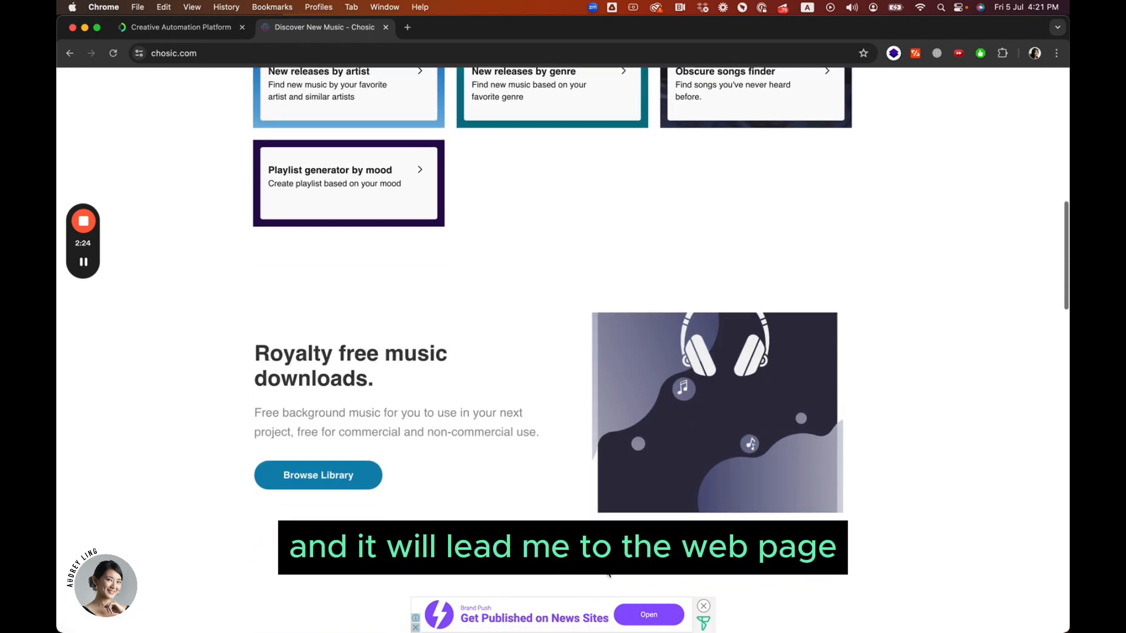
scroll(645, 527, down, 10)
scroll(638, 515, up, 6)
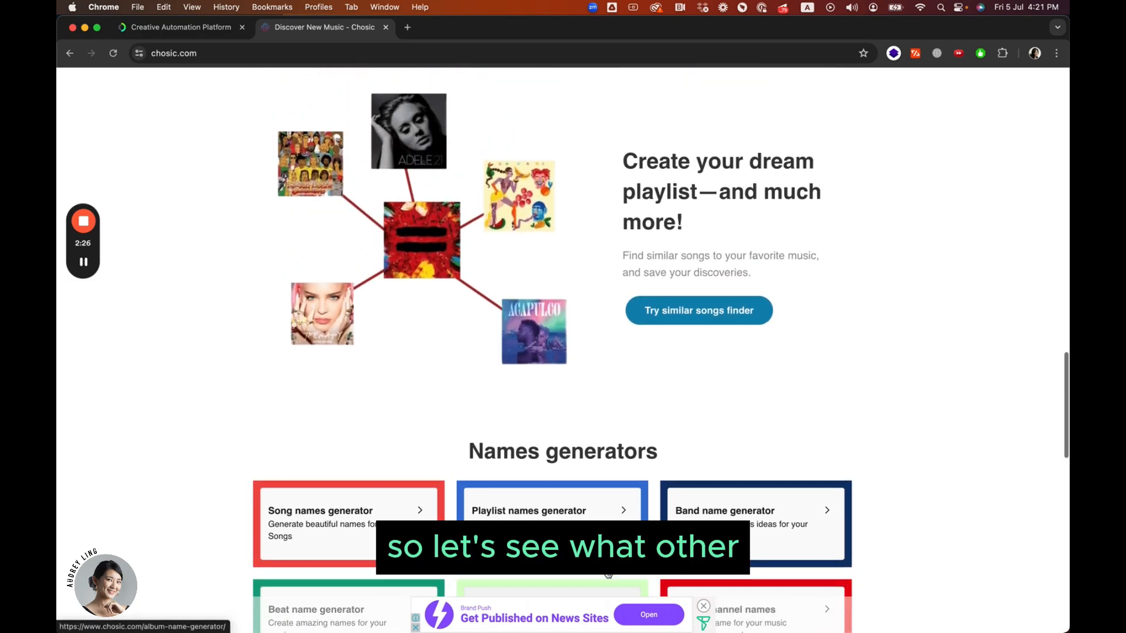
scroll(642, 510, down, 15)
scroll(643, 506, up, 20)
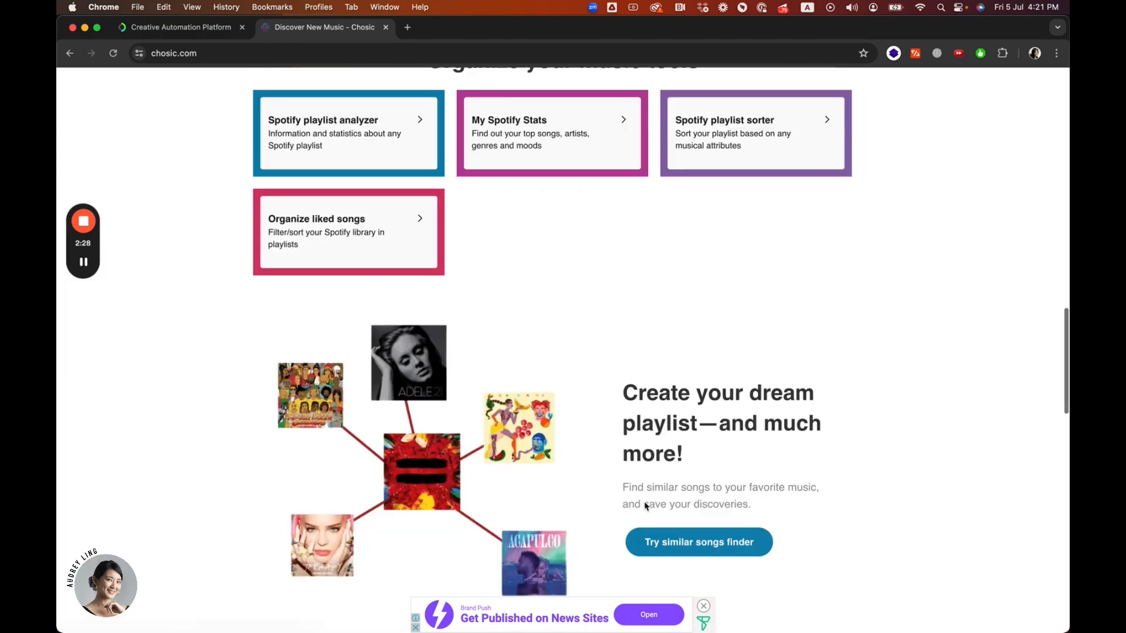
scroll(645, 506, down, 1)
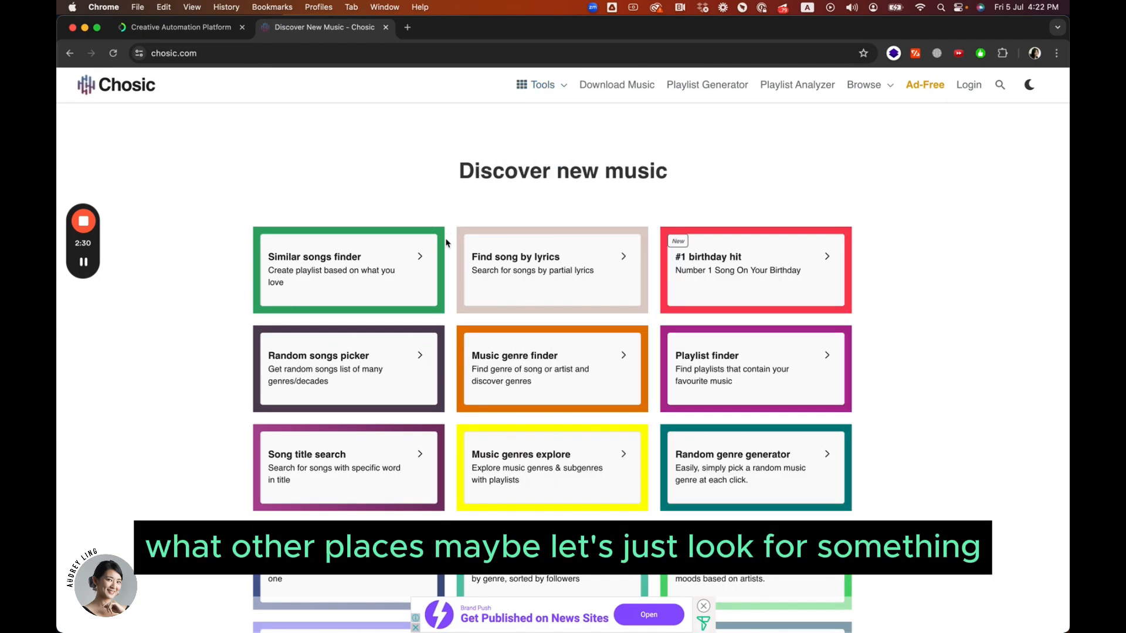
click(398, 267)
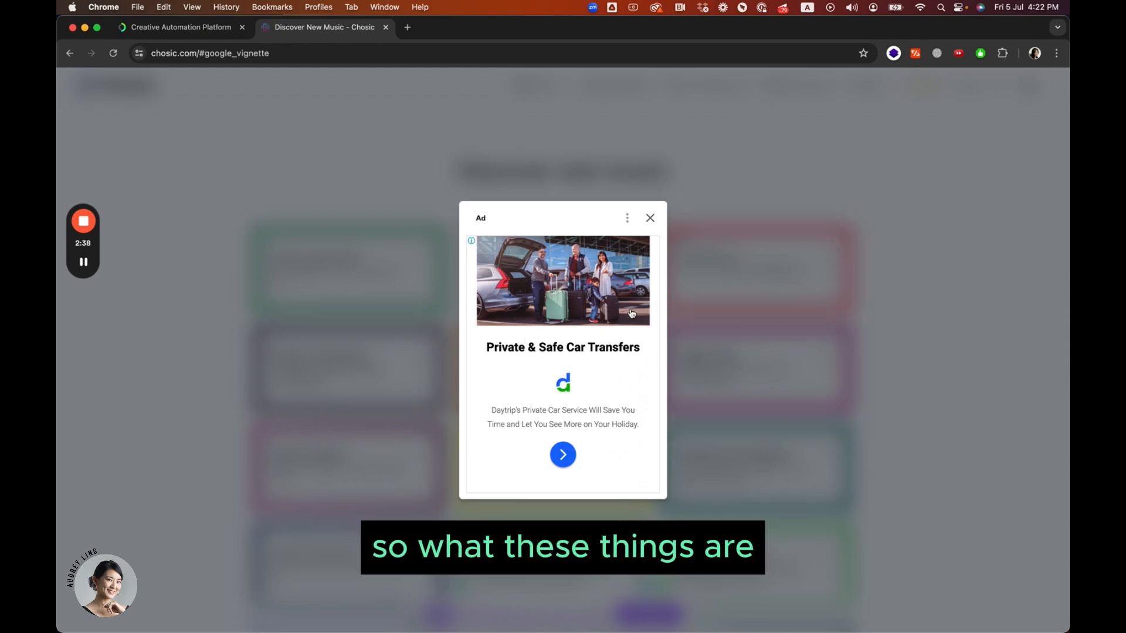
Step: Switch between Creatopy and the Chosic ad example, and look through Creatopy's ad network list down to the Google networks
click(179, 27)
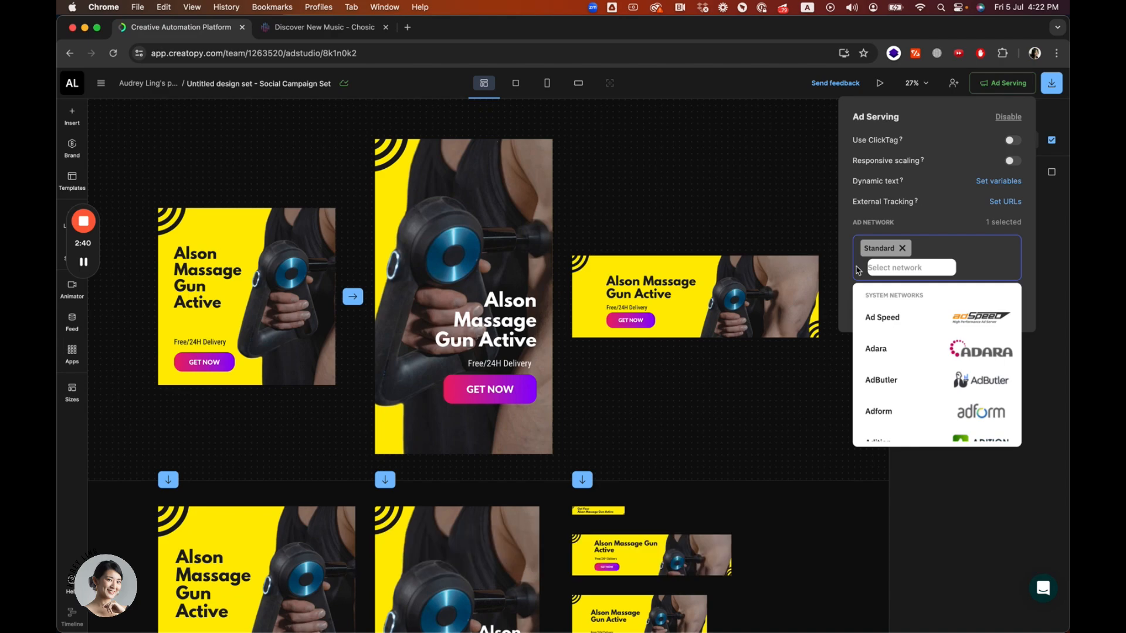
key(ctrl+Tab)
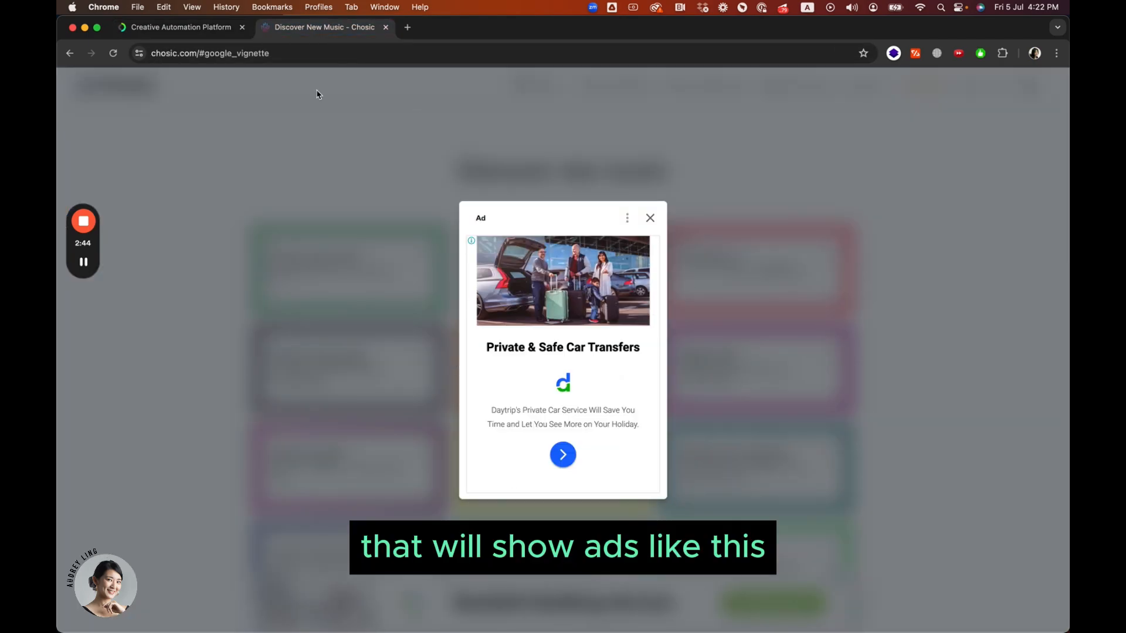
click(204, 29)
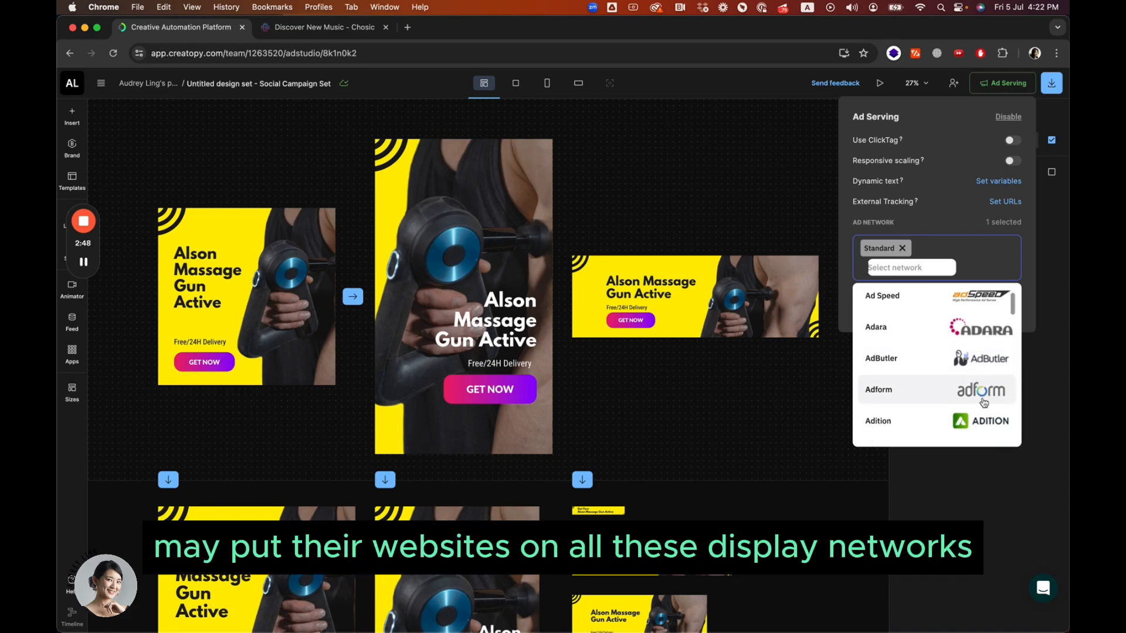
scroll(961, 393, down, 3)
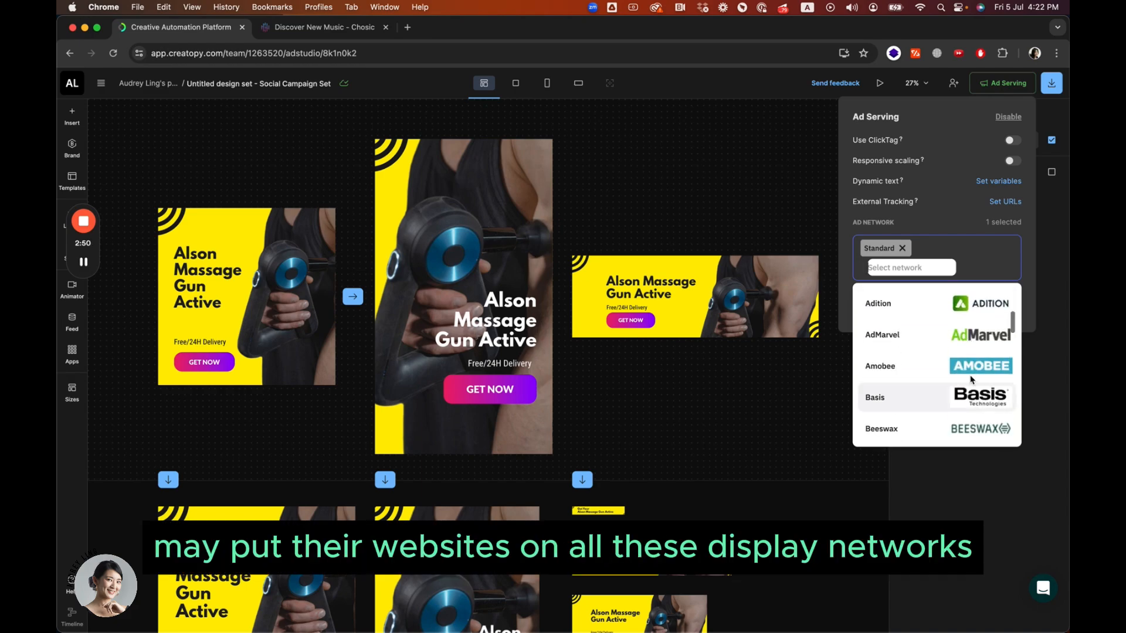
scroll(957, 397, down, 5)
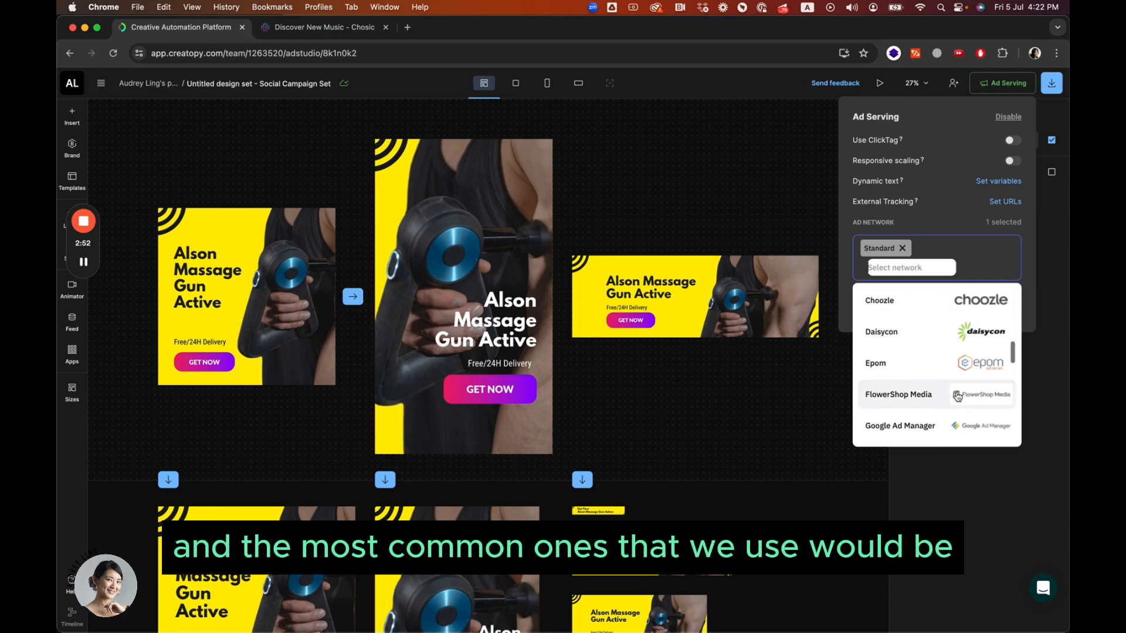
scroll(957, 397, down, 3)
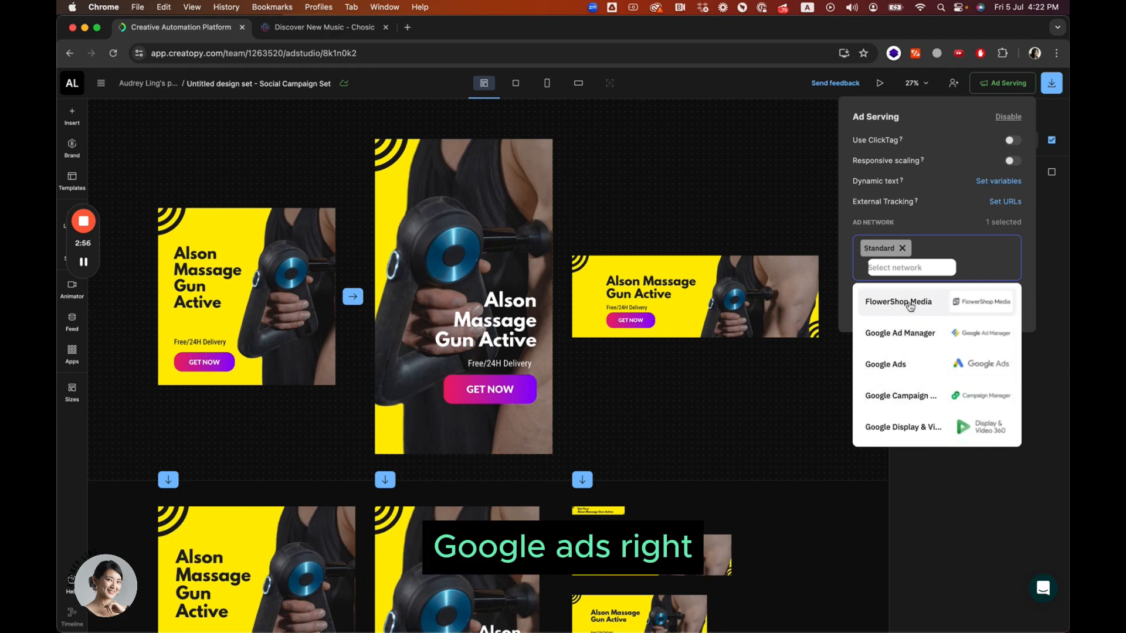
Step: Look further through the ad network list, and review the available export formats alongside the ad set's size variations
scroll(978, 407, down, 3)
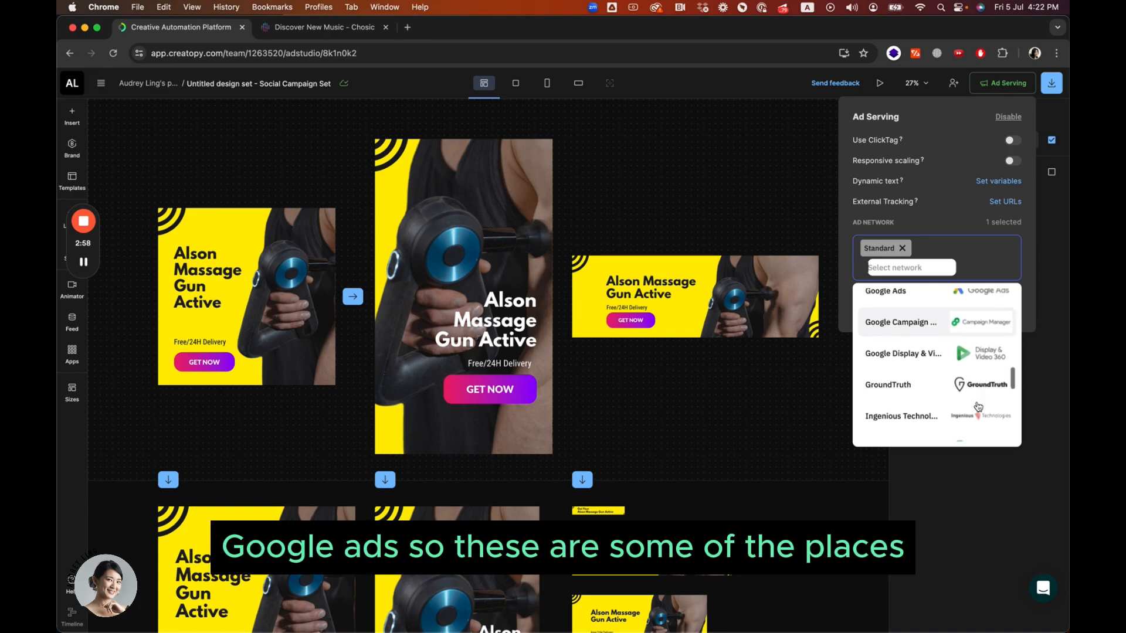
click(1003, 83)
click(1051, 83)
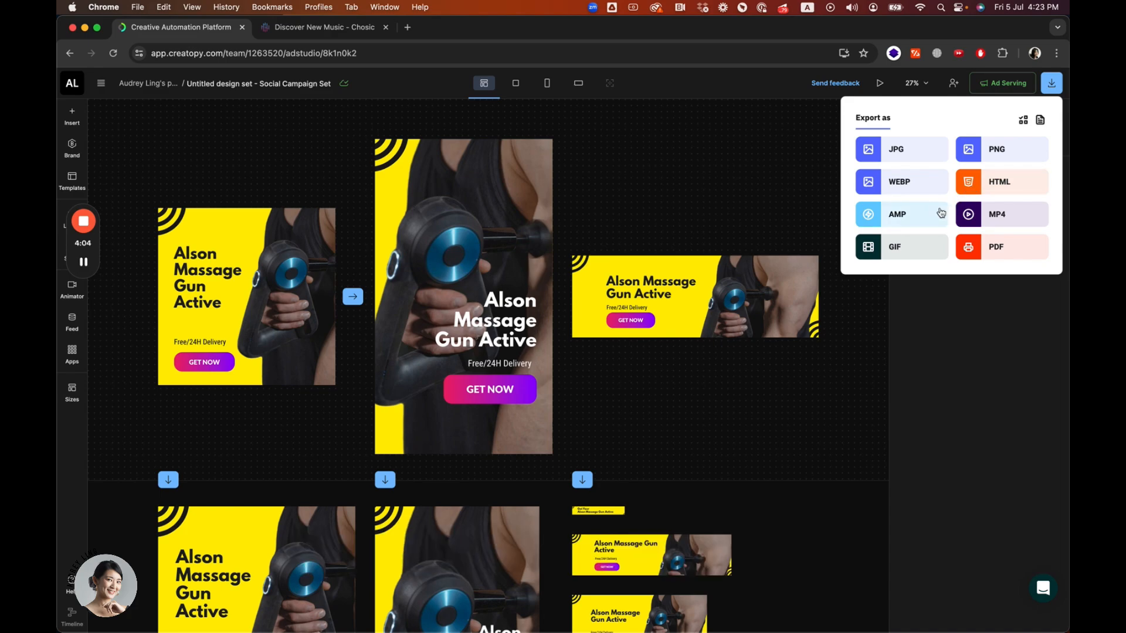
scroll(790, 380, down, 5)
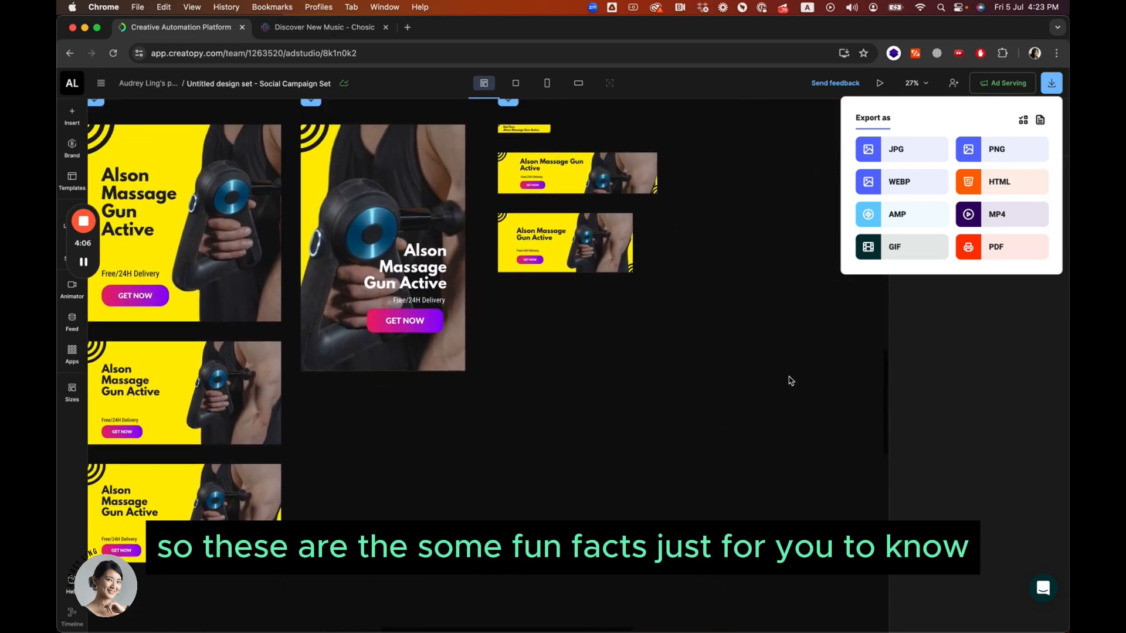
scroll(790, 379, up, 5)
Step: Select Google Ad Manager and Google Ads alongside Standard for ad serving, and download the ad tags as CSV
click(1009, 86)
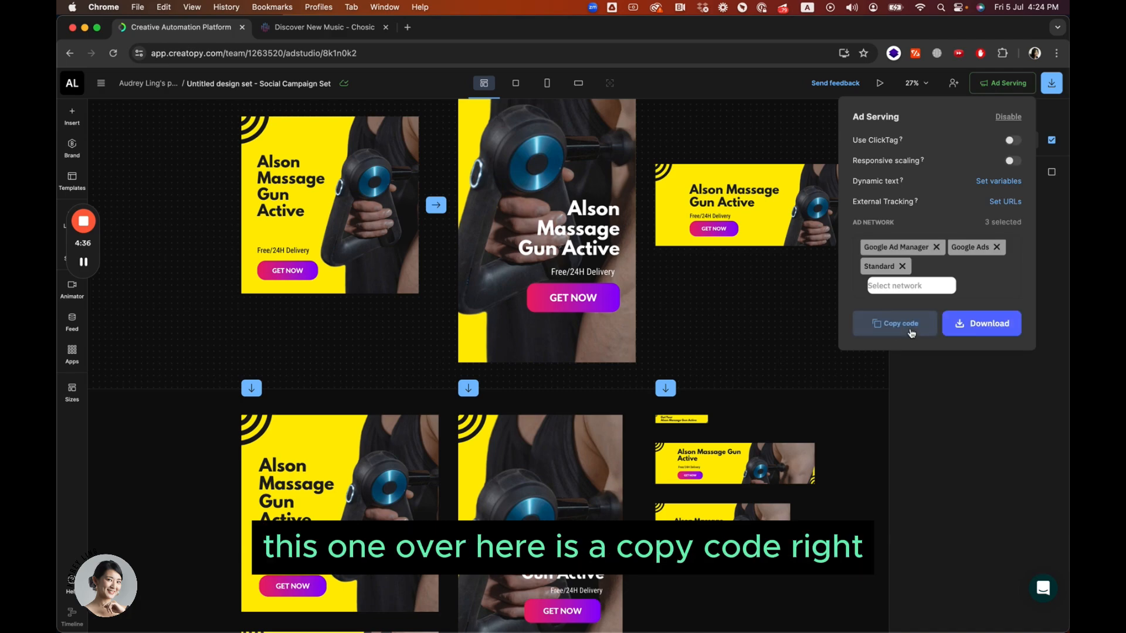
click(989, 326)
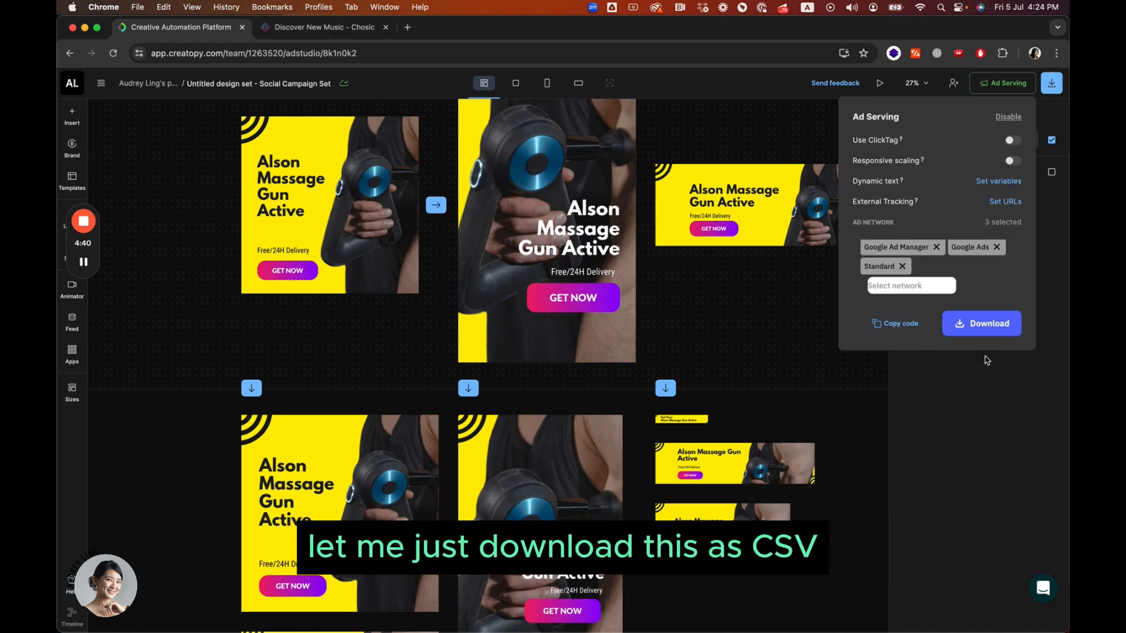
click(985, 357)
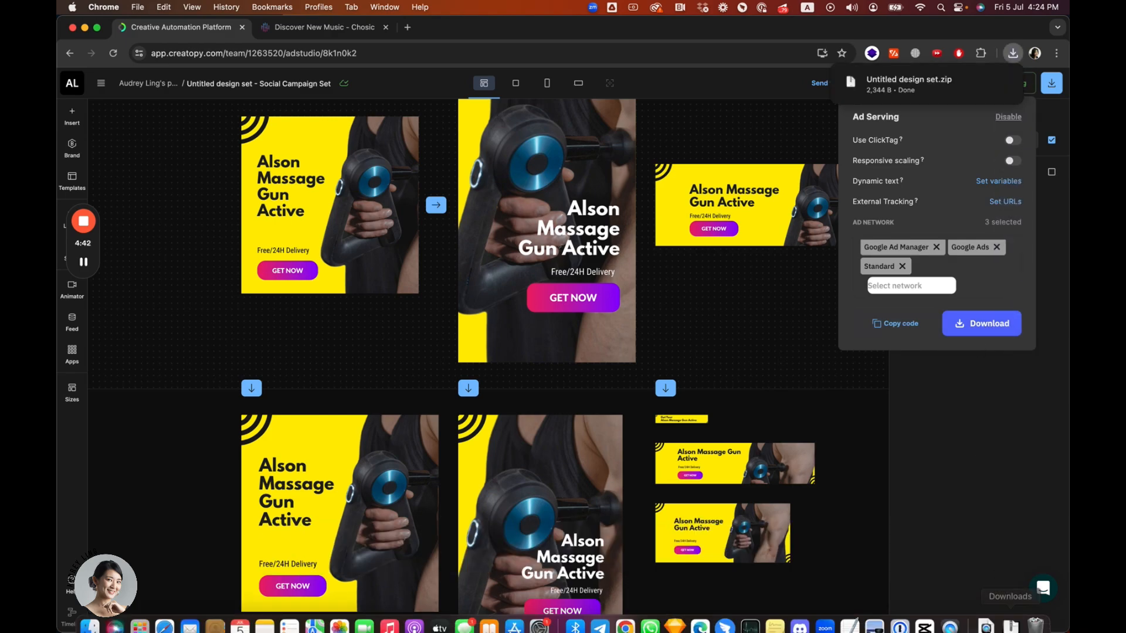
Step: Open the downloaded Google Ads tag file in Numbers, examine the embed code for each ad size, and close the sheet
click(1011, 614)
click(463, 174)
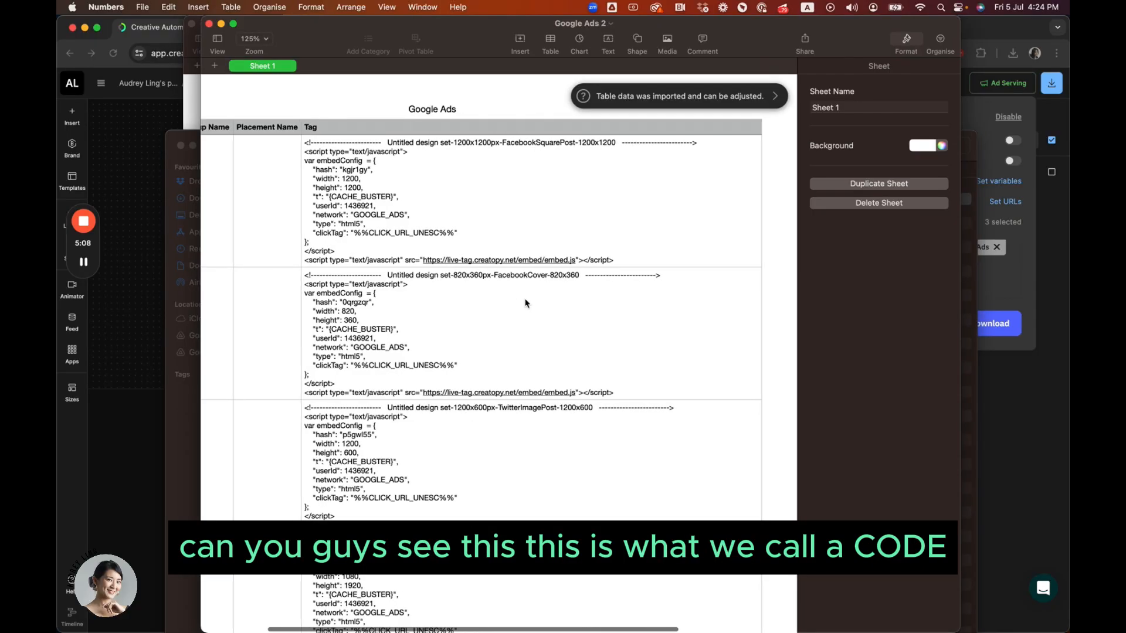
scroll(526, 303, left, 3)
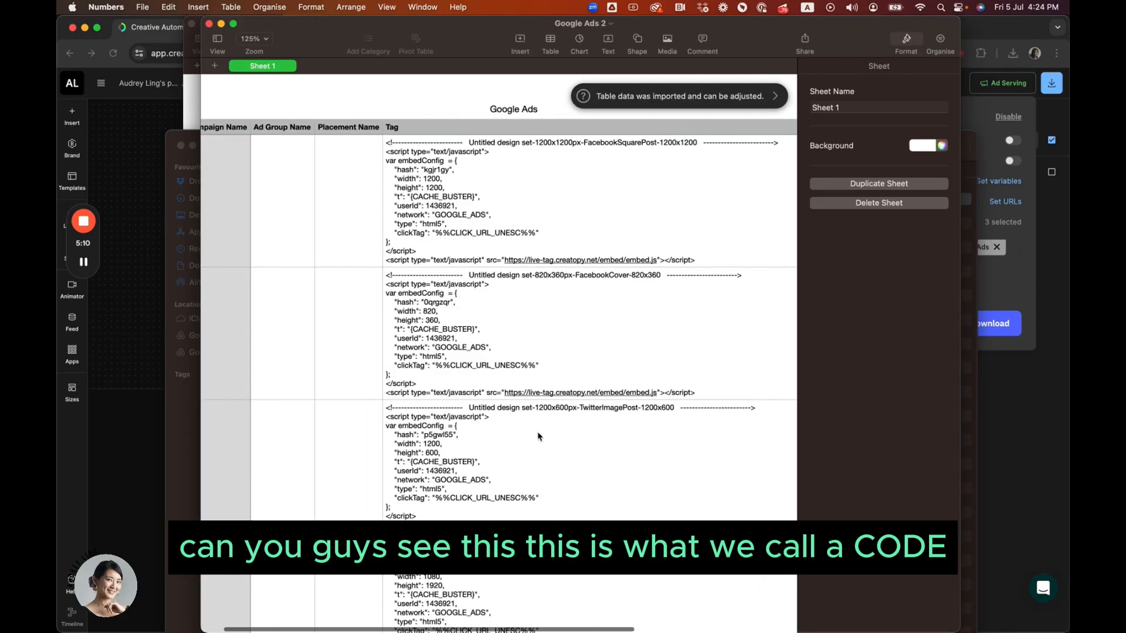
scroll(528, 411, down, 5)
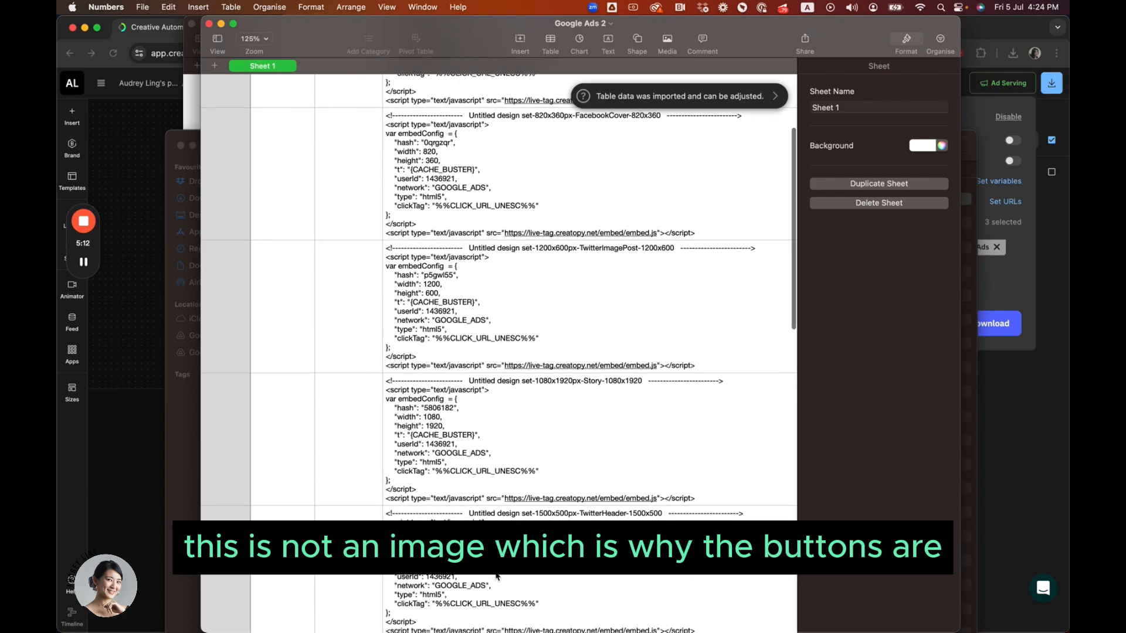
scroll(497, 577, down, 6)
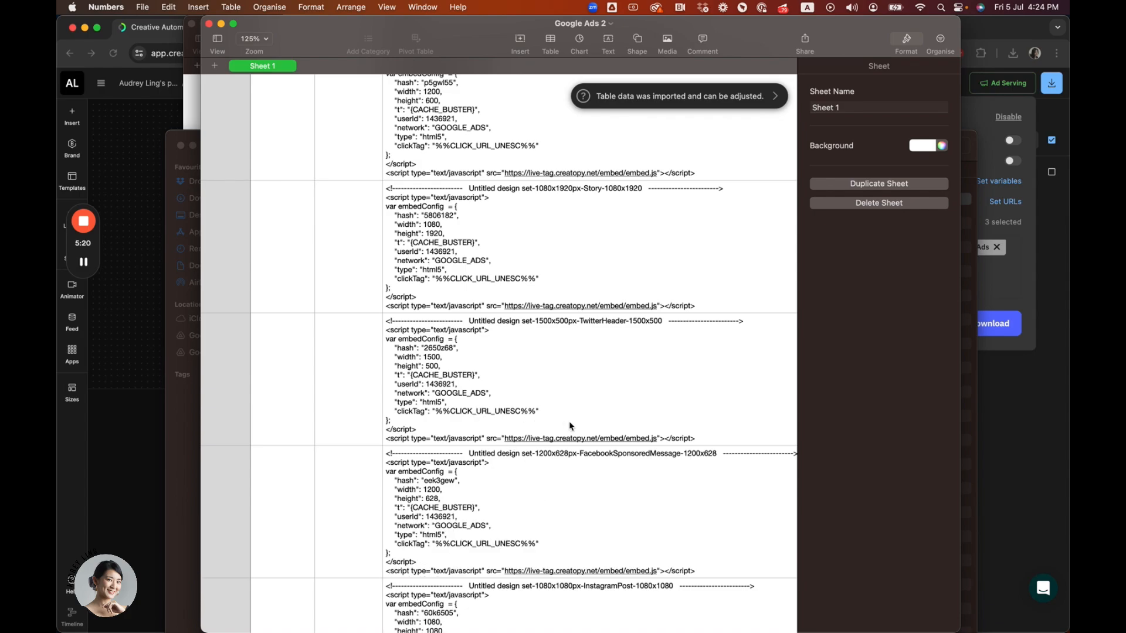
scroll(571, 427, down, 9)
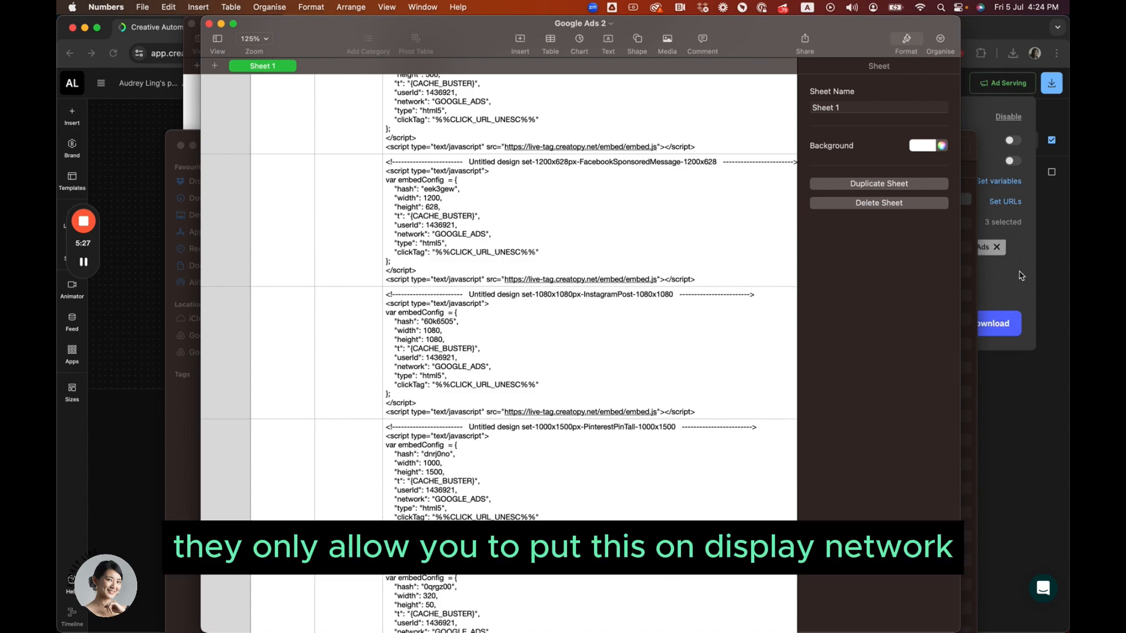
scroll(721, 371, down, 10)
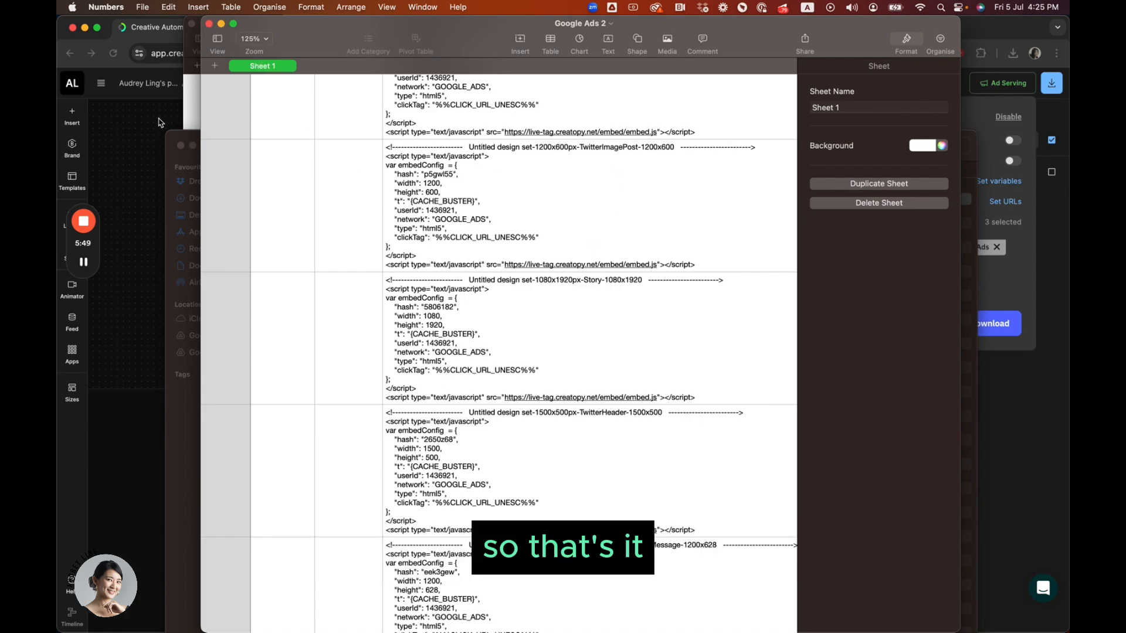
click(209, 24)
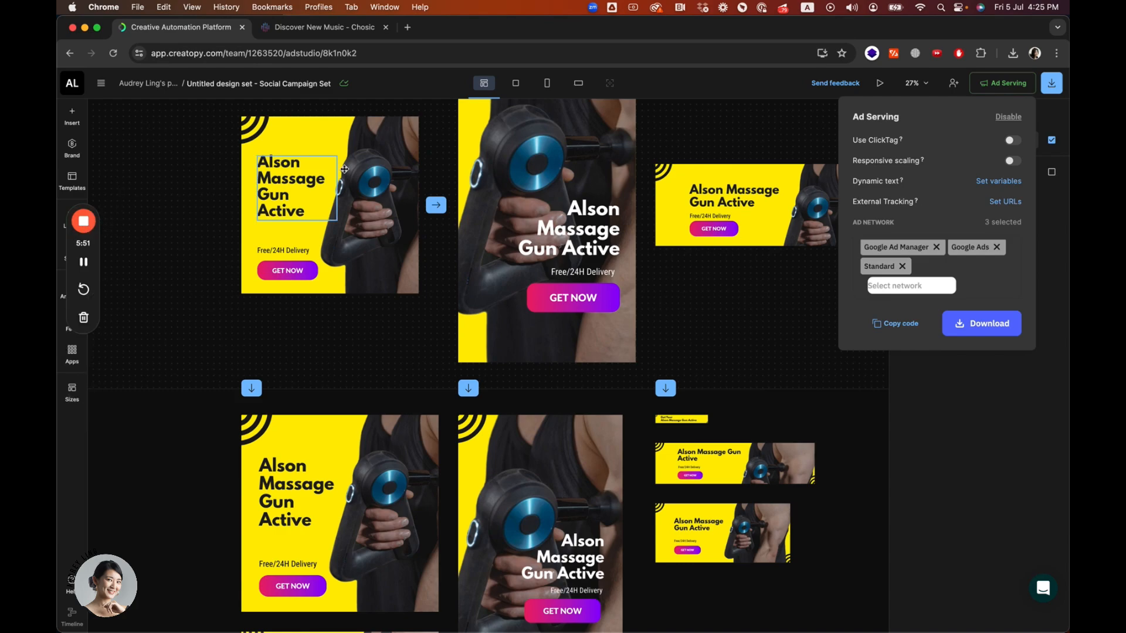